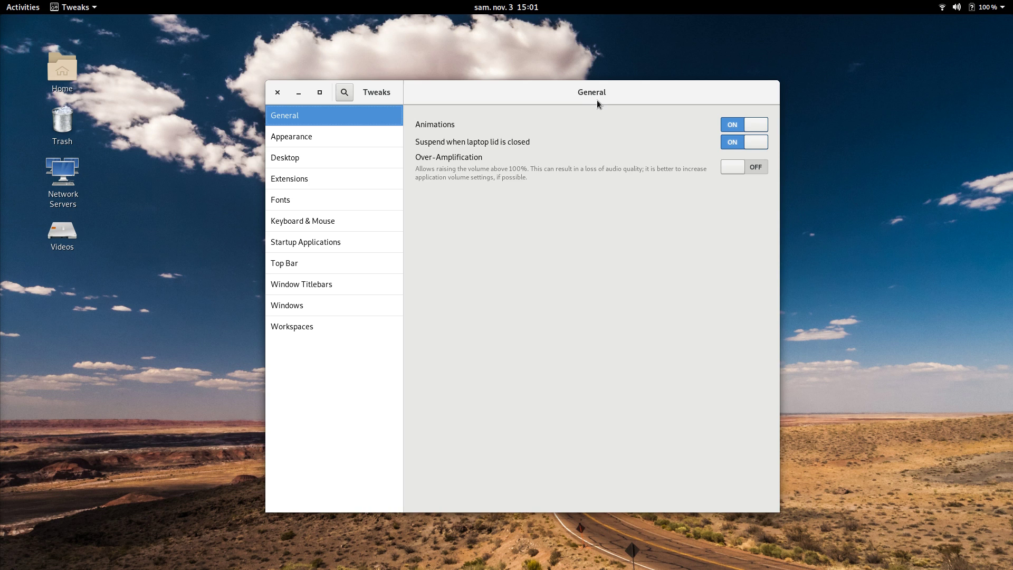
# - Nudge the Tweaks window to the left and briefly visit the activities overview
pyautogui.moveTo(597, 99); pyautogui.dragTo(565, 99)
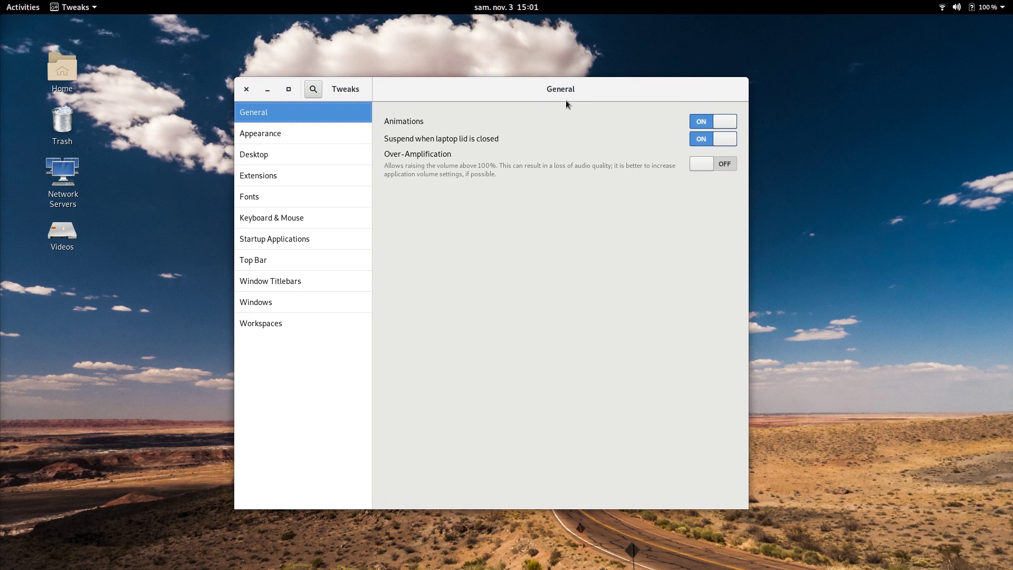
pyautogui.click(19, 6)
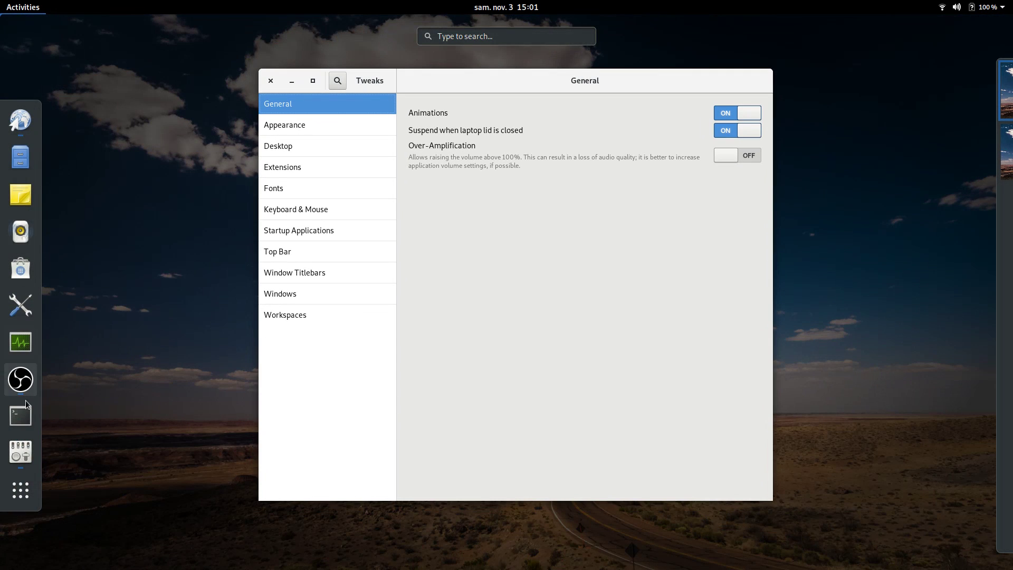
pyautogui.click(22, 449)
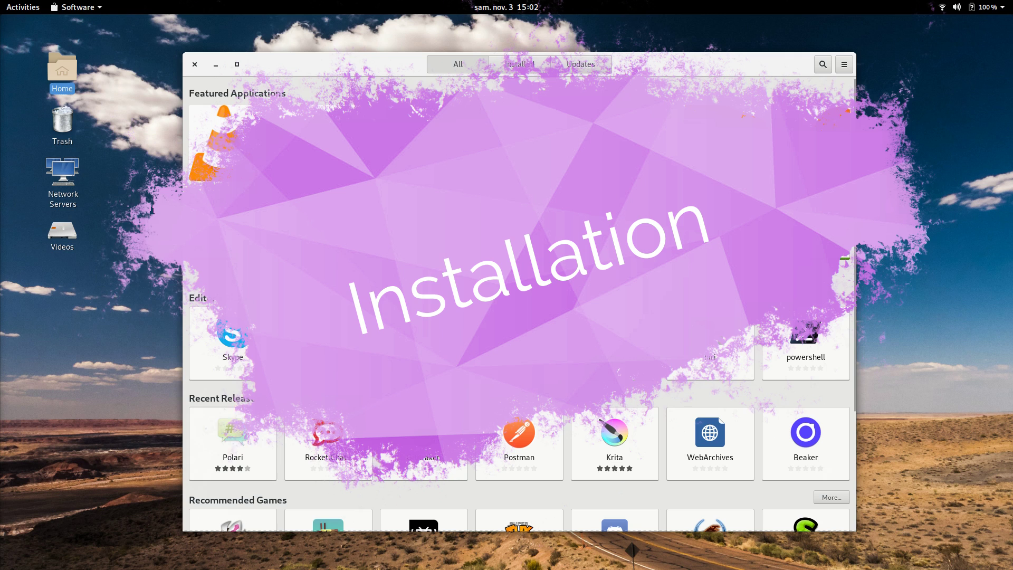
# - Search GNOME Software for 'tweak' and review the installed GNOME Tweaks details page
pyautogui.click(821, 67)
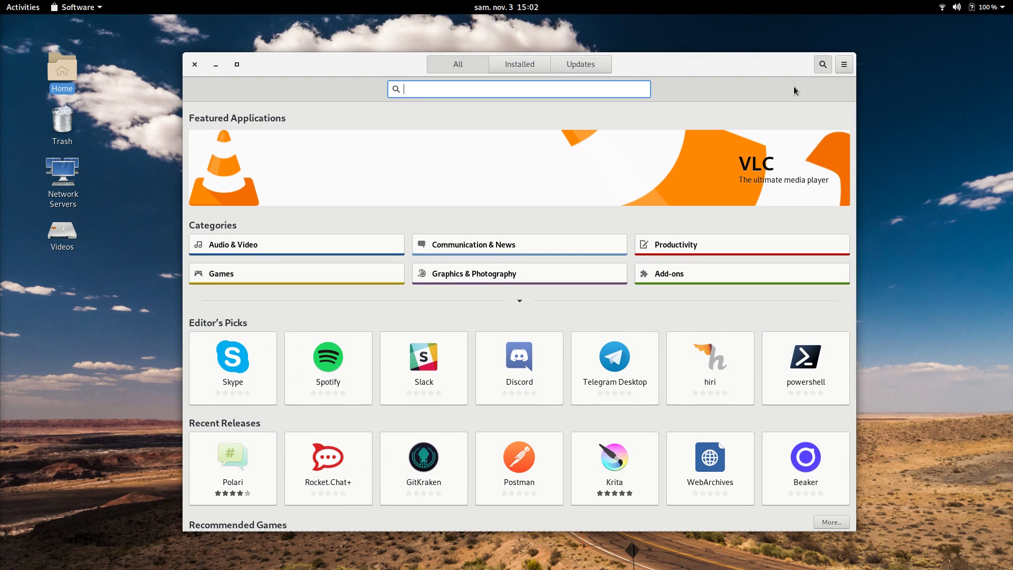
pyautogui.write('tweaks')
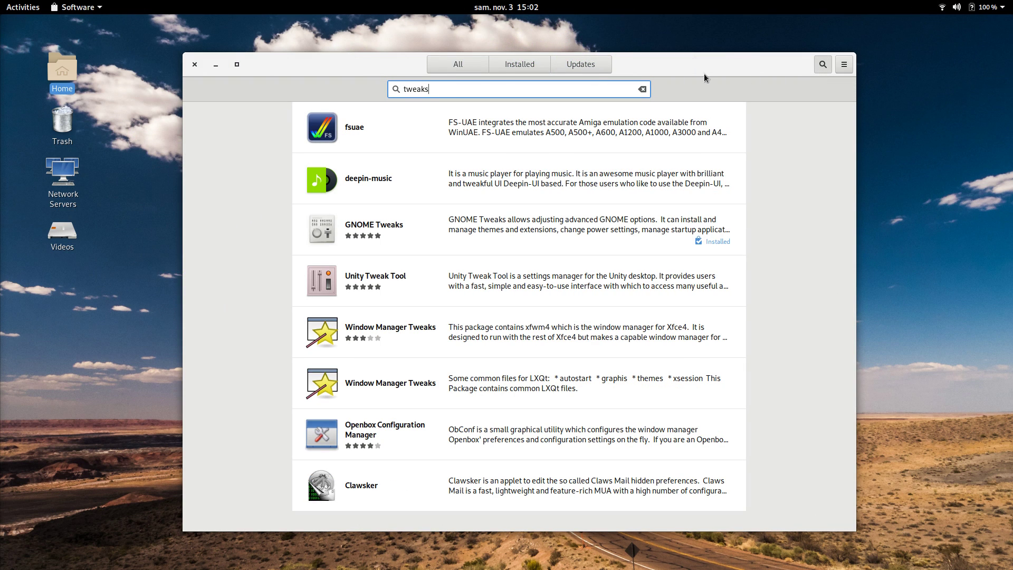
pyautogui.click(489, 216)
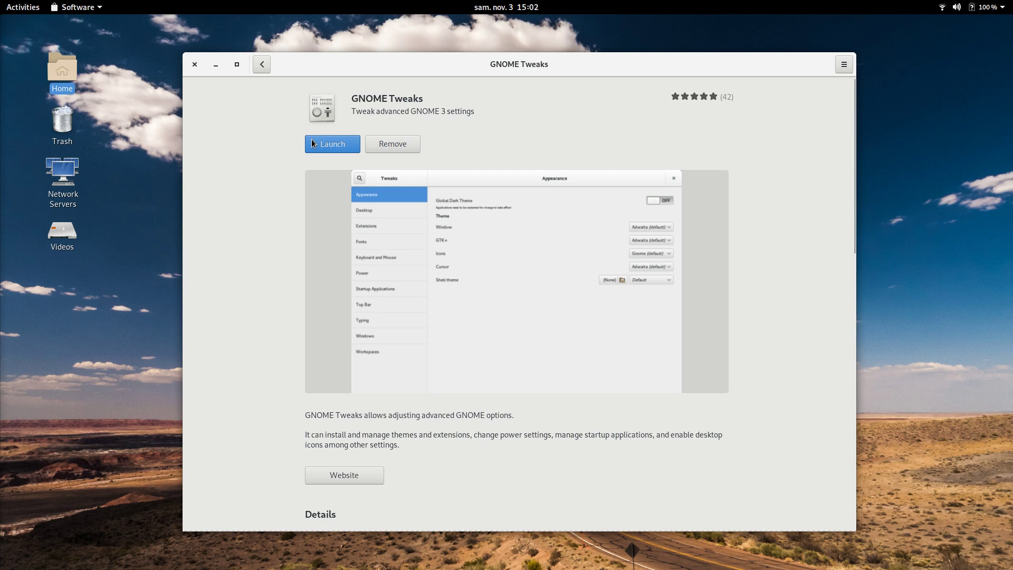
pyautogui.scroll(-3, 516, 252)
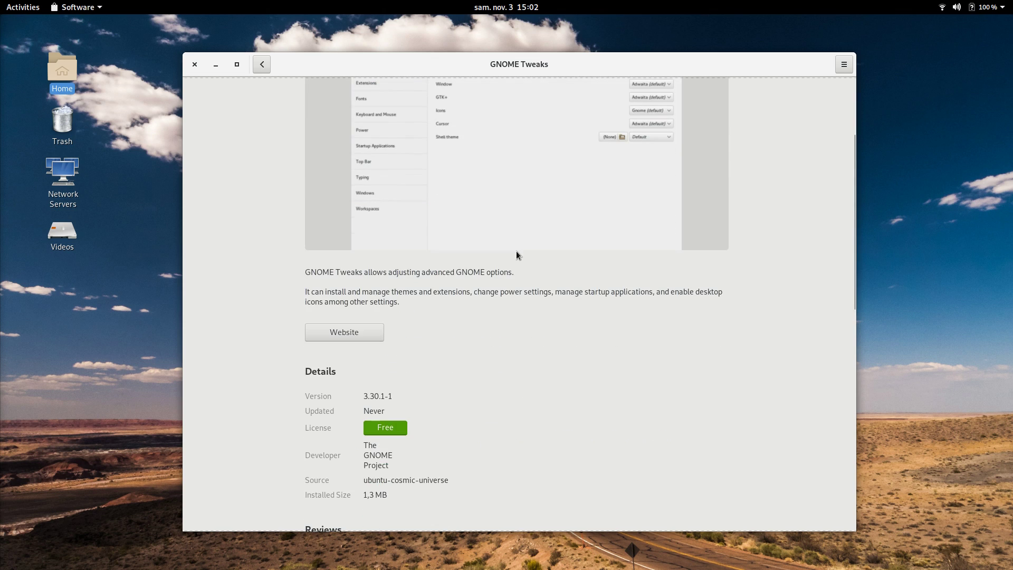
pyautogui.scroll(3, 512, 252)
pyautogui.click(844, 64)
pyautogui.click(844, 64)
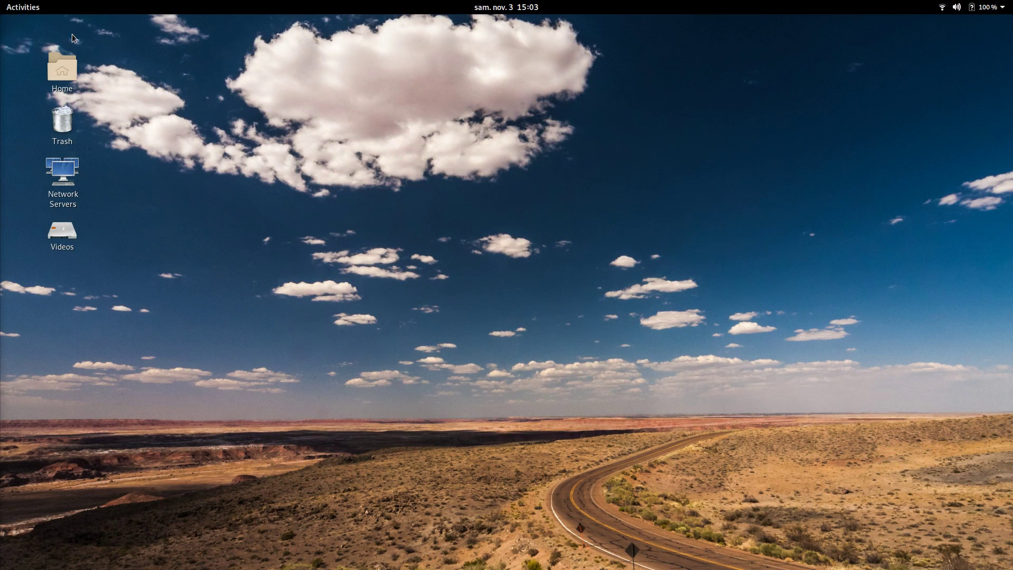
# - Launch Tweaks by searching 'tweaks' in the activities overview
pyautogui.click(20, 9)
pyautogui.write('tweaks')
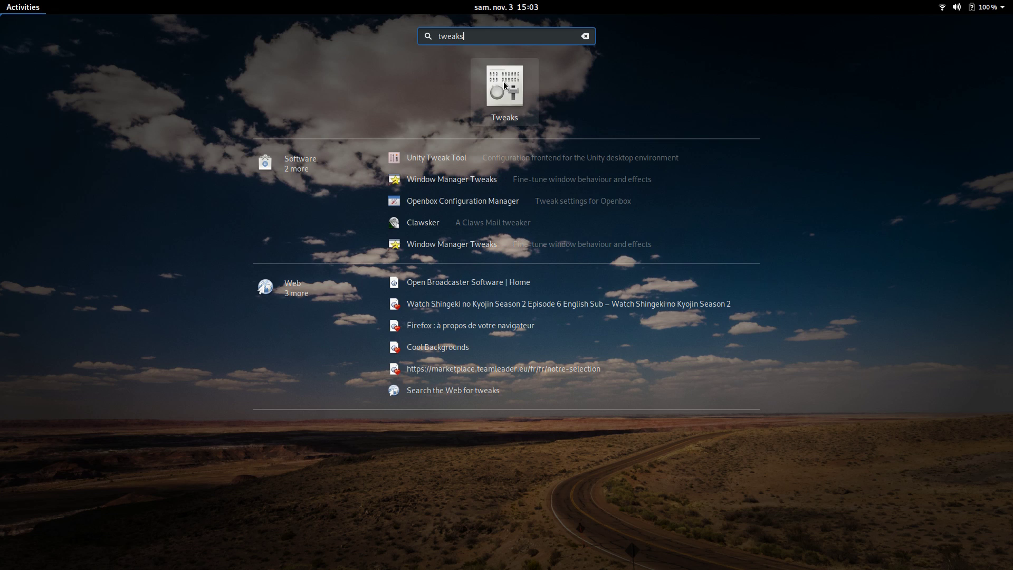
pyautogui.click(505, 89)
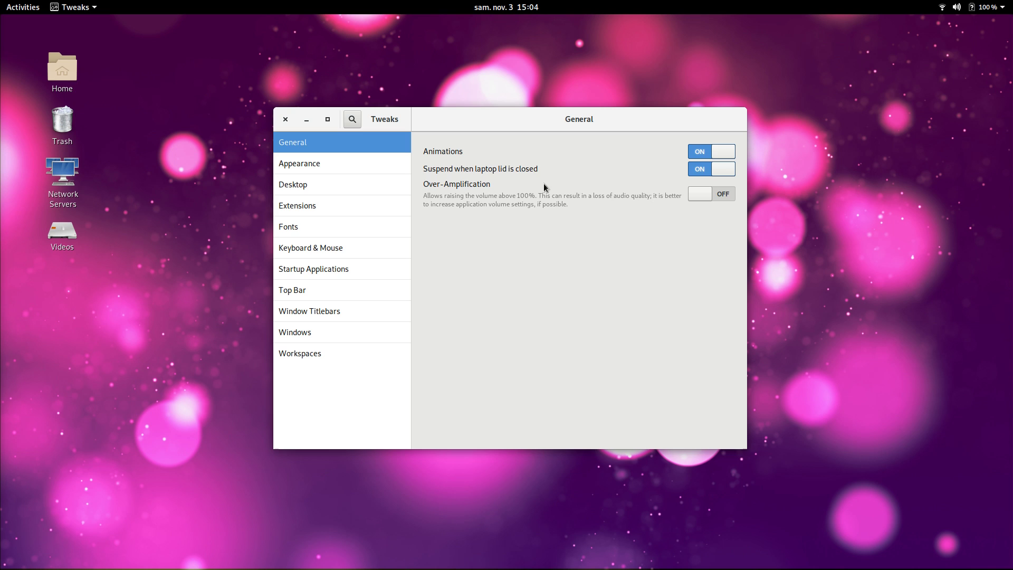
# - In Appearance, set the Applications theme to Yaru and pick a different icon theme
pyautogui.click(295, 164)
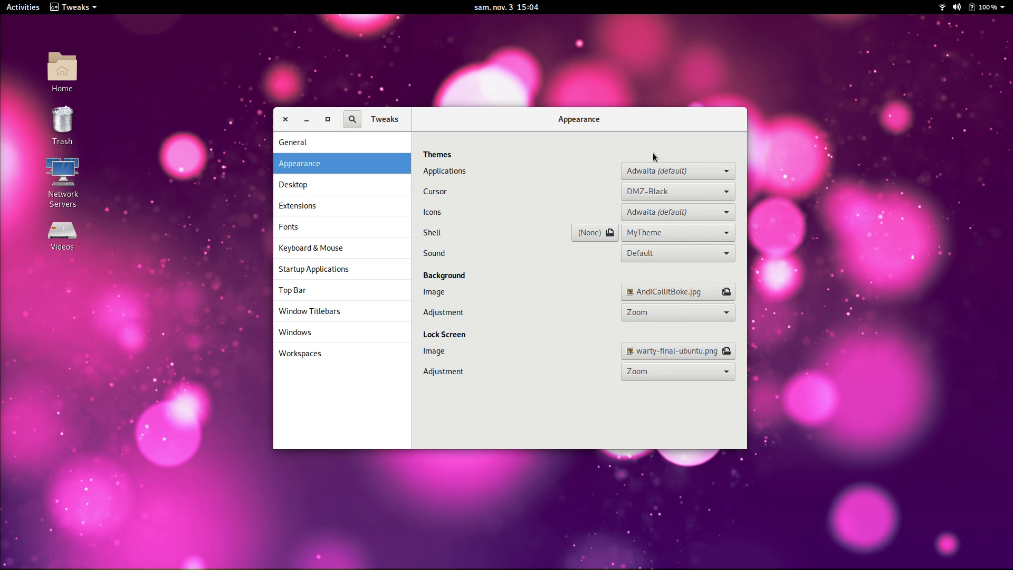
pyautogui.click(641, 172)
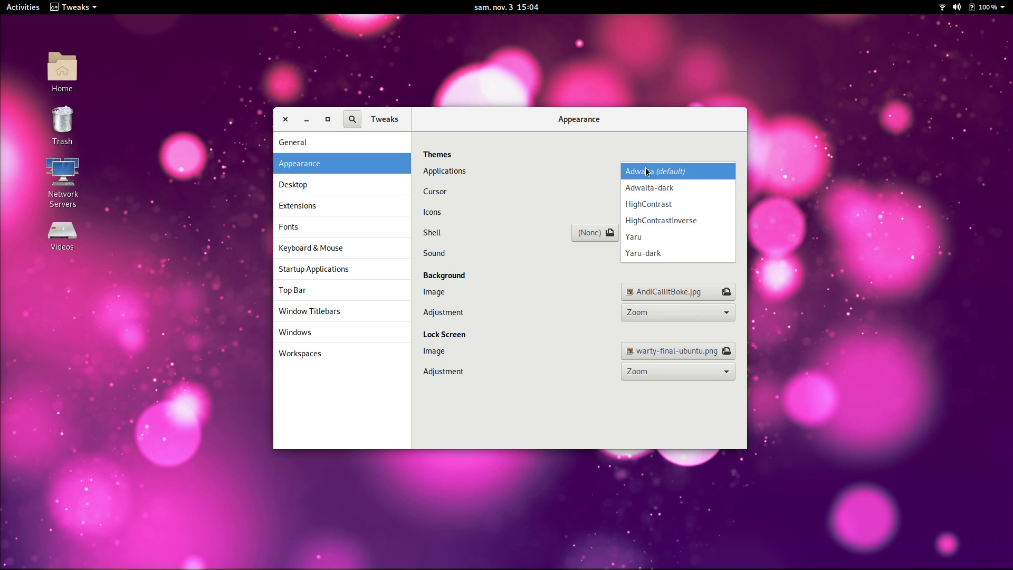
pyautogui.click(650, 232)
pyautogui.moveTo(575, 122)
pyautogui.mouseDown()
pyautogui.moveTo(543, 142)
pyautogui.moveTo(583, 116)
pyautogui.moveTo(575, 131)
pyautogui.mouseUp()
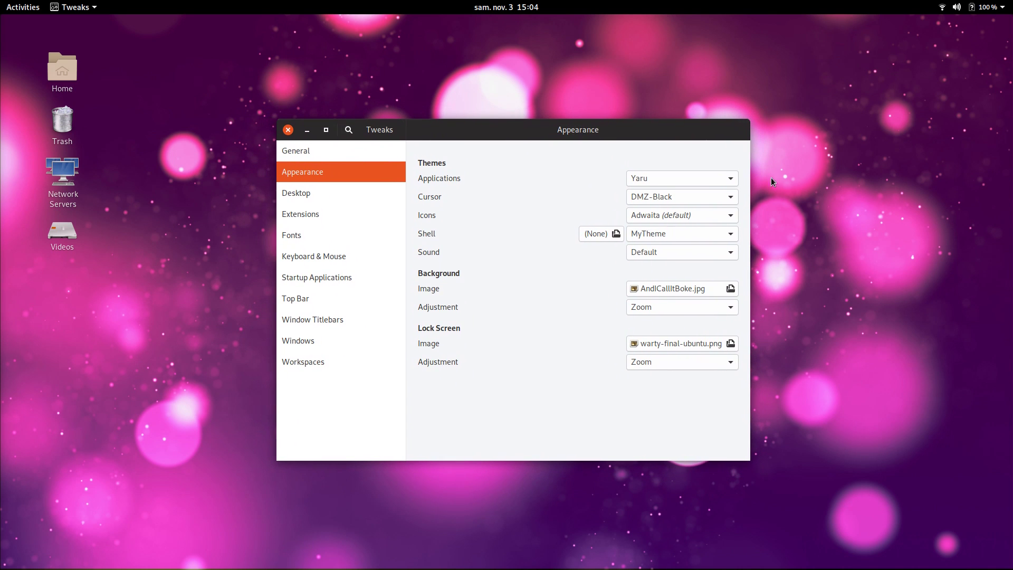
pyautogui.click(706, 214)
pyautogui.click(678, 253)
# - Browse the Windows, Workspaces, Window Titlebars, Keyboard & Mouse, Fonts, General and Extensions pages
pyautogui.click(343, 344)
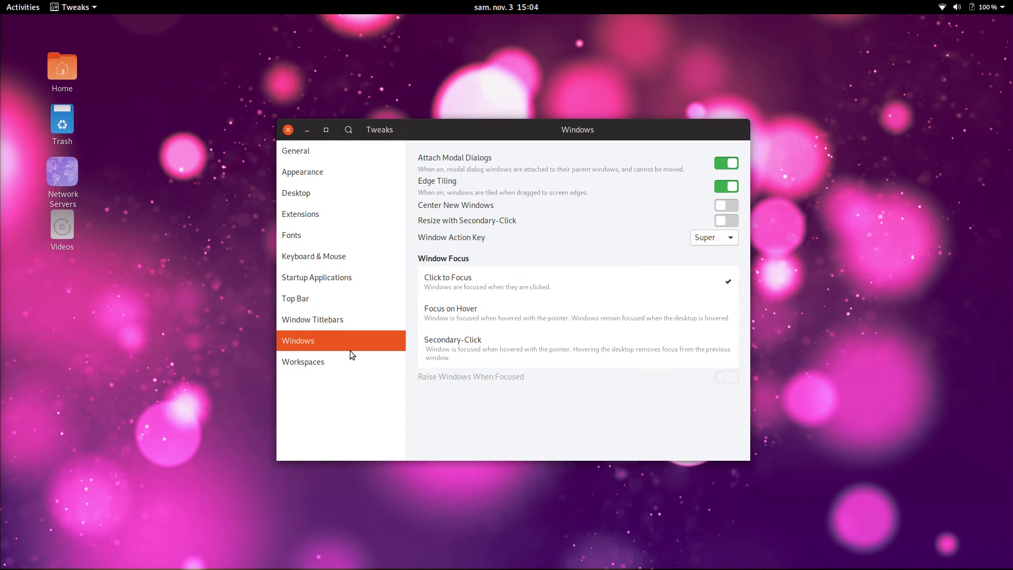
pyautogui.click(311, 364)
pyautogui.click(328, 321)
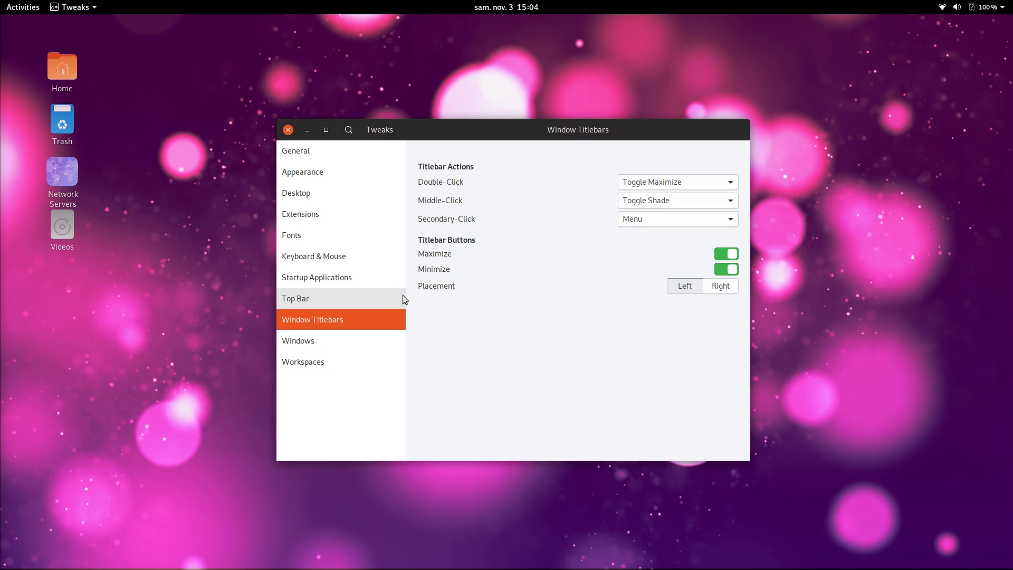
pyautogui.click(341, 263)
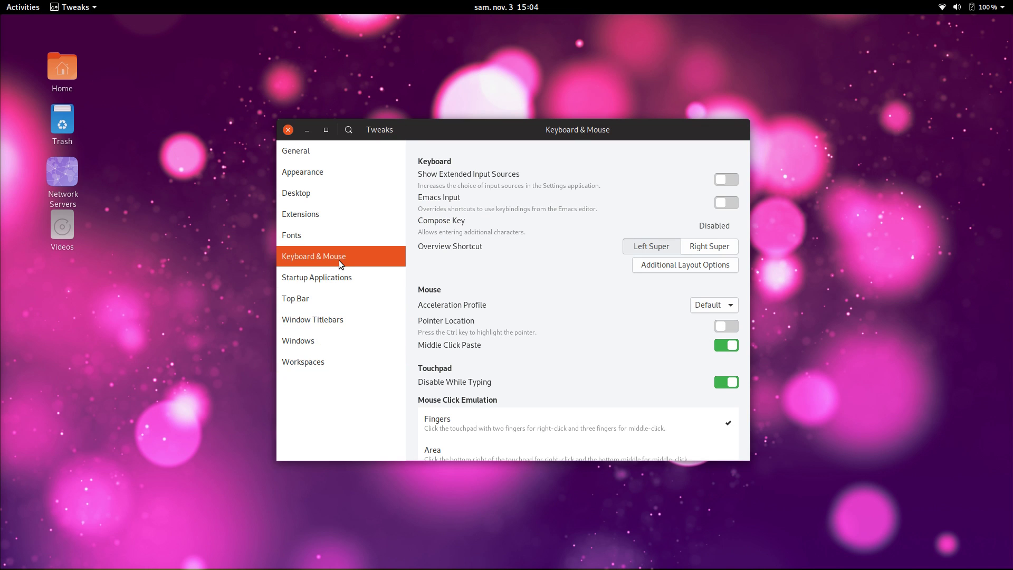
pyautogui.click(343, 236)
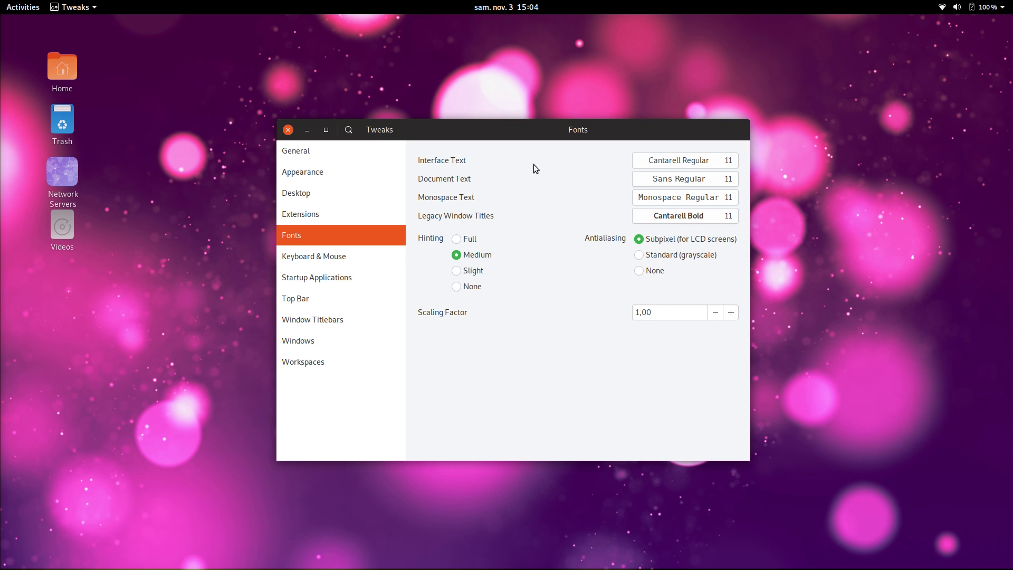
pyautogui.click(350, 157)
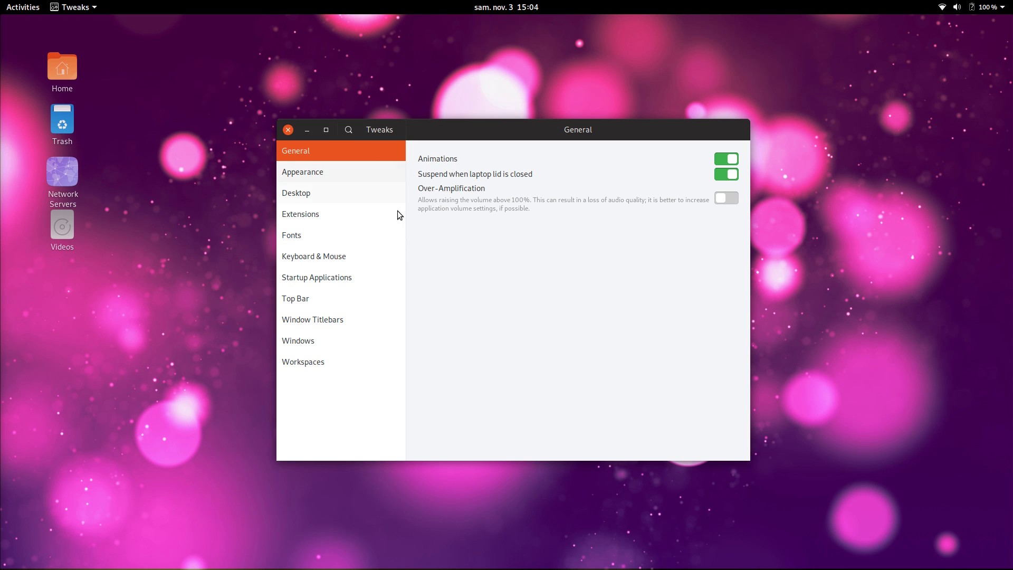
pyautogui.press('Down')
pyautogui.press('Down')
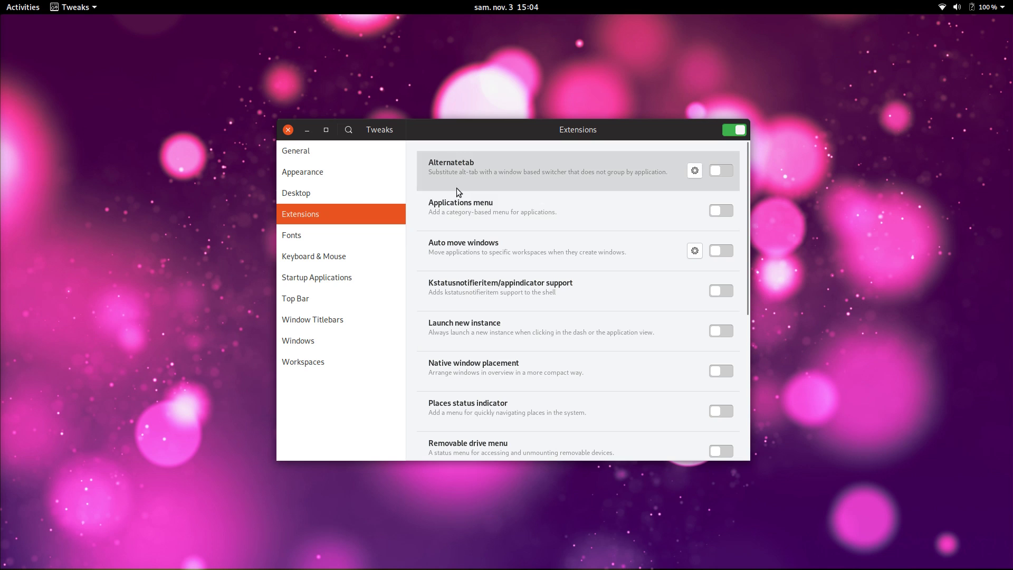
pyautogui.moveTo(749, 152)
pyautogui.mouseDown()
pyautogui.moveTo(746, 317)
pyautogui.moveTo(751, 144)
pyautogui.mouseUp()
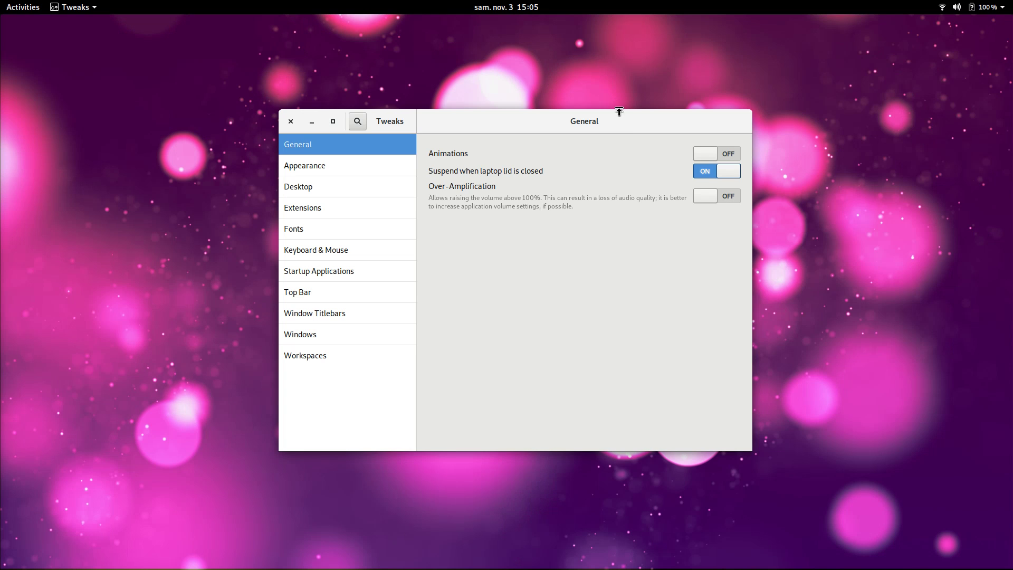
# - Turn Animations on, then raise the volume past 100% and lower it back below
pyautogui.click(720, 156)
pyautogui.click(21, 8)
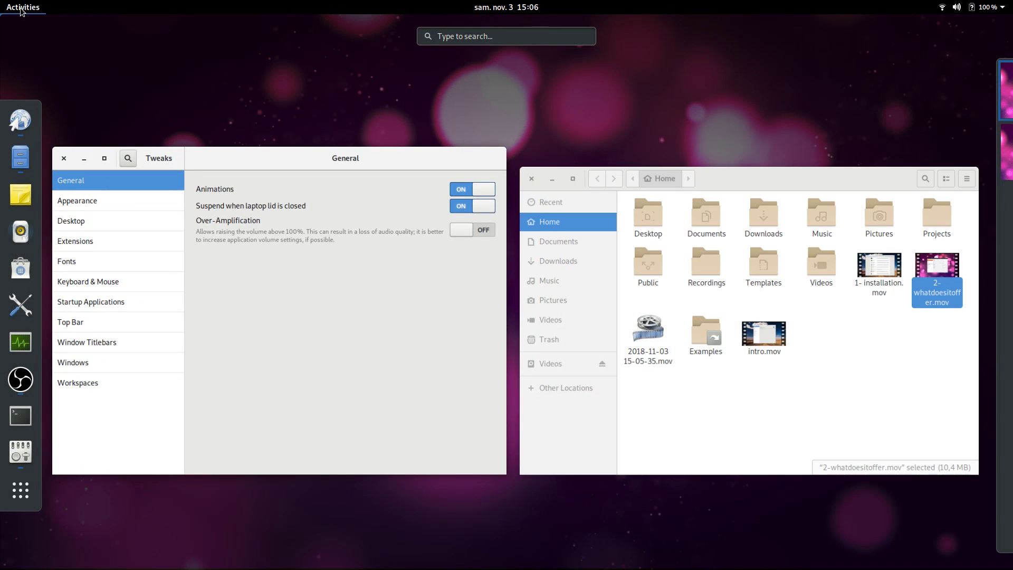
pyautogui.click(24, 9)
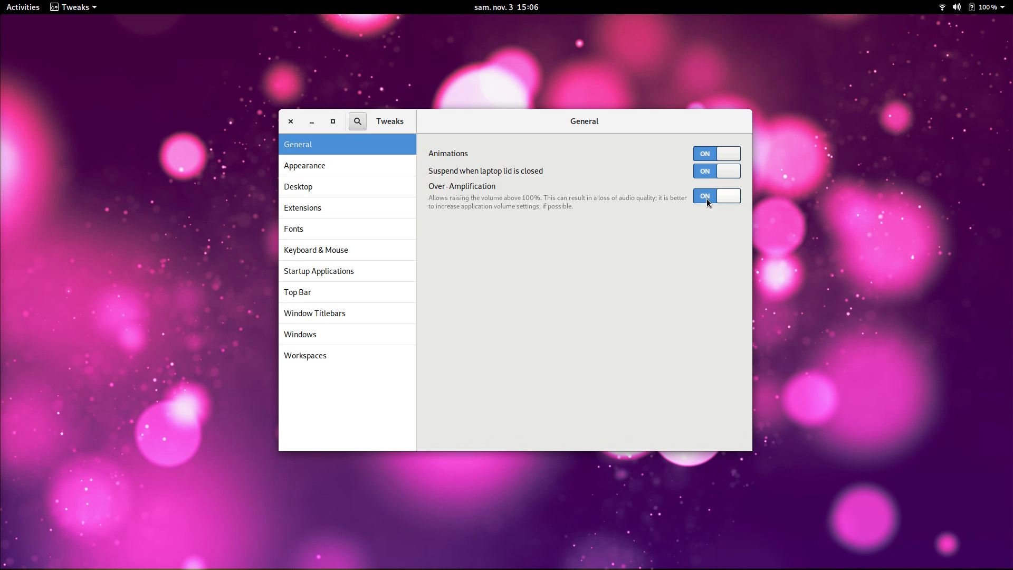
pyautogui.press('XF86AudioRaiseVolume')
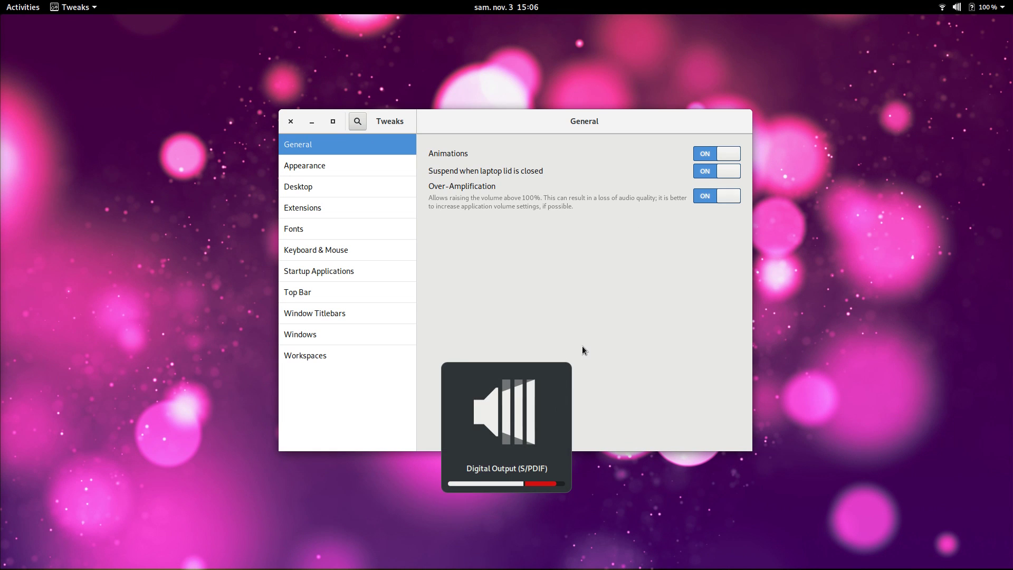
pyautogui.press('XF86AudioLowerVolume')
pyautogui.press('XF86AudioLowerVolume')
pyautogui.press('XF86AudioLowerVolume')
pyautogui.press('XF86AudioLowerVolume')
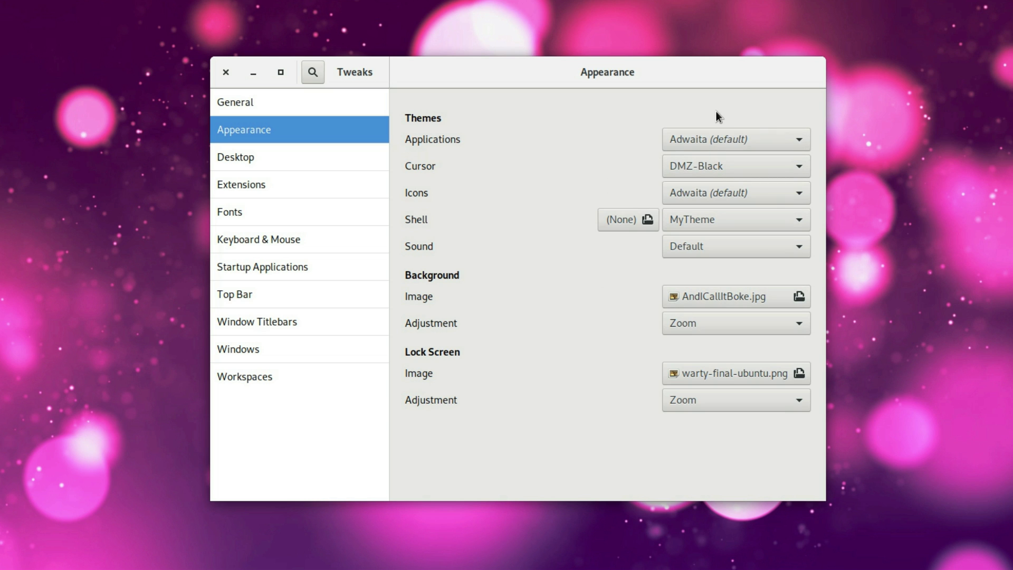
# - Cycle the Applications theme through Adwaita-dark, Adwaita, Yaru, Yaru-dark and Yaru, ending on Adwaita (default)
pyautogui.click(717, 133)
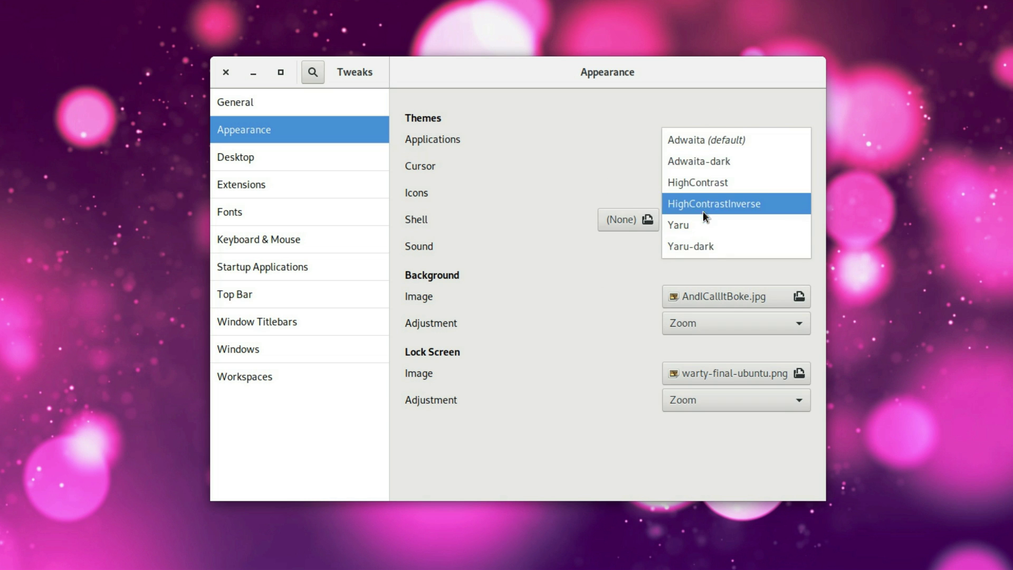
pyautogui.click(724, 161)
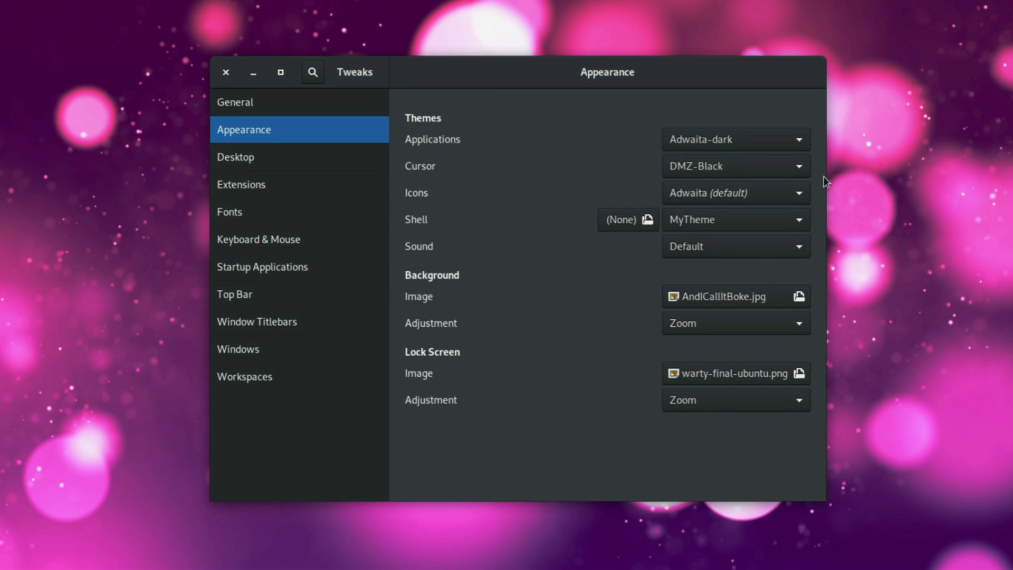
pyautogui.click(752, 136)
pyautogui.click(710, 119)
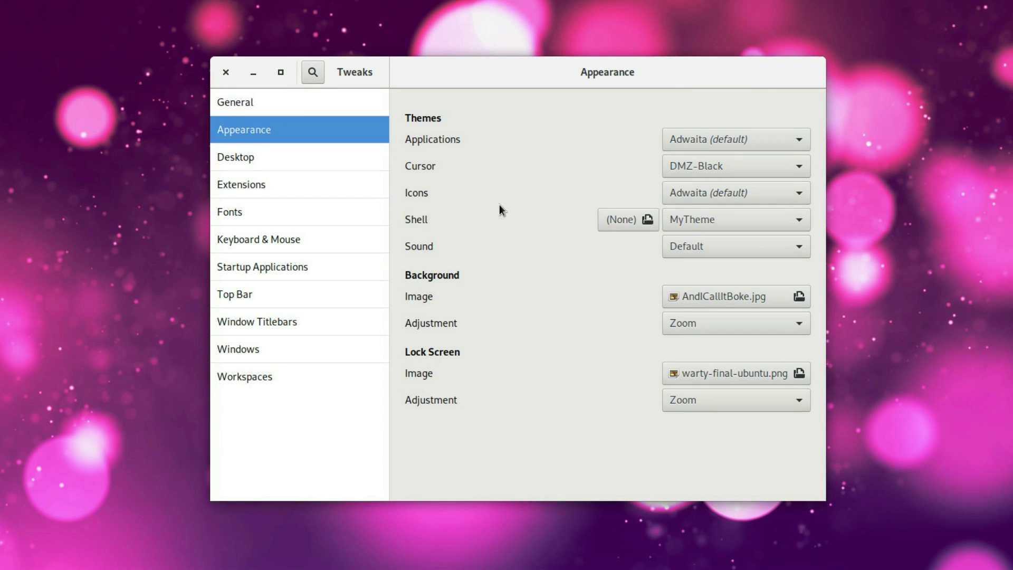
pyautogui.click(779, 141)
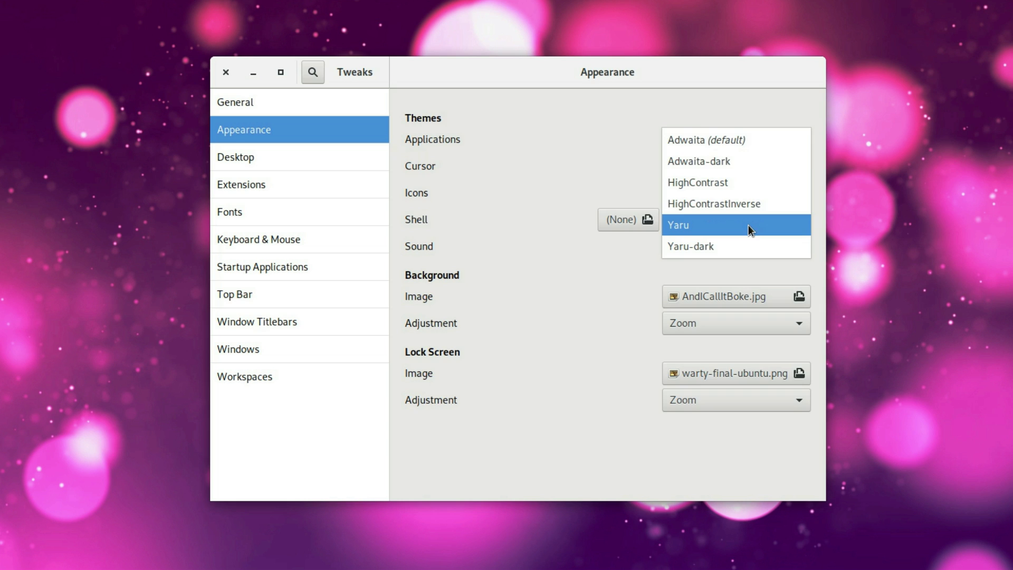
pyautogui.click(748, 225)
pyautogui.click(749, 135)
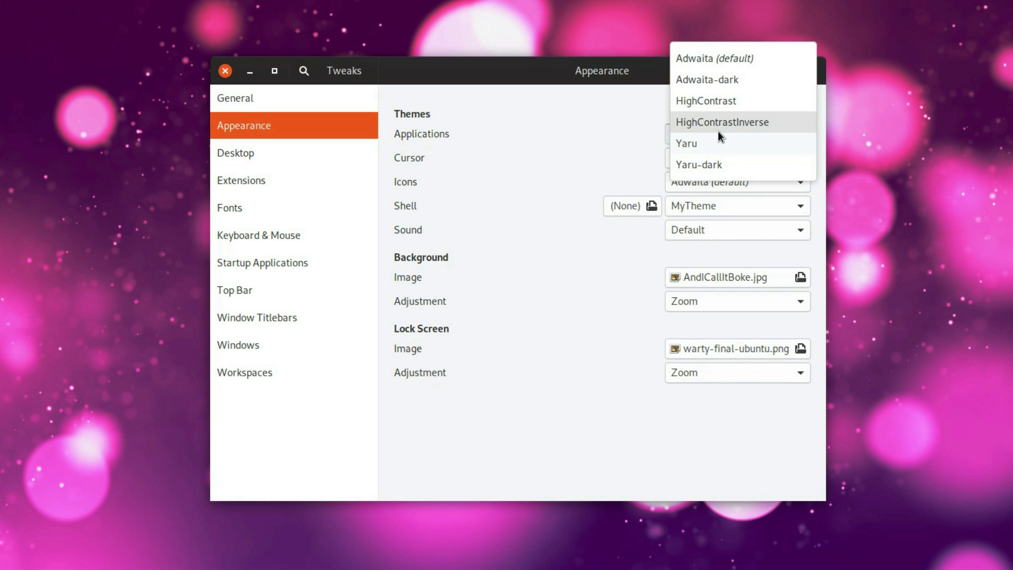
pyautogui.click(709, 174)
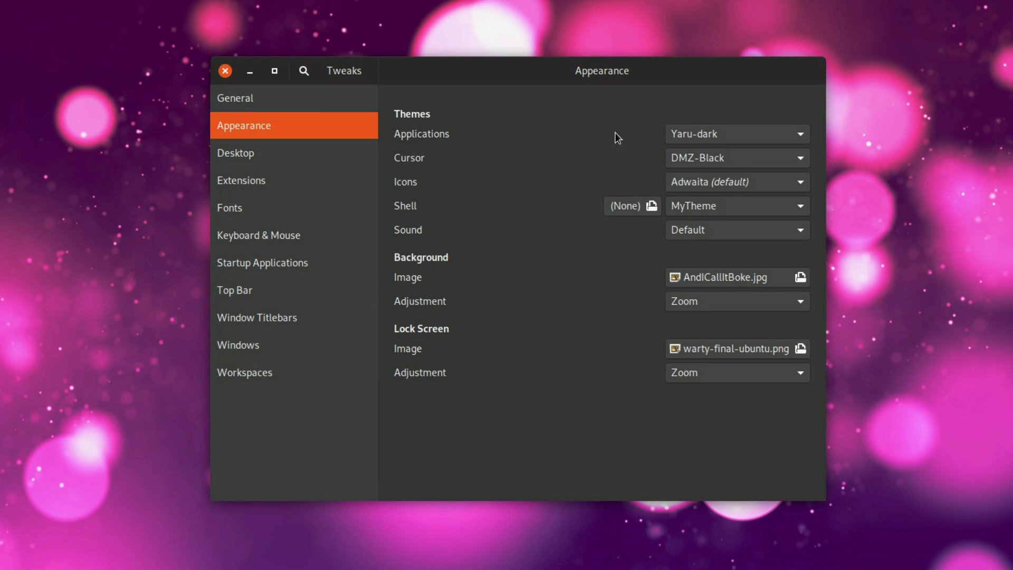
pyautogui.click(729, 133)
pyautogui.click(710, 115)
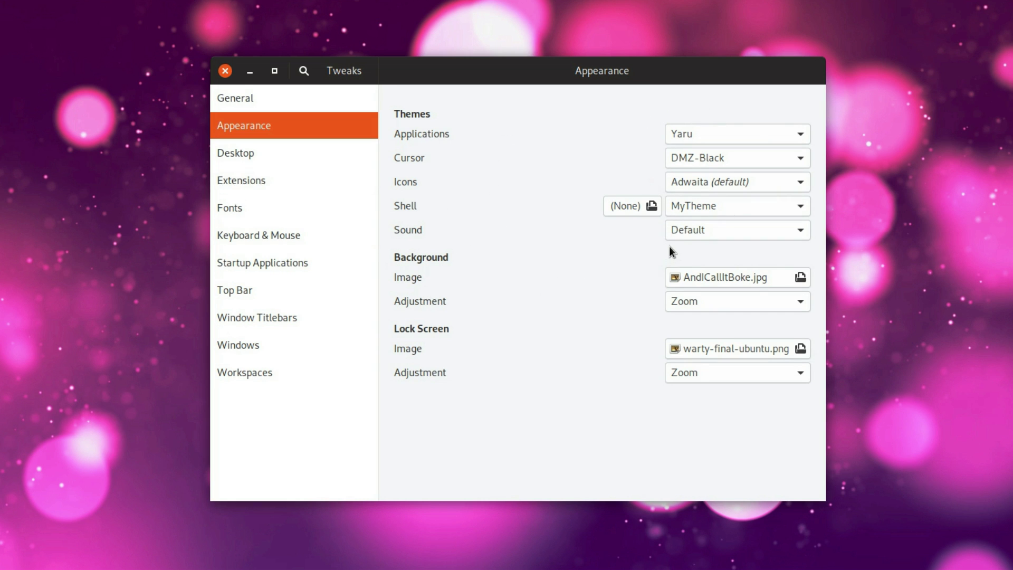
pyautogui.click(708, 135)
pyautogui.click(727, 40)
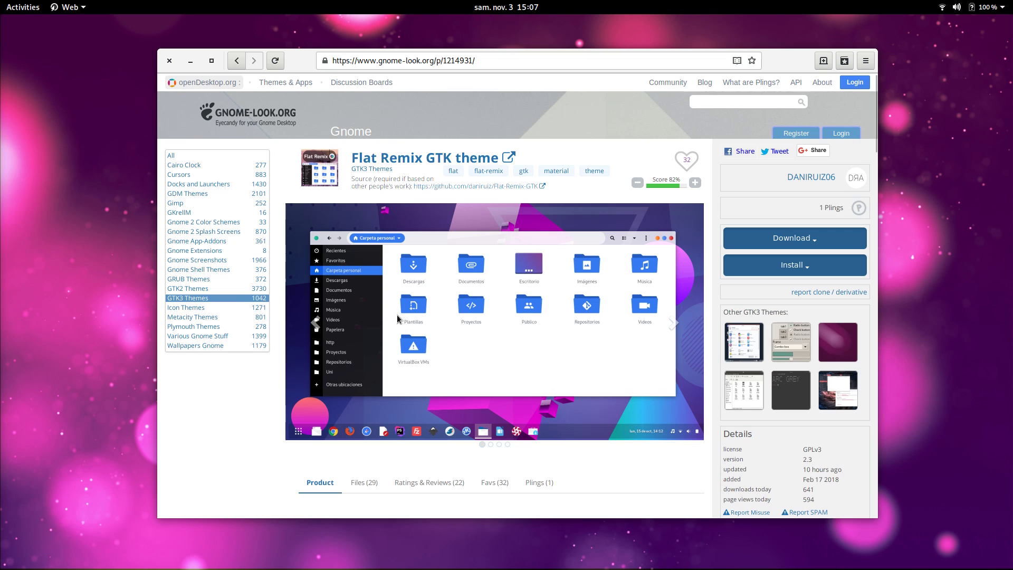
# - Download Flat-Remix-GTK_2.3.tar.xz from the Flat Remix GTK page's download list
pyautogui.click(780, 244)
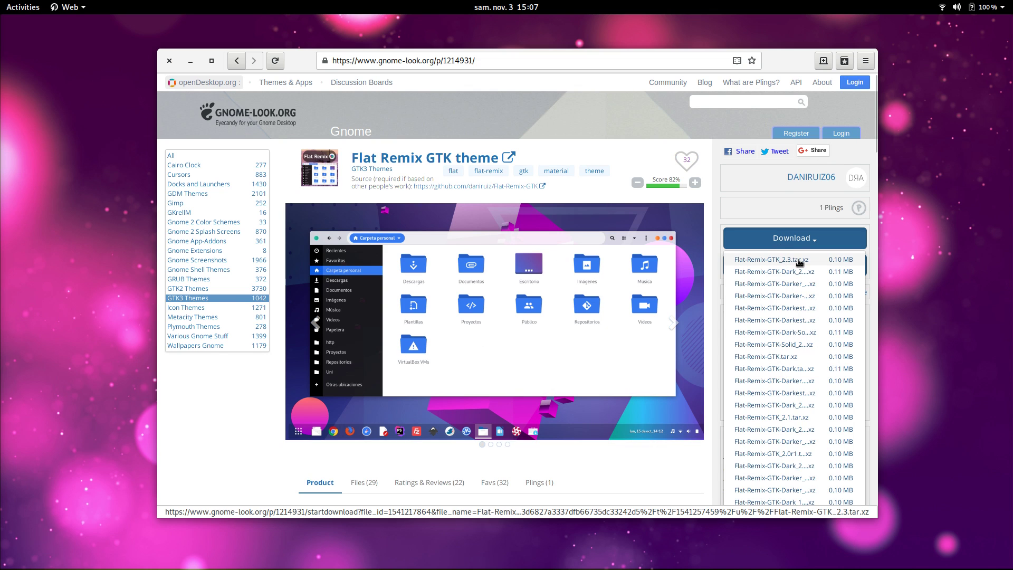
pyautogui.click(771, 259)
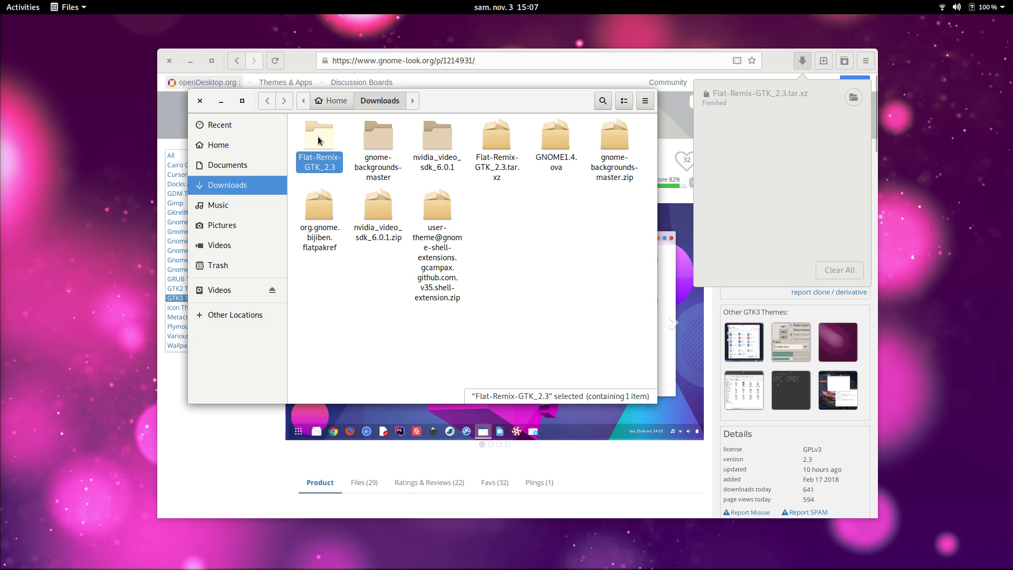
# - Copy the Flat-Remix-GTK_2.3 folder from Downloads and go to the home folder
pyautogui.rightClick(318, 136)
pyautogui.click(378, 216)
pyautogui.click(230, 143)
pyautogui.rightClick(528, 286)
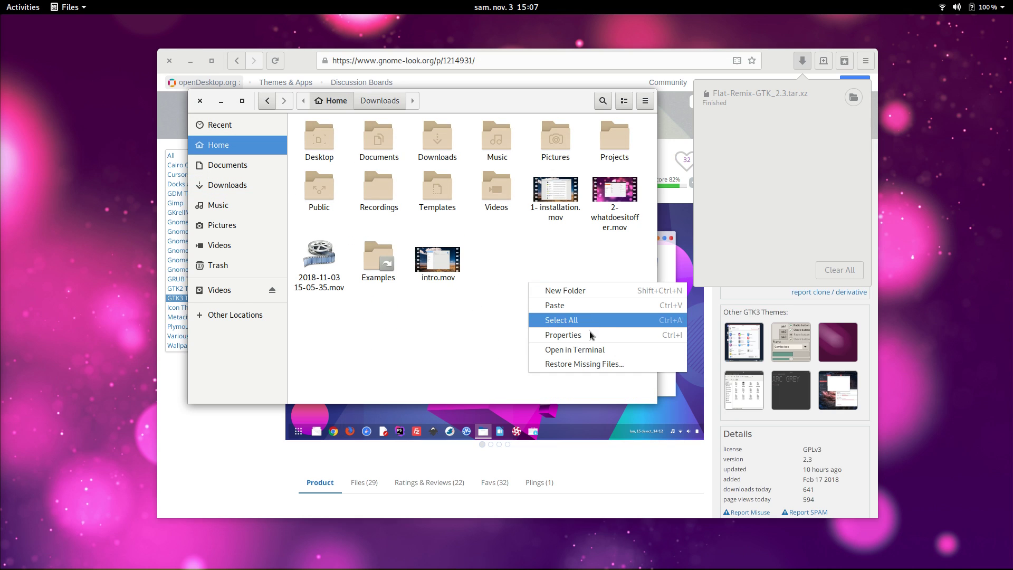
pyautogui.click(563, 264)
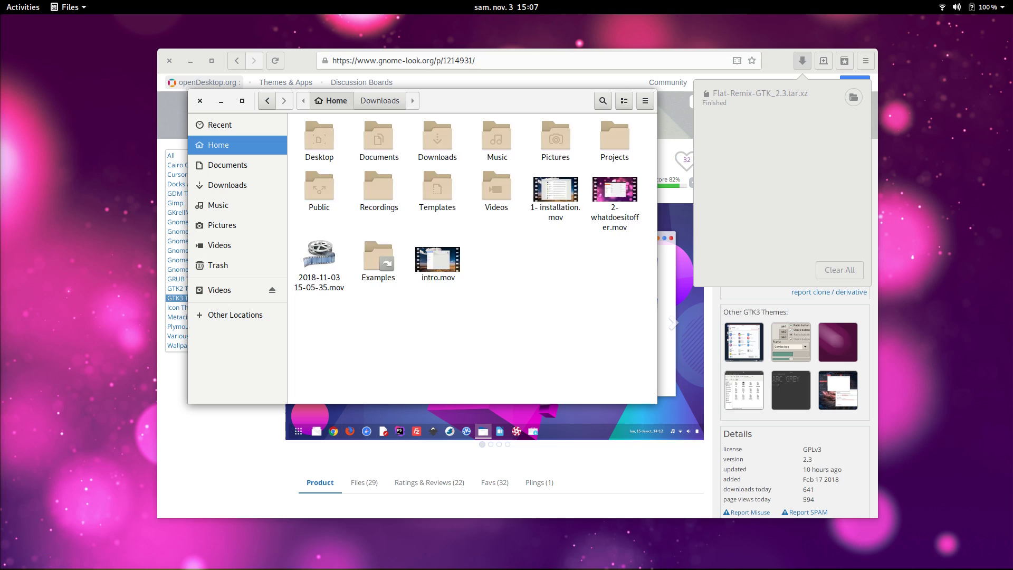
# - Show hidden files, paste the folder into .themes, and open it to check its contents
pyautogui.hotkey('ctrl', 'h')
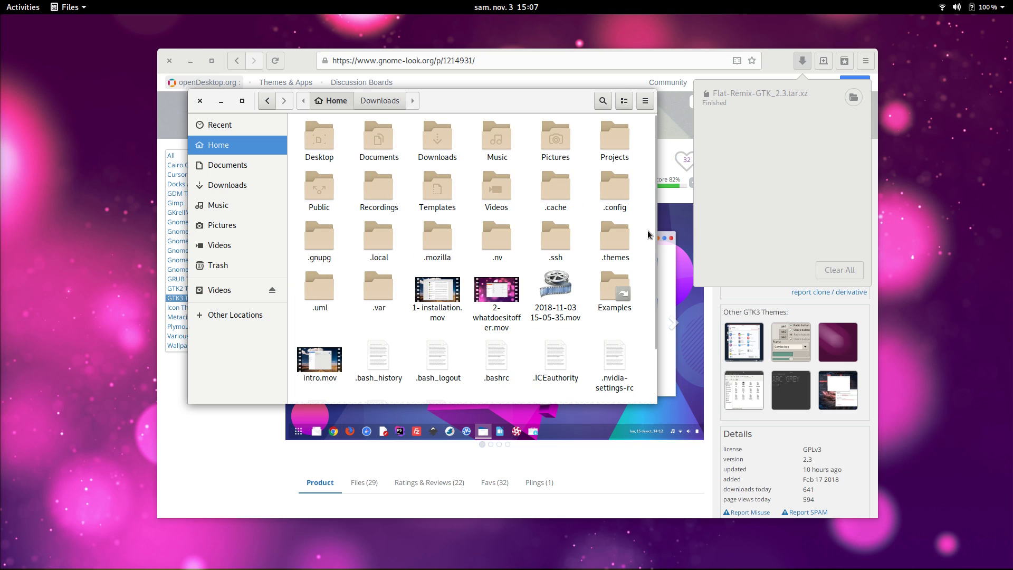
pyautogui.click(627, 238)
pyautogui.doubleClick(627, 238)
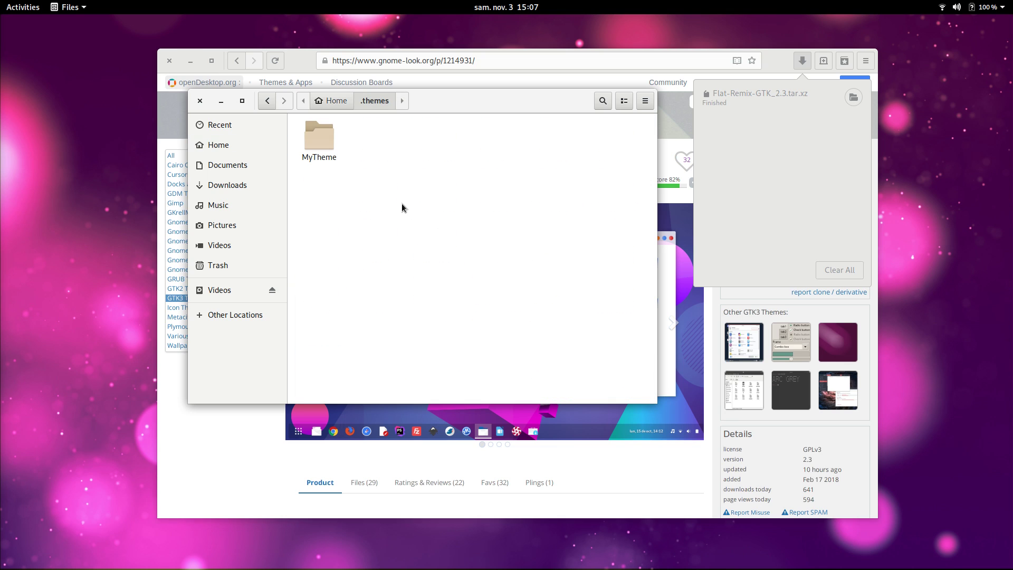
pyautogui.hotkey('ctrl', 'v')
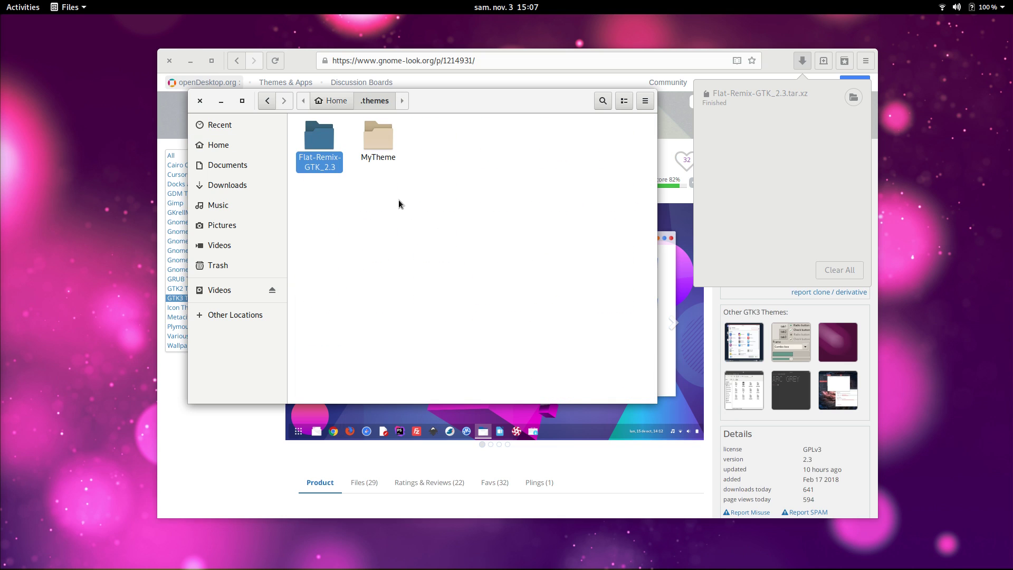
pyautogui.doubleClick(319, 150)
pyautogui.doubleClick(331, 132)
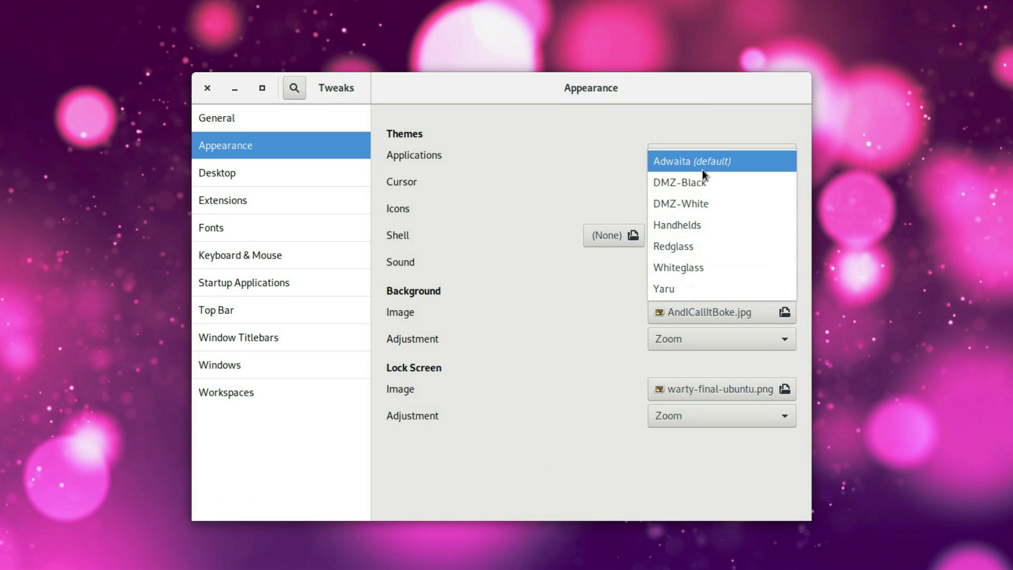
# - Try the DMZ-White, DMZ-Black, Handhelds and Redglass cursor themes, then set the cursor to Yaru
pyautogui.click(722, 196)
pyautogui.click(721, 189)
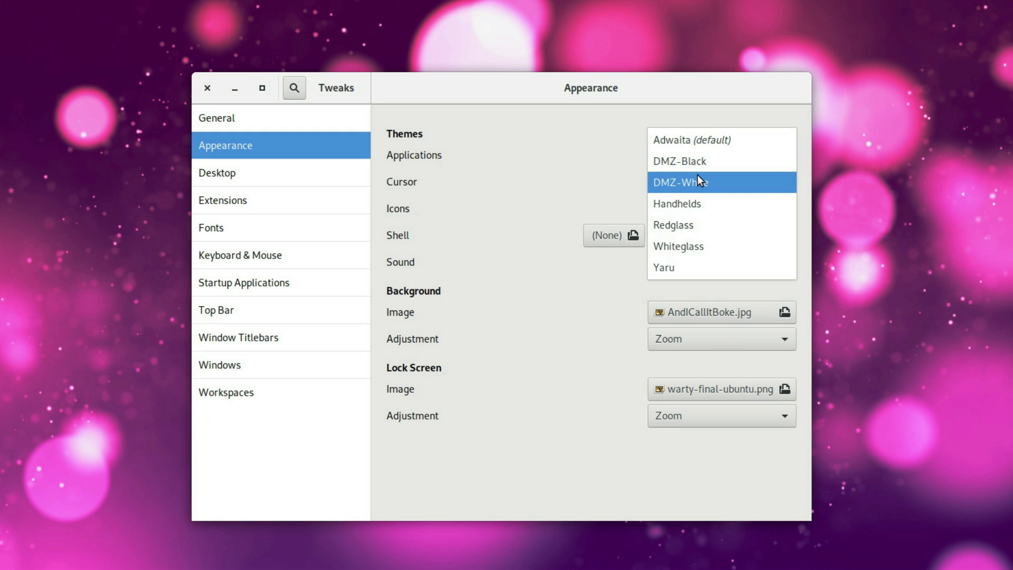
pyautogui.click(686, 160)
pyautogui.click(705, 182)
pyautogui.click(692, 204)
pyautogui.click(686, 190)
pyautogui.click(690, 206)
pyautogui.click(650, 187)
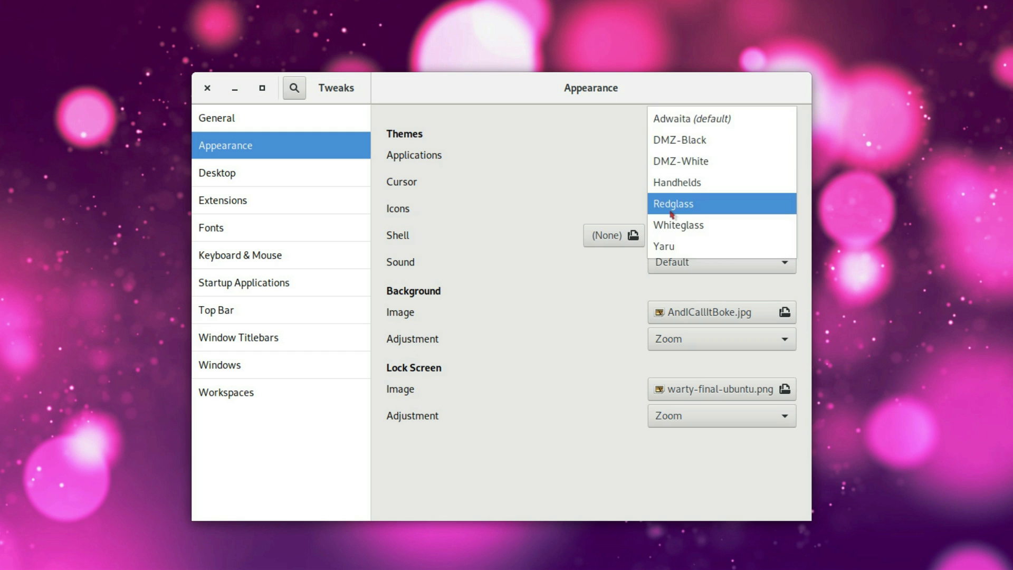
pyautogui.click(678, 201)
pyautogui.click(666, 188)
pyautogui.click(664, 224)
# - Check the gnome-look.org icon themes page and the empty .icons folder, keeping Yaru as cursor theme
pyautogui.click(715, 215)
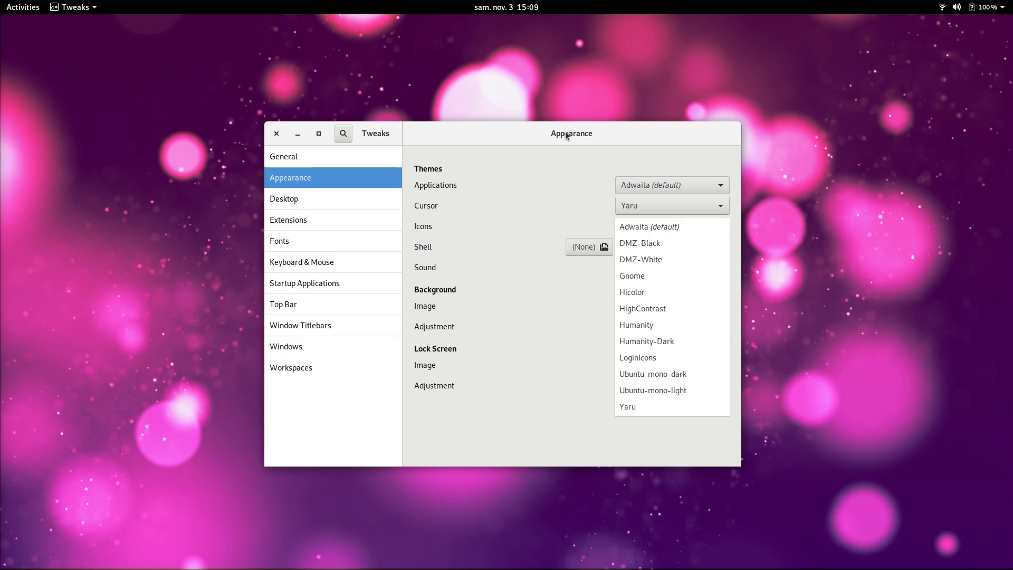
pyautogui.hotkey('alt', 'Tab')
pyautogui.scroll(-5, 550, 223)
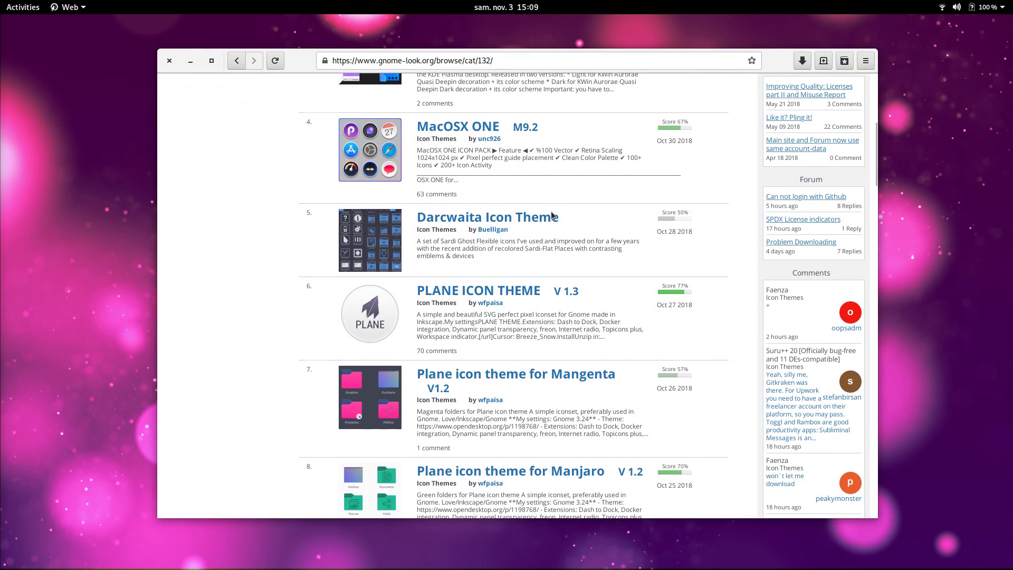
pyautogui.hotkey('alt', 'Tab')
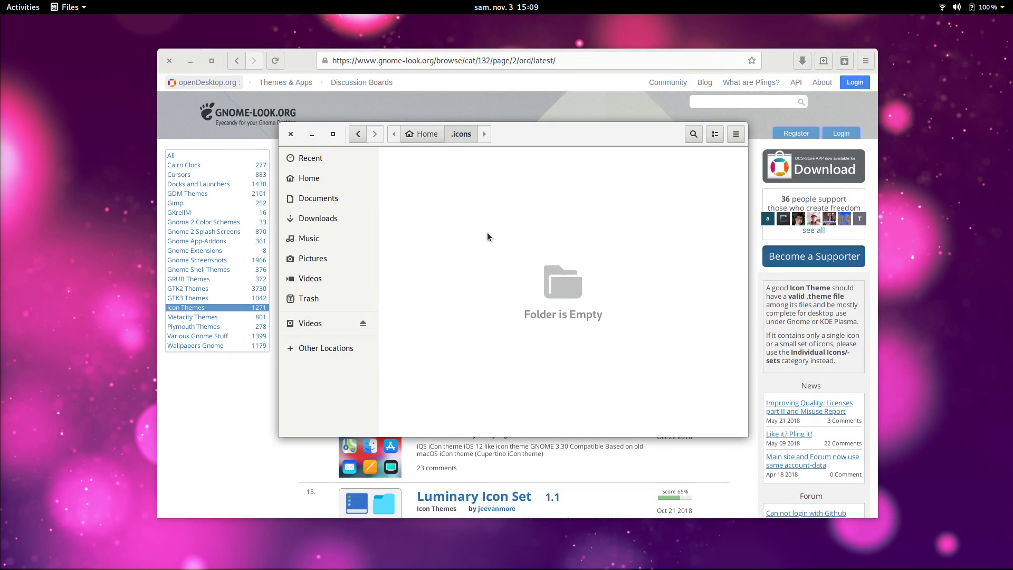
pyautogui.hotkey('alt', 'Tab')
pyautogui.click(672, 205)
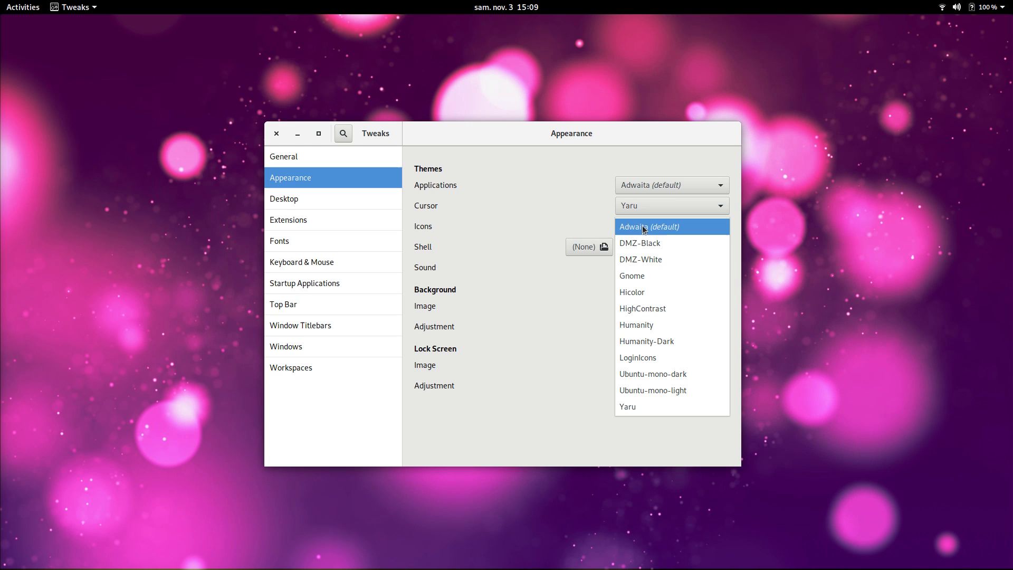
pyautogui.click(650, 403)
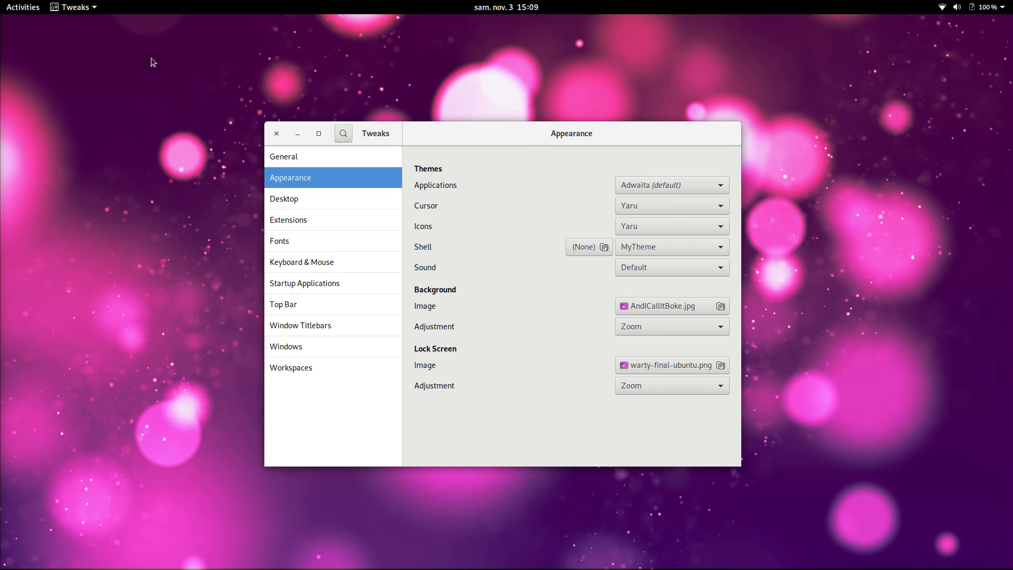
# - Show the grid of all installed applications from the activities overview and scroll through it
pyautogui.click(26, 8)
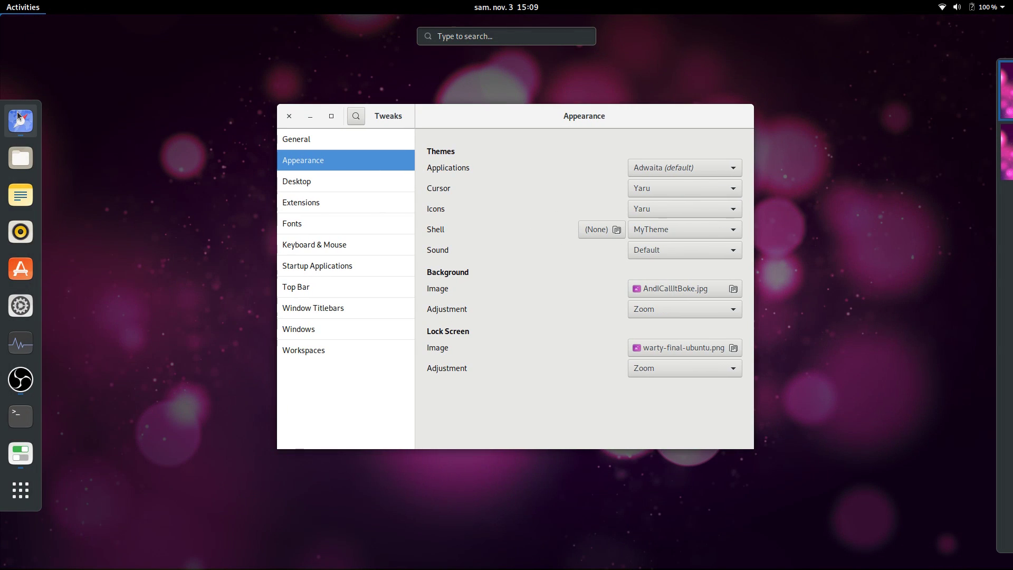
pyautogui.click(30, 494)
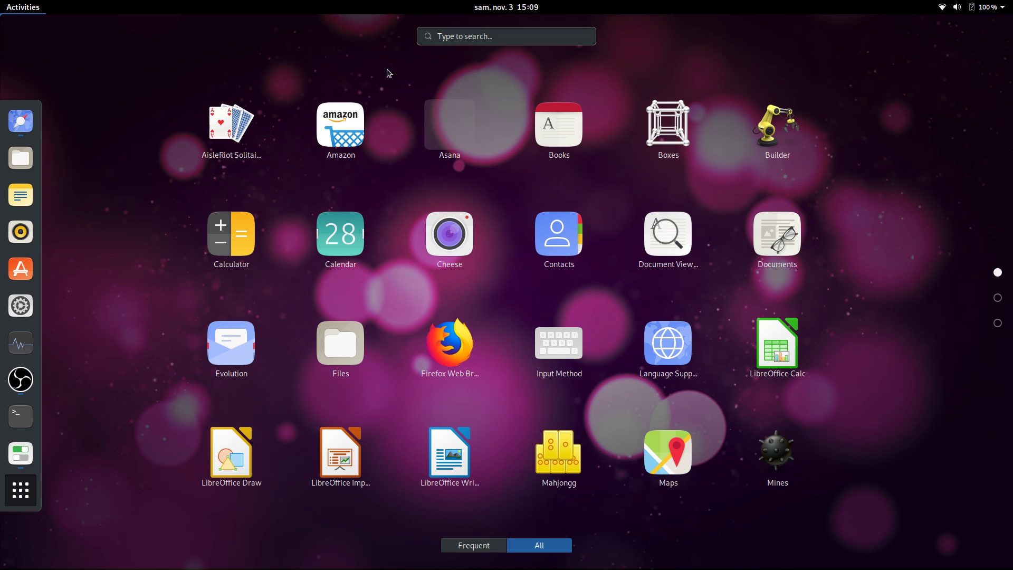
pyautogui.scroll(-2, 595, 245)
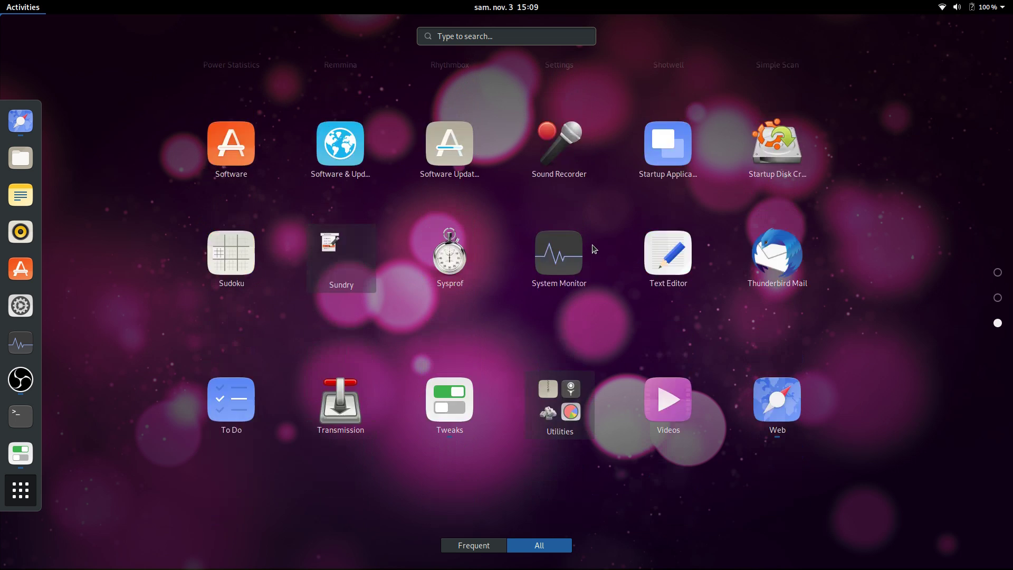
pyautogui.scroll(2, 595, 249)
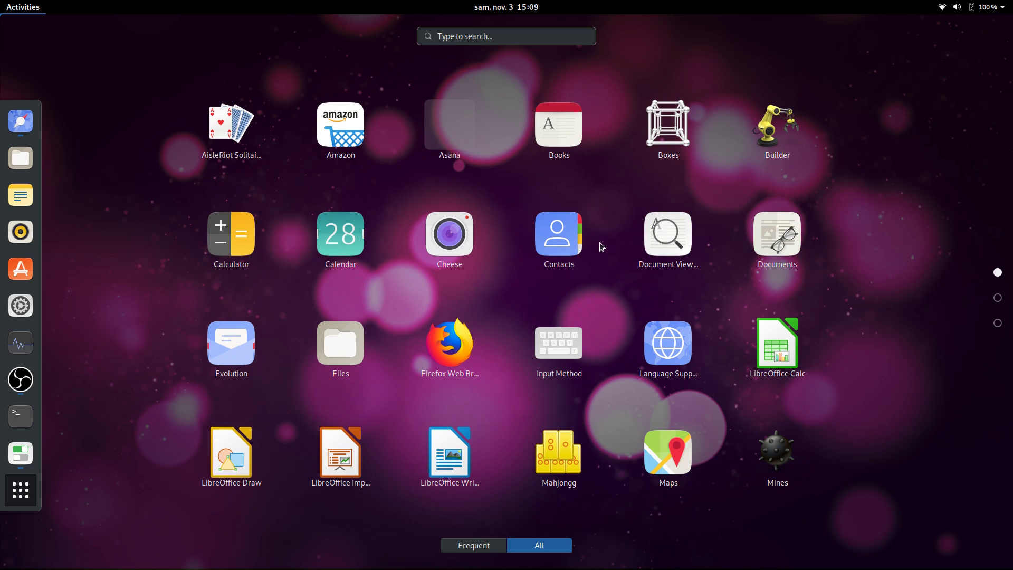
# - Leave the application grid and get back to the desktop, briefly reopening the overview
pyautogui.press('Escape')
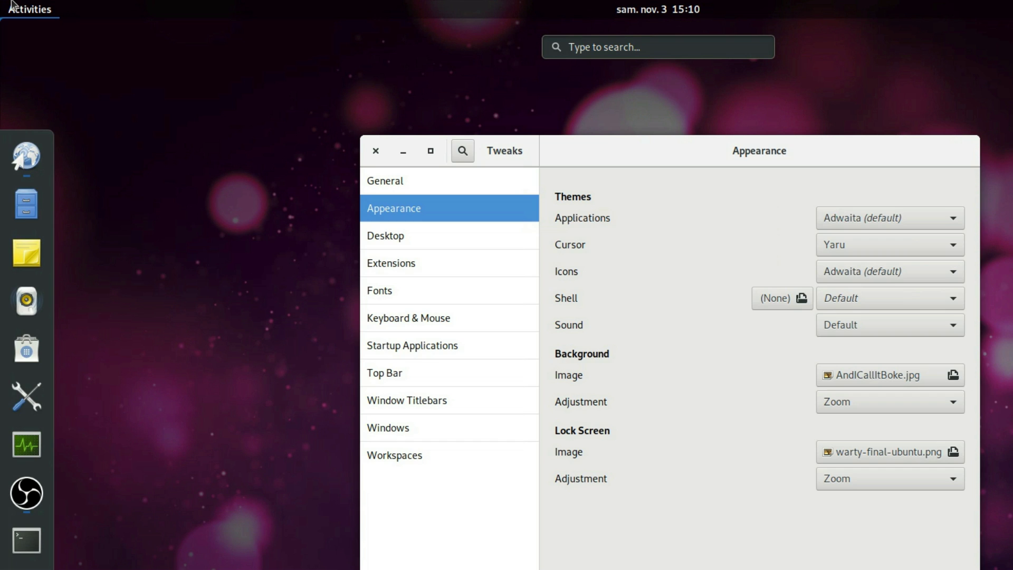
pyautogui.click(11, 3)
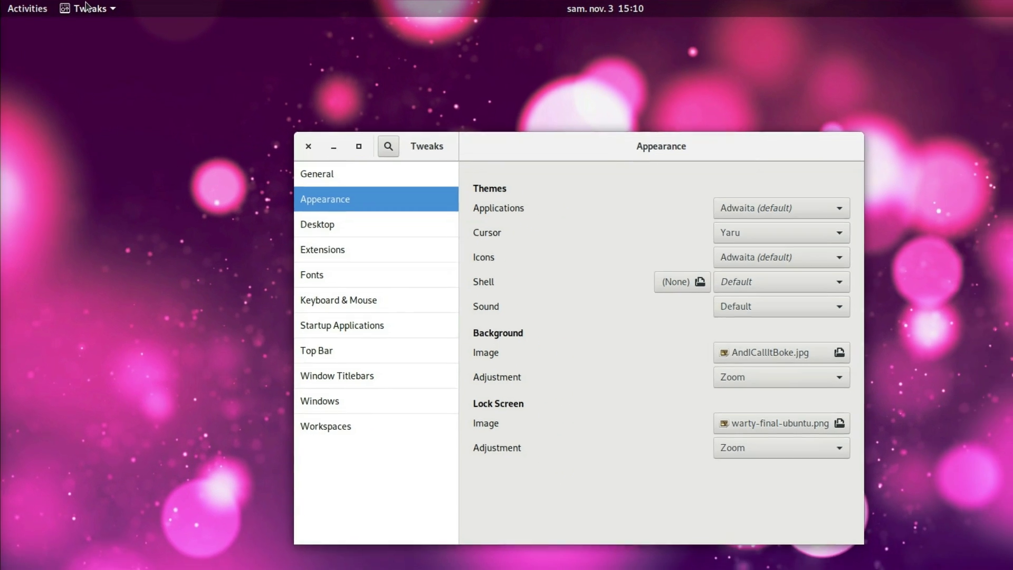
pyautogui.click(94, 6)
pyautogui.click(29, 9)
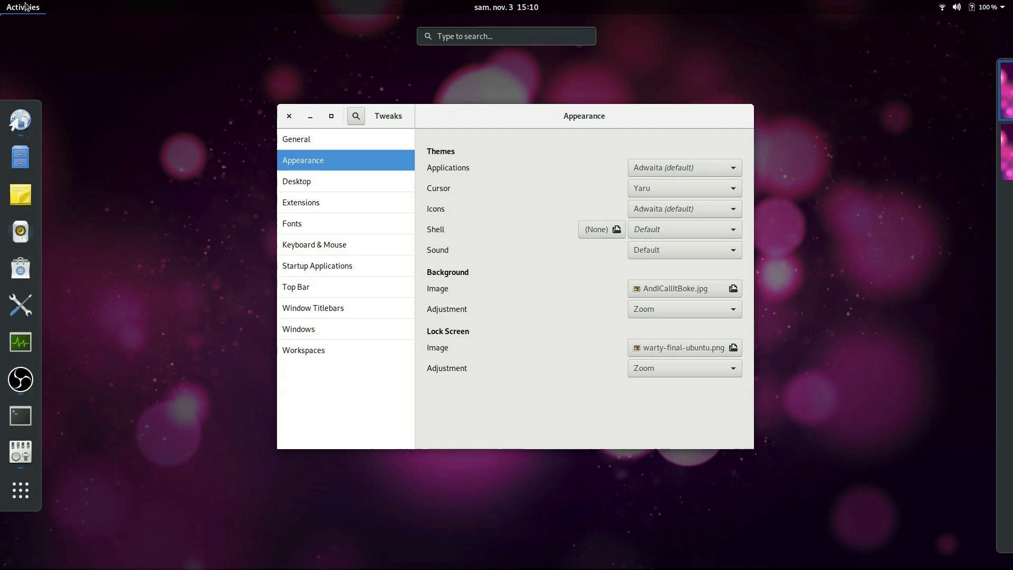
pyautogui.click(25, 6)
# - Open and dismiss the Tweaks app menu and the system menu, then return to the Tweaks window
pyautogui.click(74, 7)
pyautogui.click(74, 7)
pyautogui.click(74, 7)
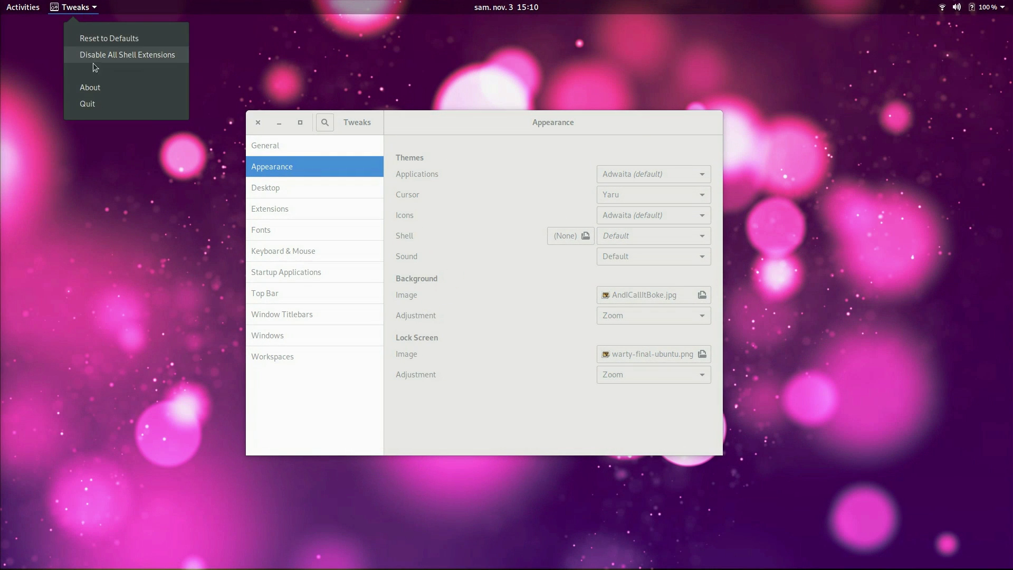
pyautogui.click(68, 5)
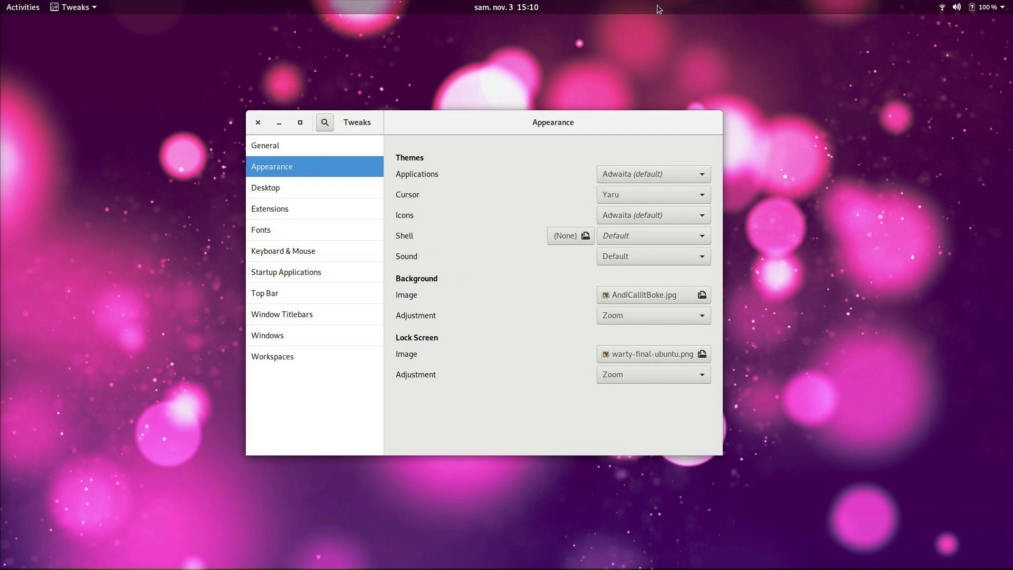
pyautogui.click(1005, 8)
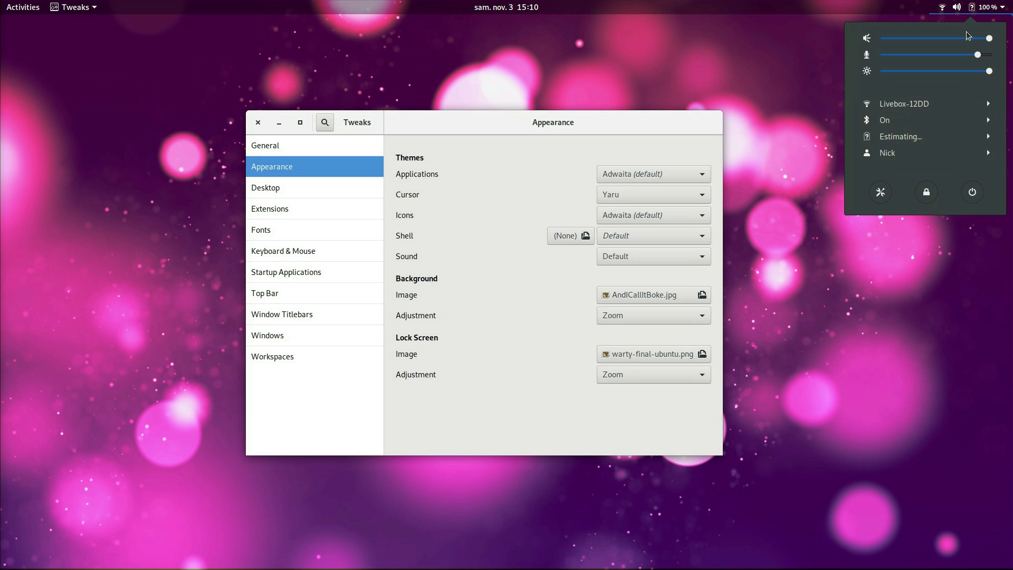
pyautogui.click(1004, 3)
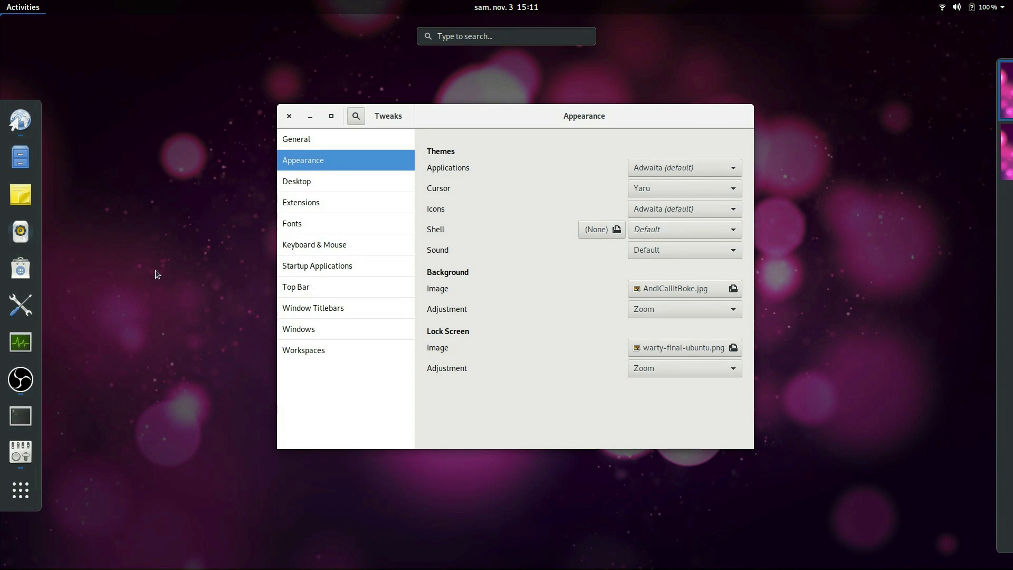
pyautogui.click(525, 261)
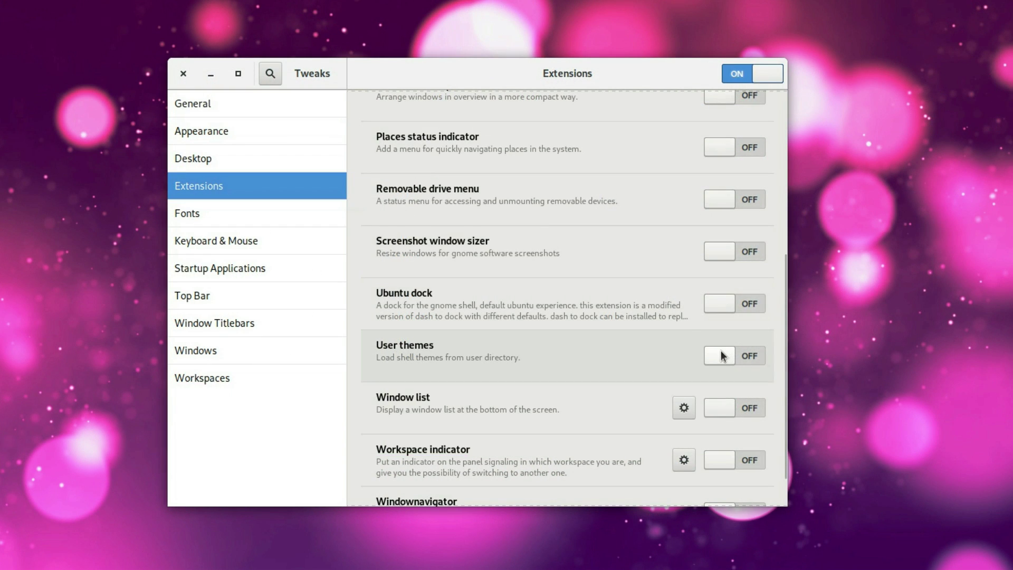
# - Switch on the User themes extension, then launch Terminal by searching 'term'
pyautogui.click(724, 358)
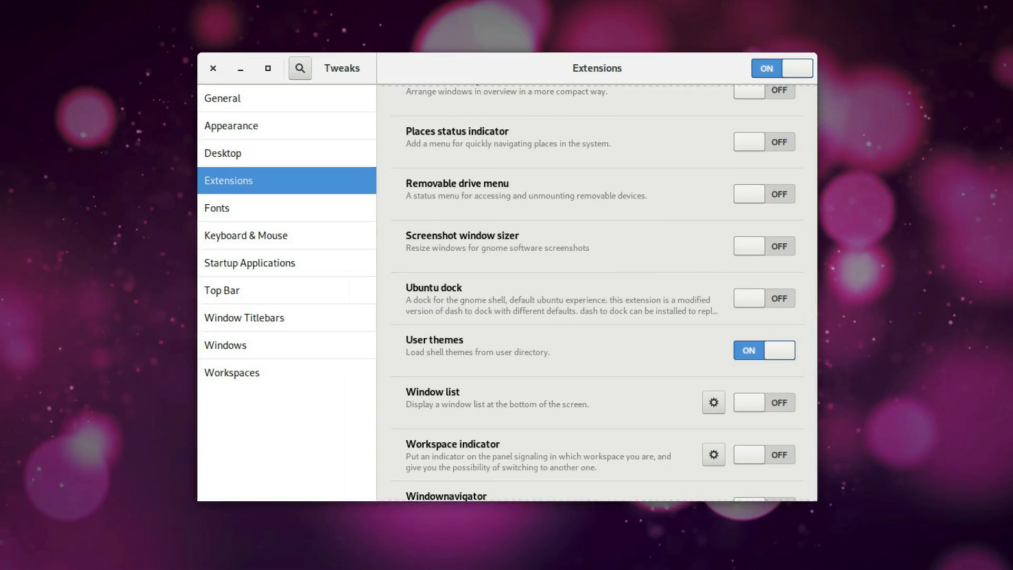
pyautogui.press('super')
pyautogui.write('term')
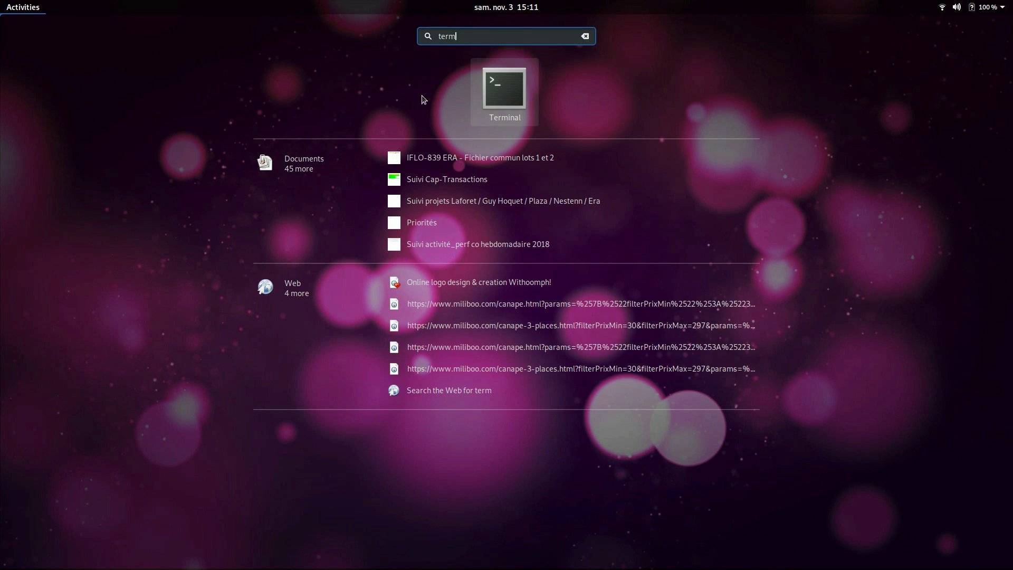
pyautogui.click(526, 100)
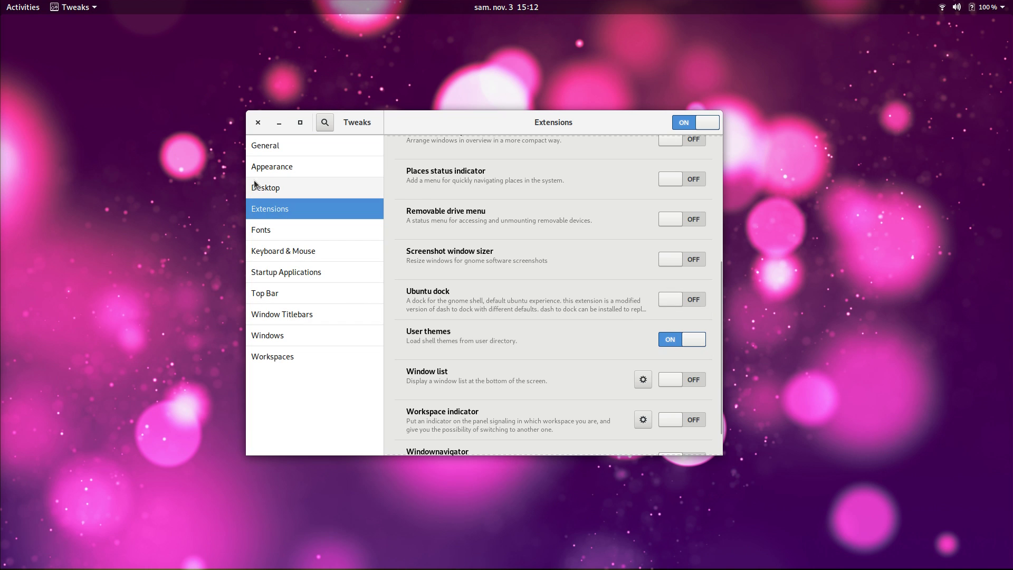
# - On the Appearance page, try MyTheme and then Default as the shell theme
pyautogui.click(272, 168)
pyautogui.click(652, 236)
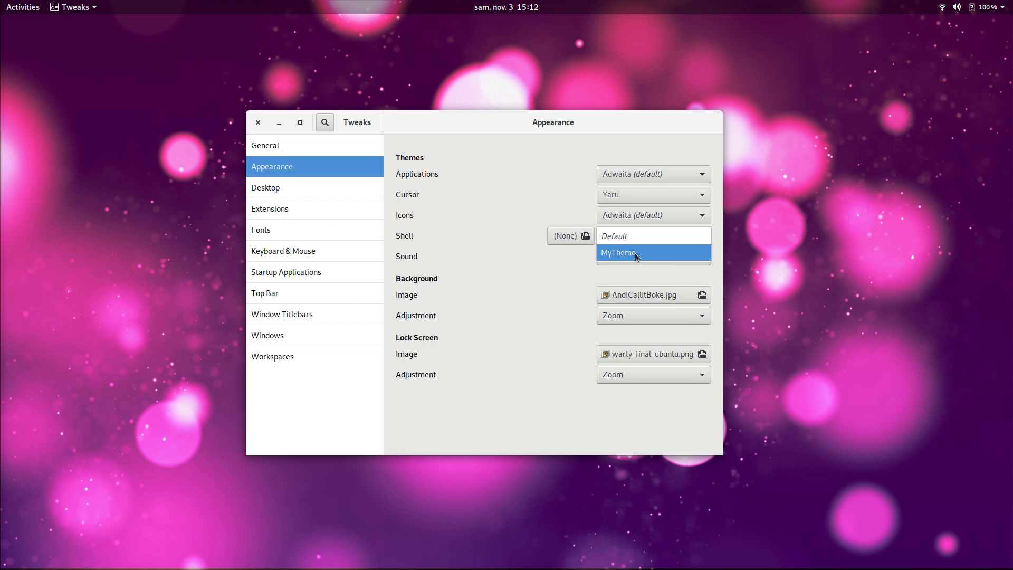
pyautogui.click(635, 253)
pyautogui.click(654, 235)
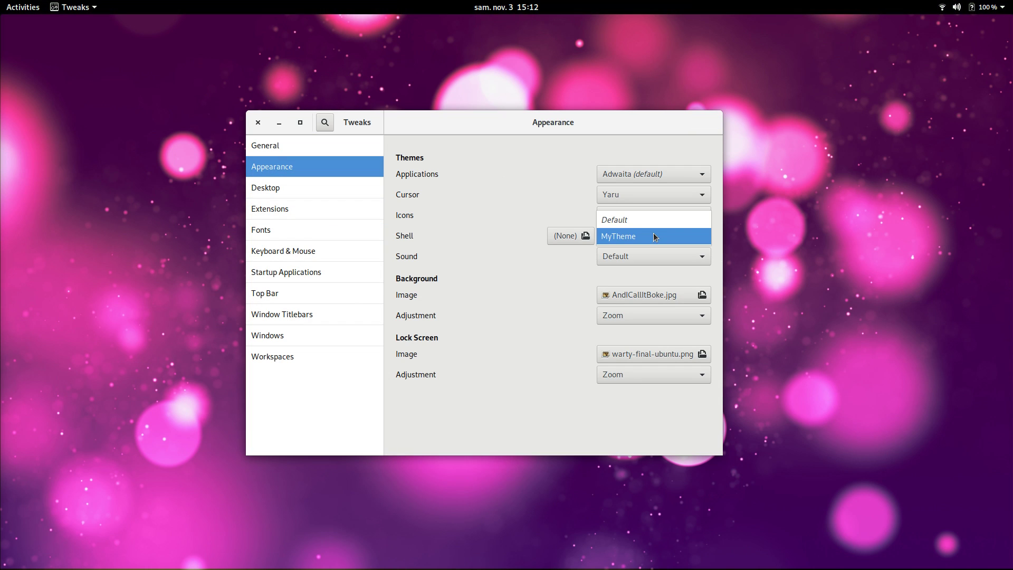
pyautogui.click(627, 235)
pyautogui.click(623, 237)
pyautogui.click(623, 217)
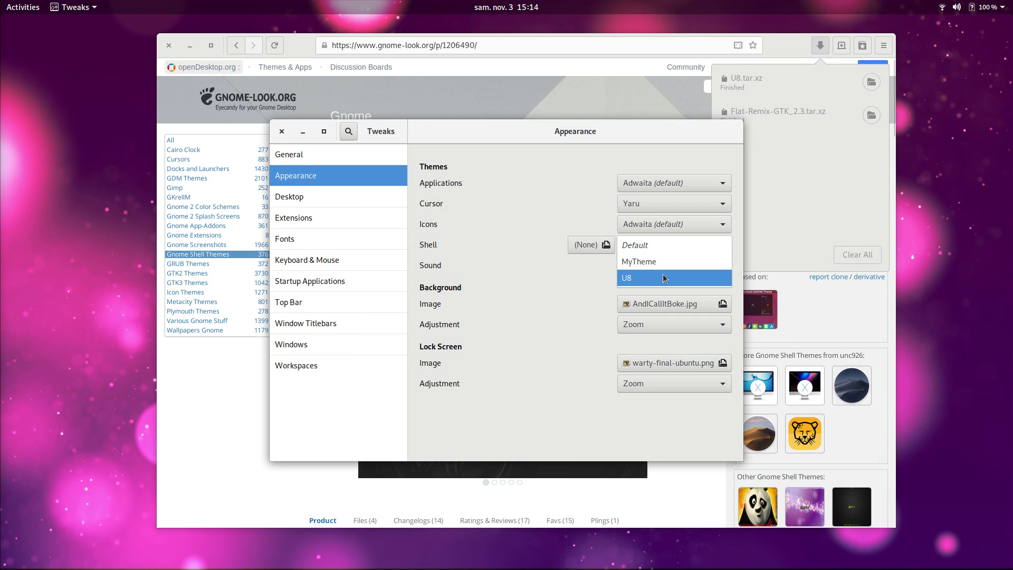
# - Apply the downloaded U8 shell theme and preview it in the activities overview
pyautogui.click(664, 278)
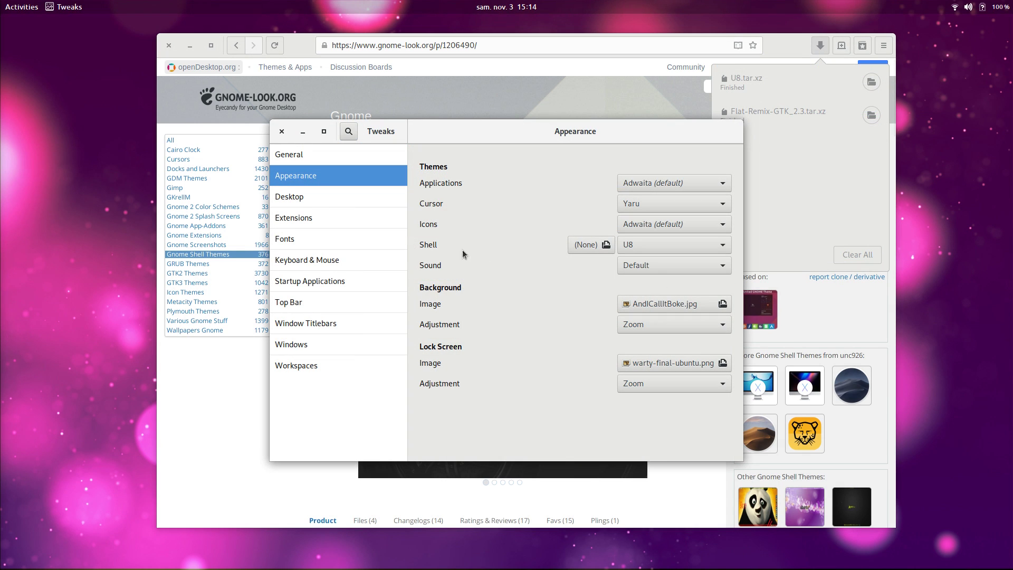
pyautogui.click(24, 8)
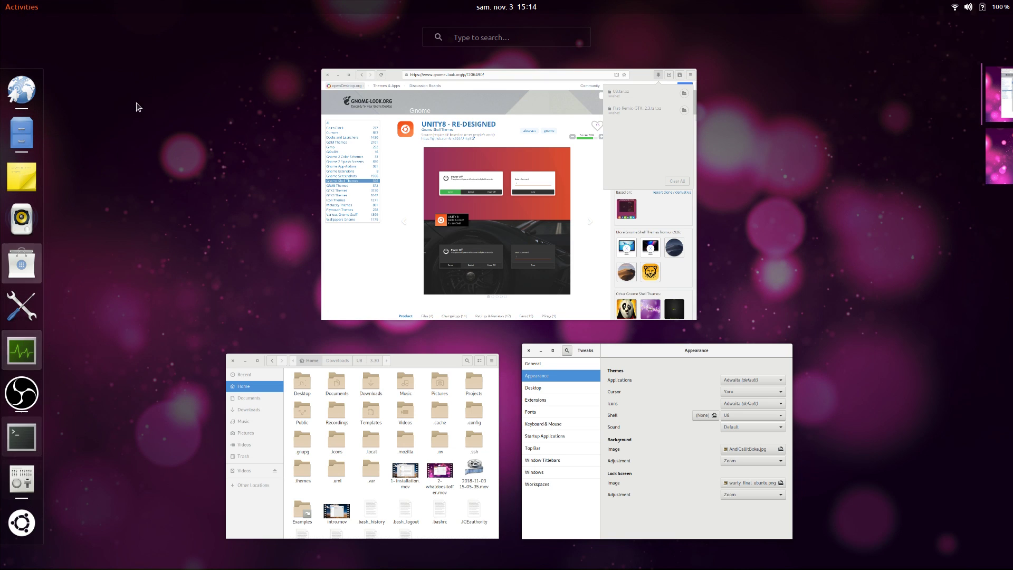
pyautogui.click(657, 440)
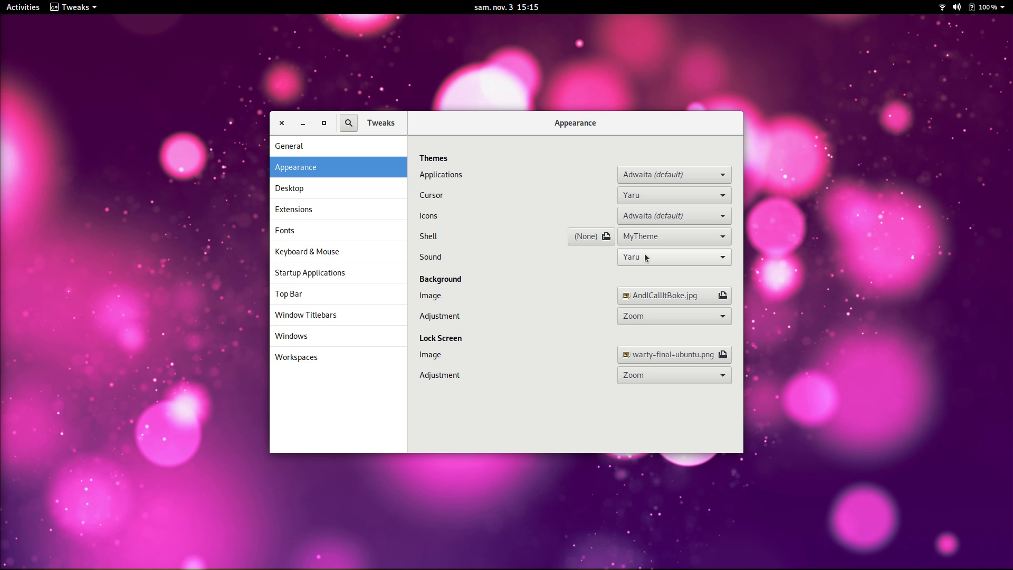
pyautogui.click(645, 257)
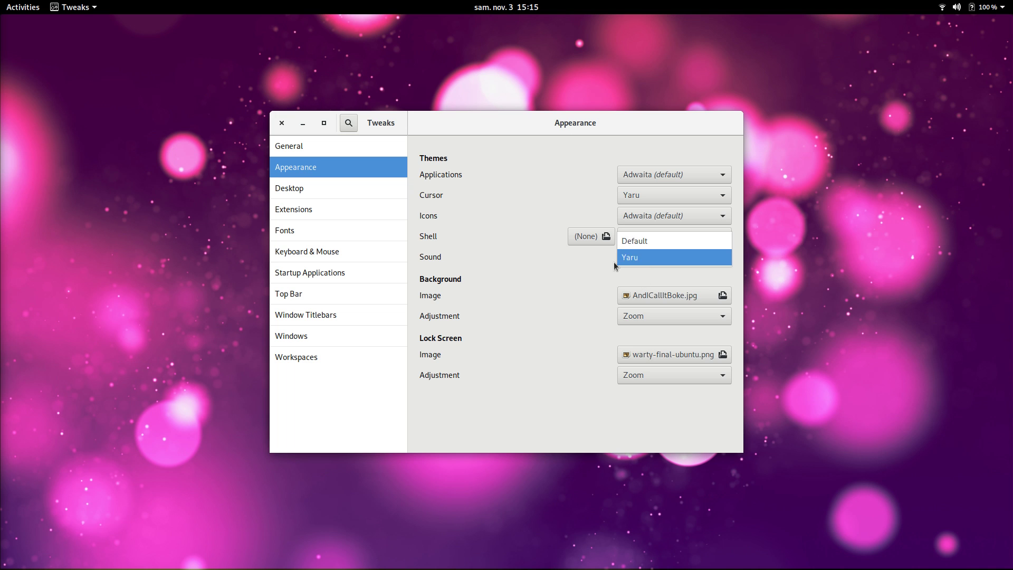
# - Choose Yaru as the sound theme and Flowerbed.jpg as the background image
pyautogui.click(631, 257)
pyautogui.click(673, 298)
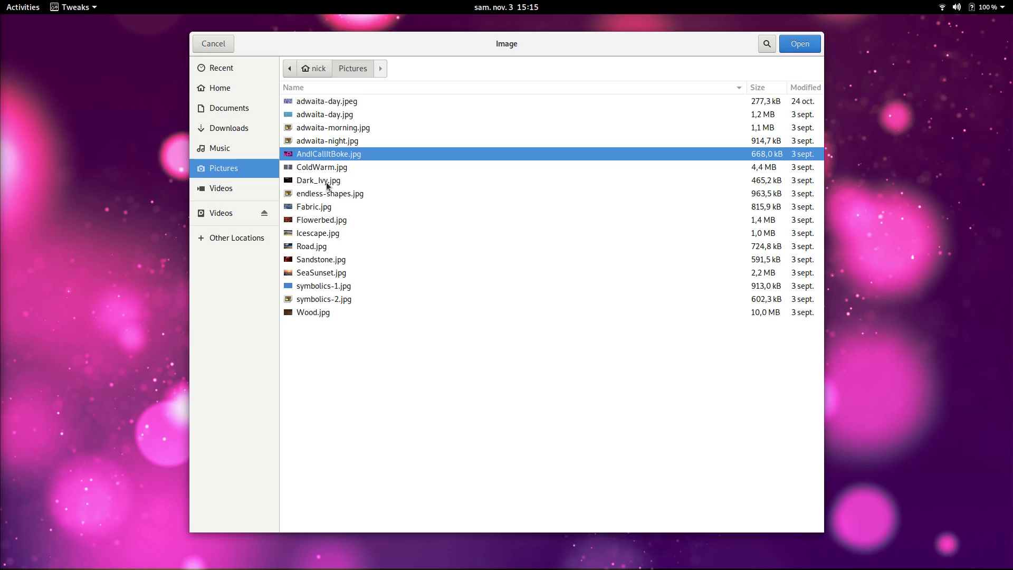
pyautogui.doubleClick(303, 220)
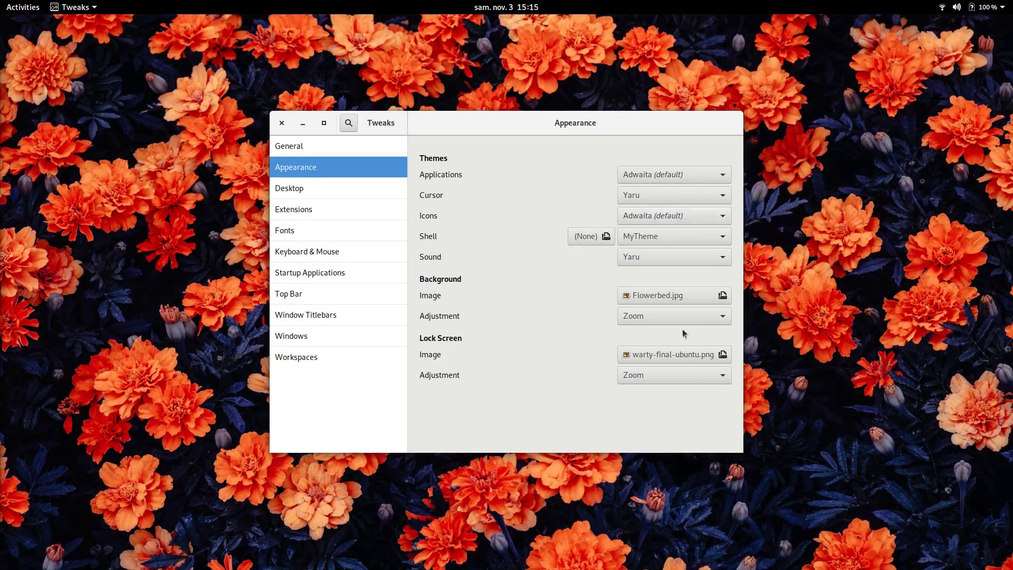
# - Try Scaled and Spanned background adjustments, finishing on Stretched
pyautogui.click(640, 316)
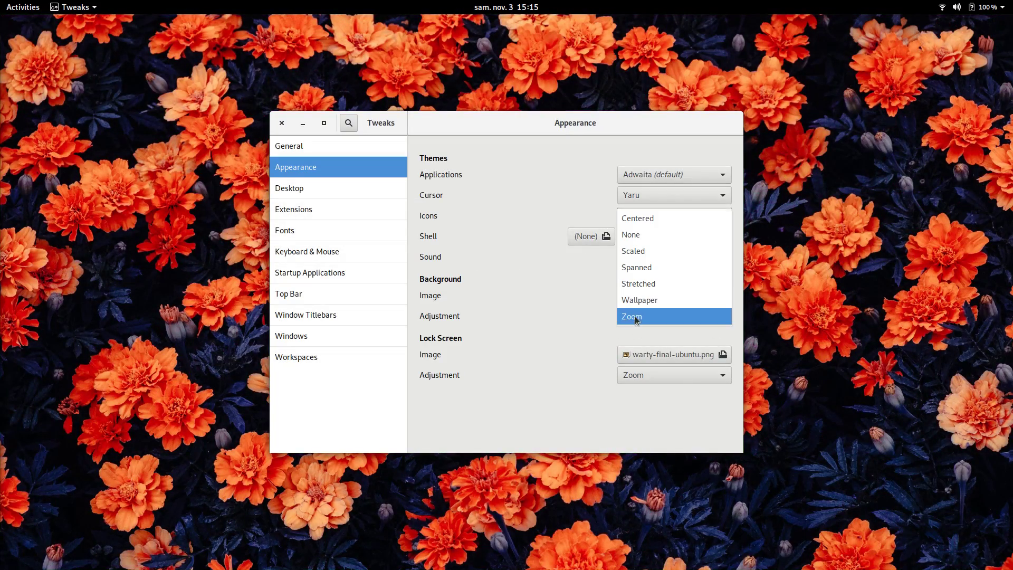
pyautogui.click(648, 255)
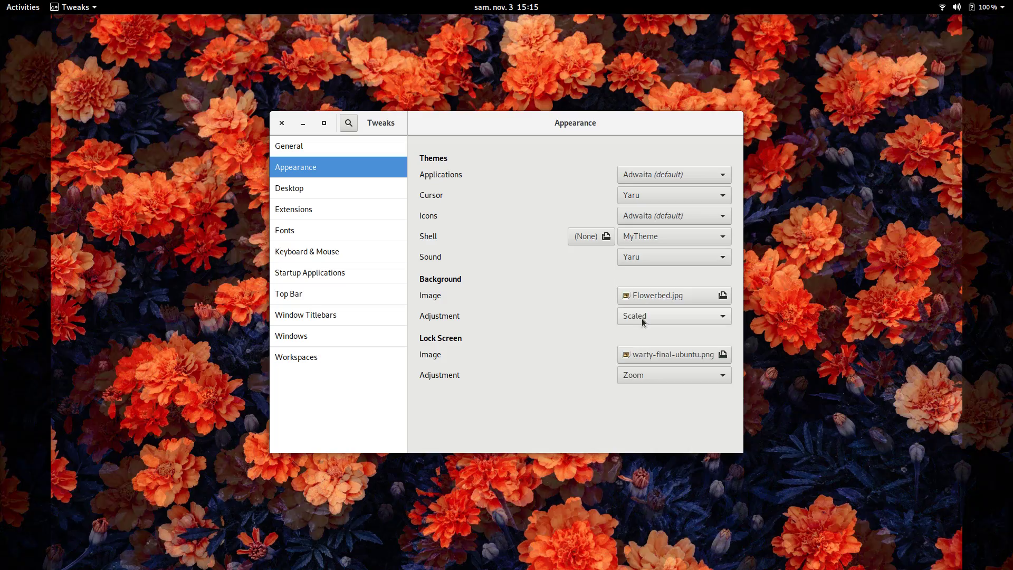
pyautogui.click(644, 317)
pyautogui.click(646, 328)
pyautogui.click(651, 316)
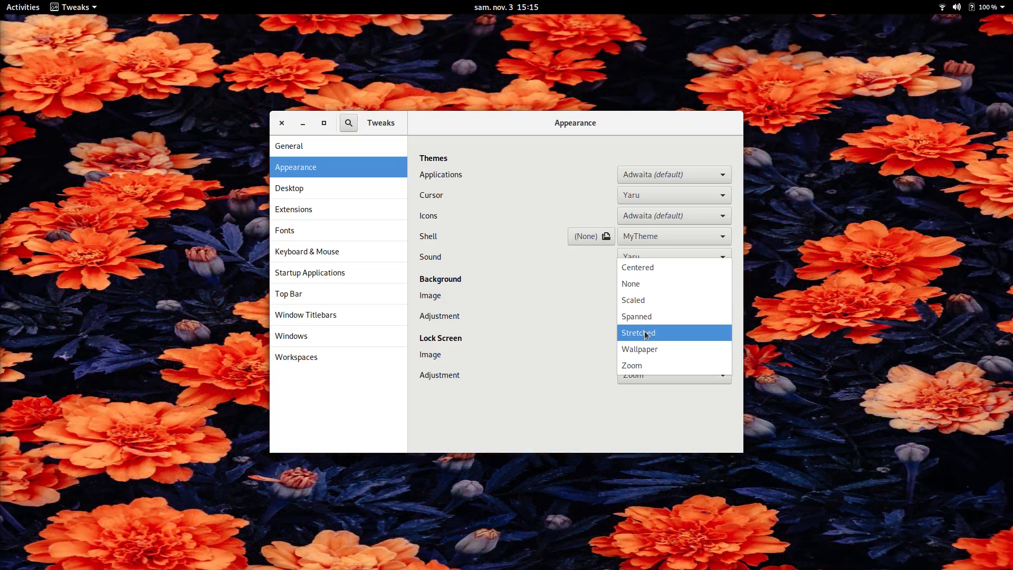
pyautogui.click(654, 331)
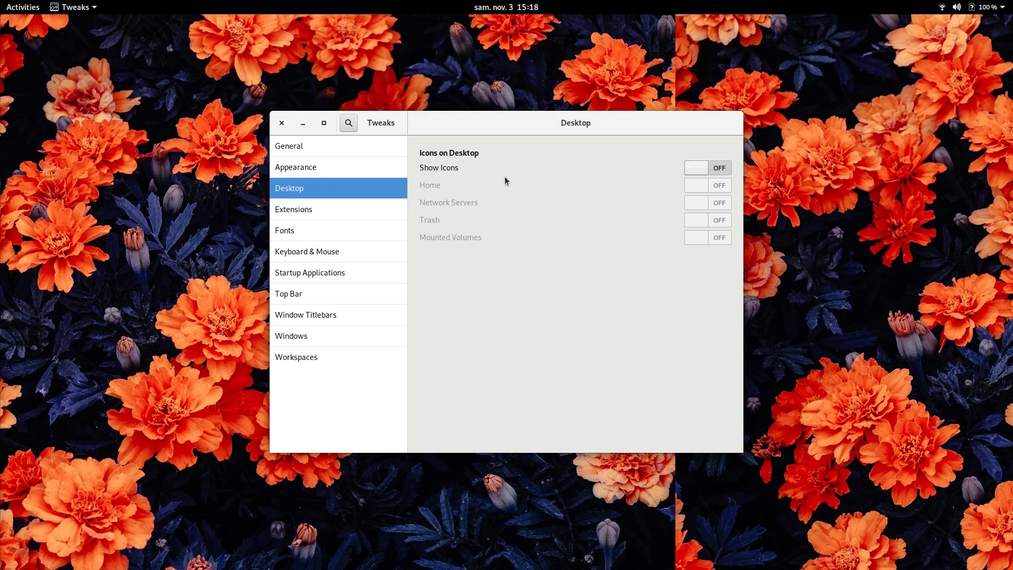
# - Turn on desktop icons for Home, Network Servers, Trash and Mounted Volumes, then select the new icons
pyautogui.click(719, 169)
pyautogui.click(709, 186)
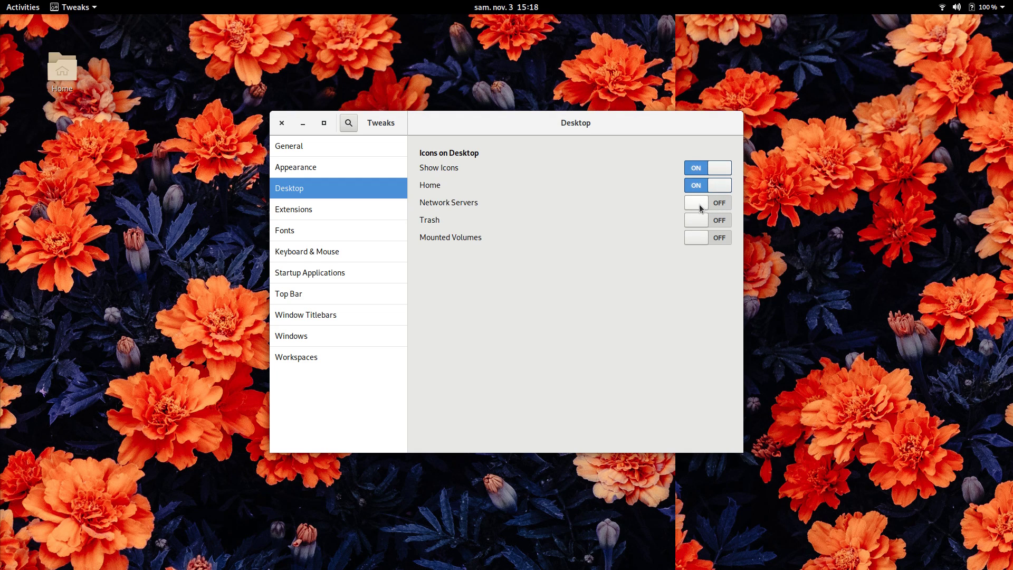
pyautogui.click(701, 208)
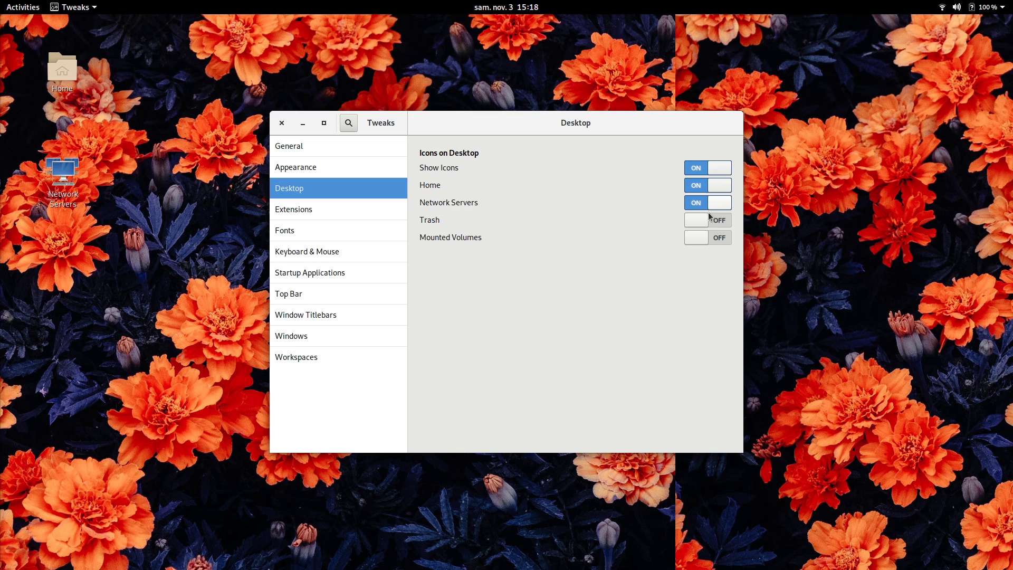
pyautogui.click(700, 225)
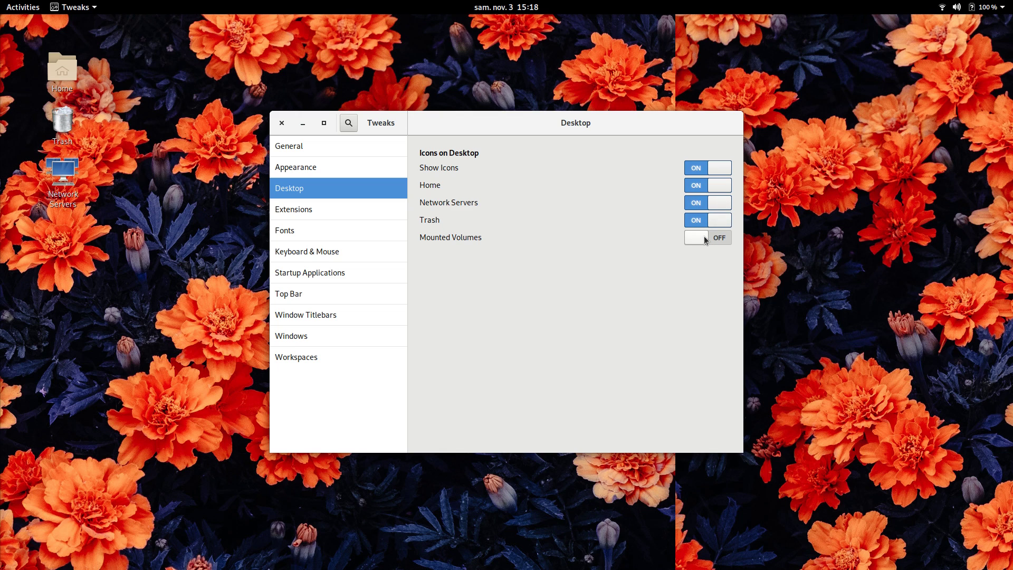
pyautogui.click(713, 238)
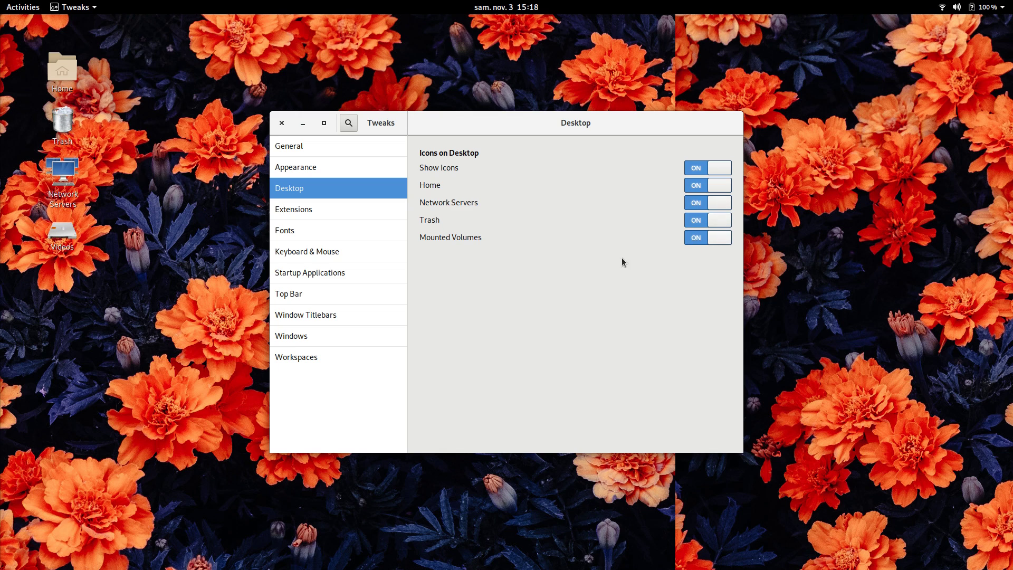
pyautogui.click(62, 172)
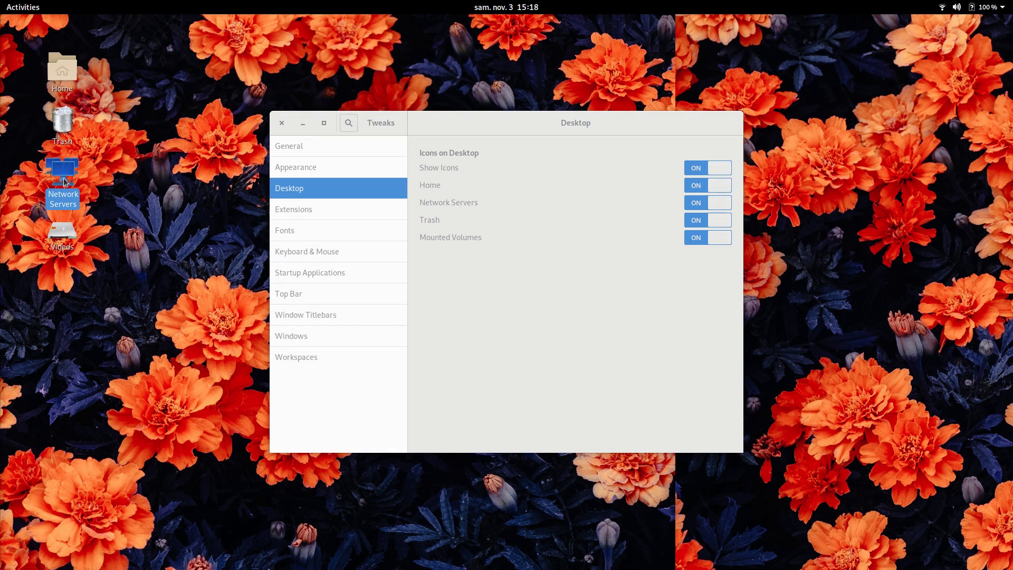
pyautogui.click(63, 121)
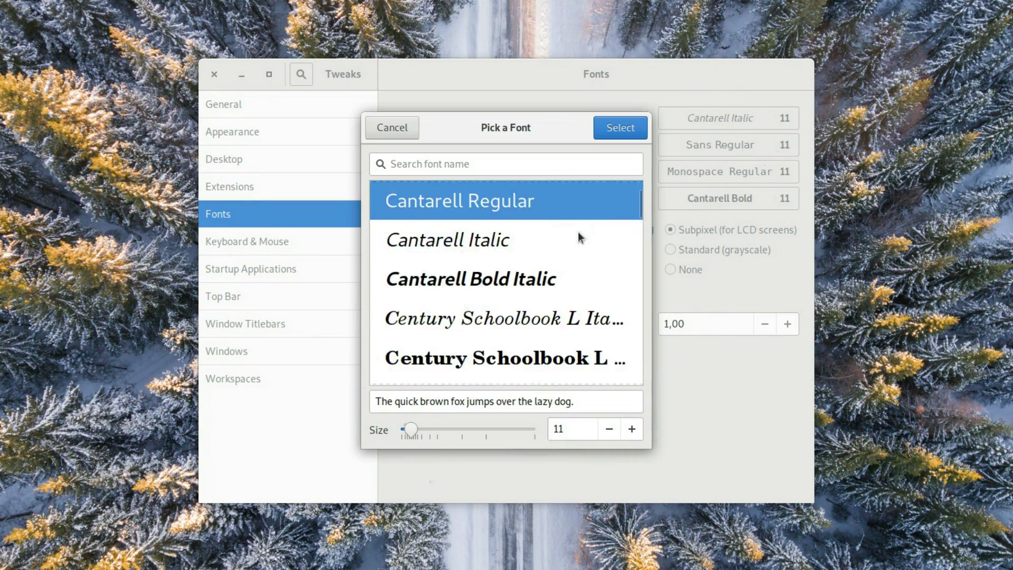
# - Try Courier 10 Pitch Bold Italic as the interface font, then settle on Cantarell Regular
pyautogui.scroll(-10, 497, 263)
pyautogui.click(459, 235)
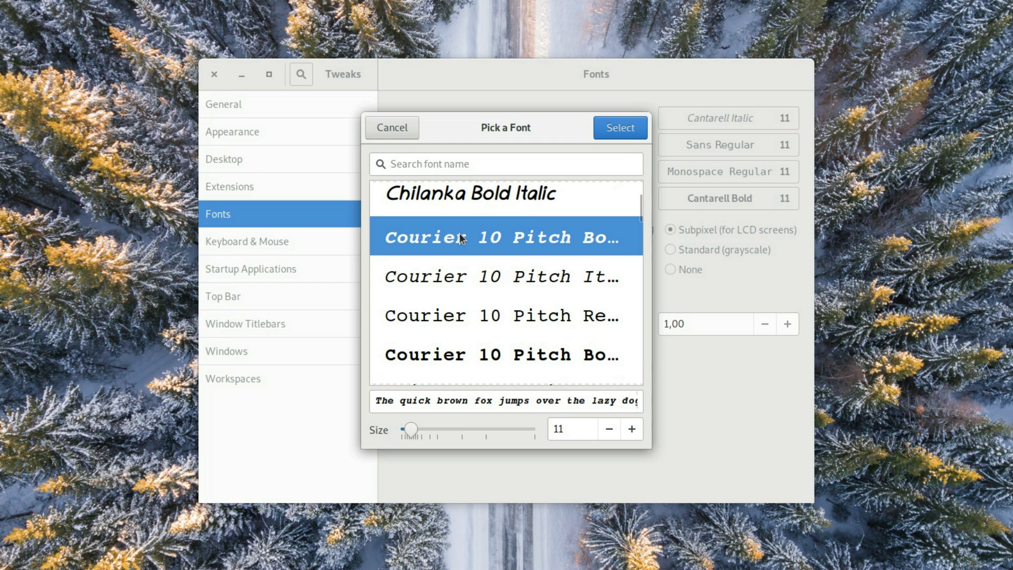
pyautogui.click(627, 135)
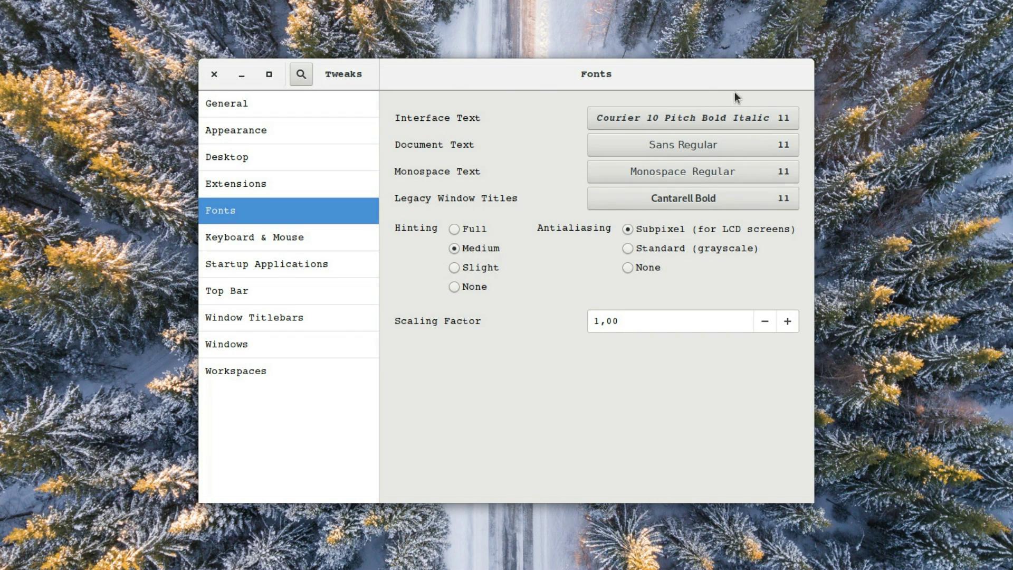
pyautogui.click(633, 122)
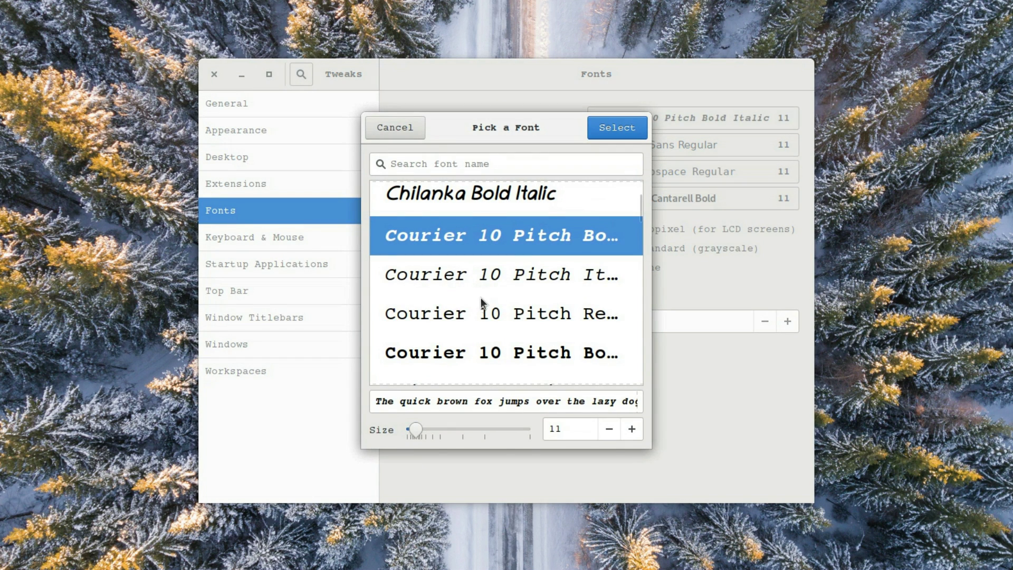
pyautogui.scroll(5, 482, 298)
pyautogui.scroll(5, 484, 284)
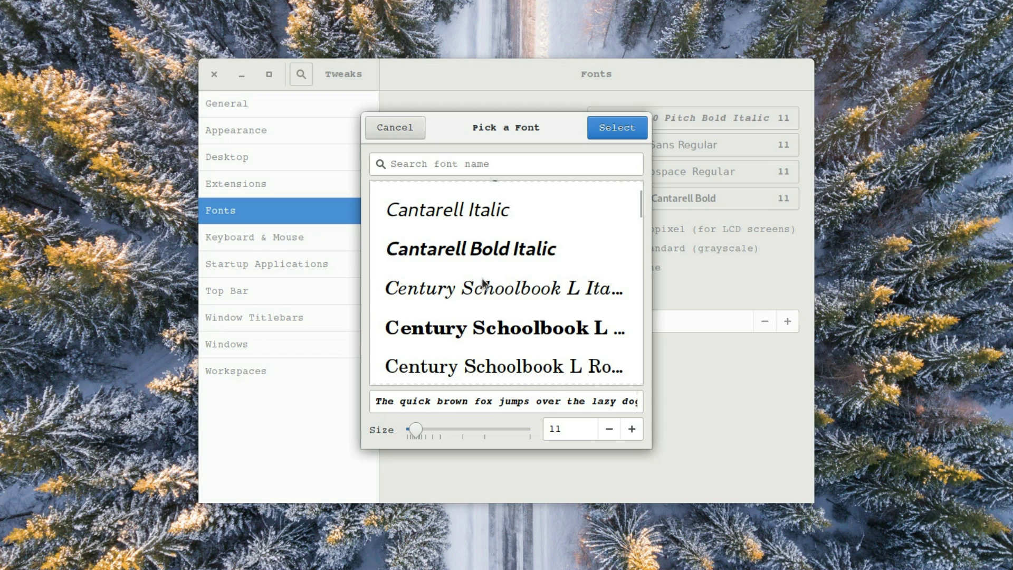
pyautogui.click(481, 278)
pyautogui.click(614, 129)
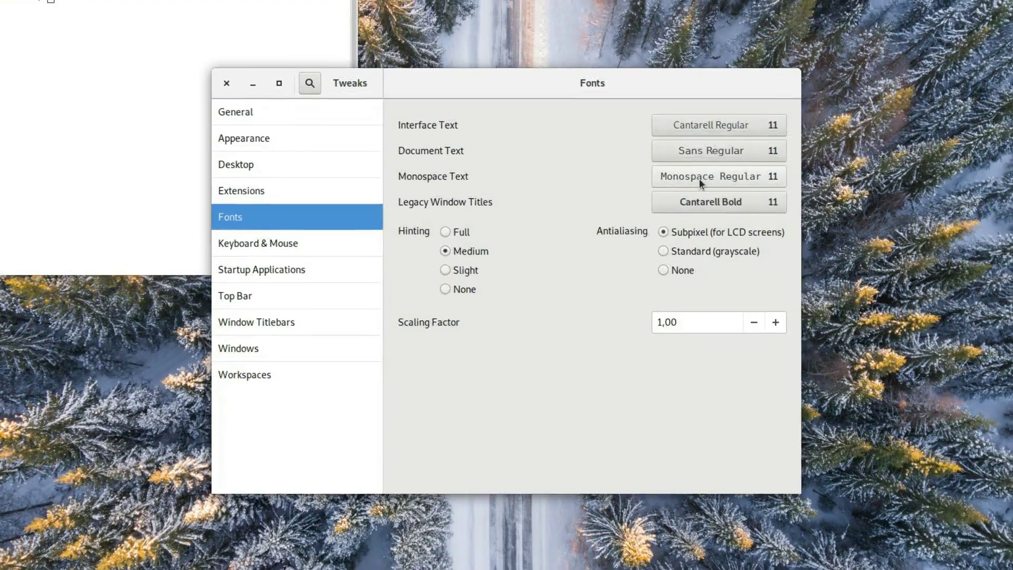
# - Set Nakula Italic as the monospace font and preview it in the terminal
pyautogui.click(706, 176)
pyautogui.scroll(-10, 495, 293)
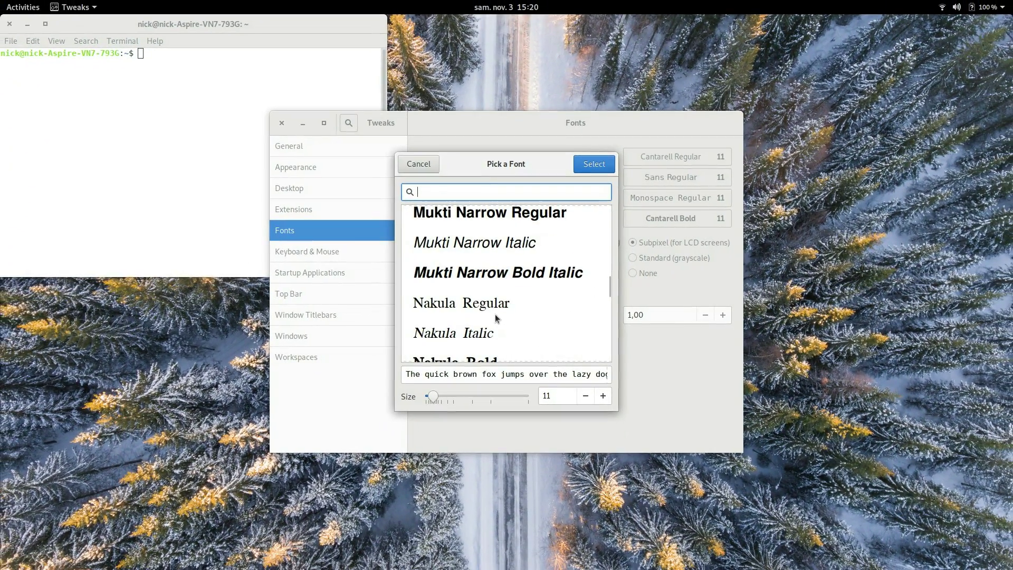
pyautogui.click(494, 323)
pyautogui.click(591, 168)
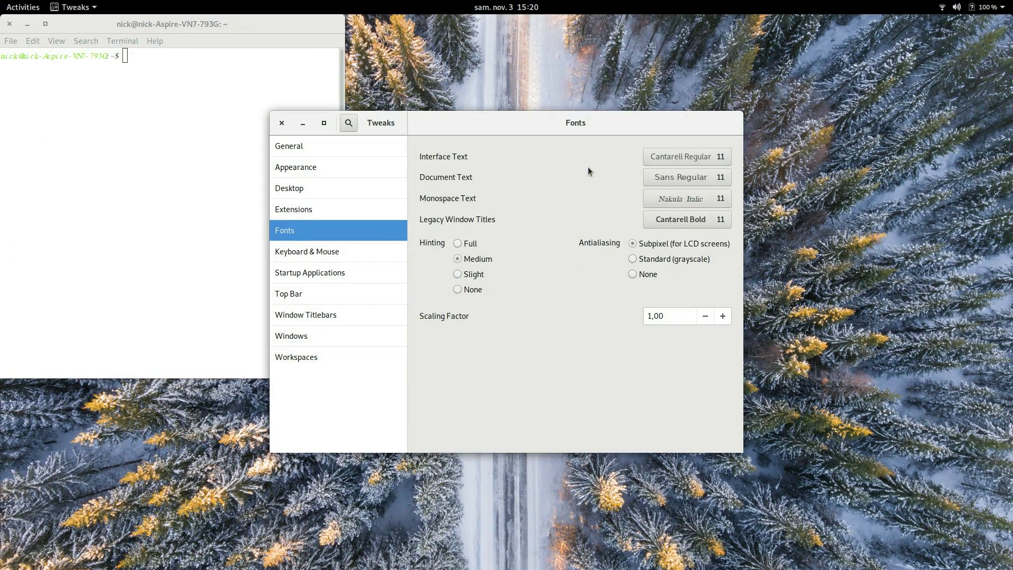
pyautogui.click(51, 109)
pyautogui.write('sudop')
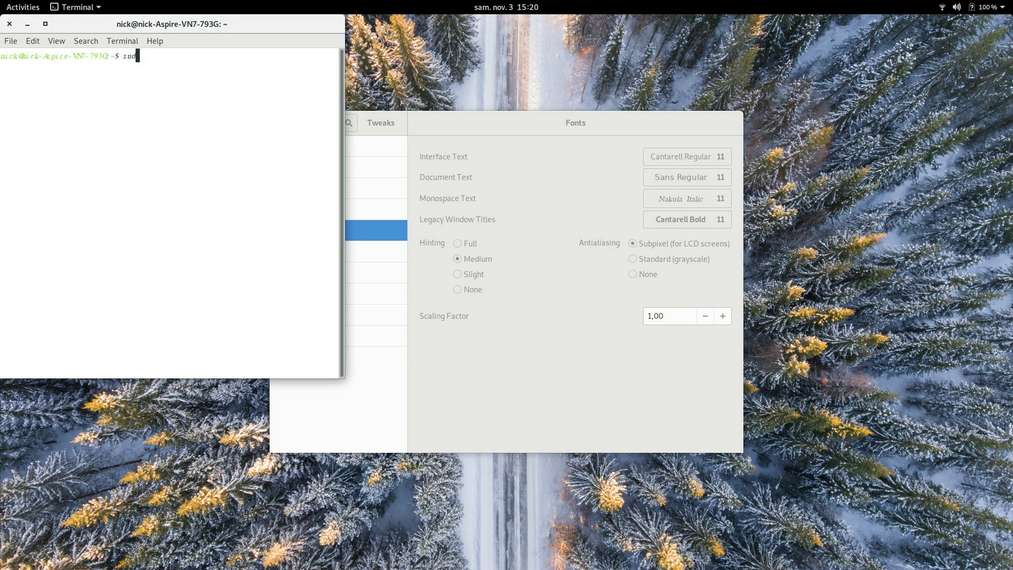
pyautogui.write('apt')
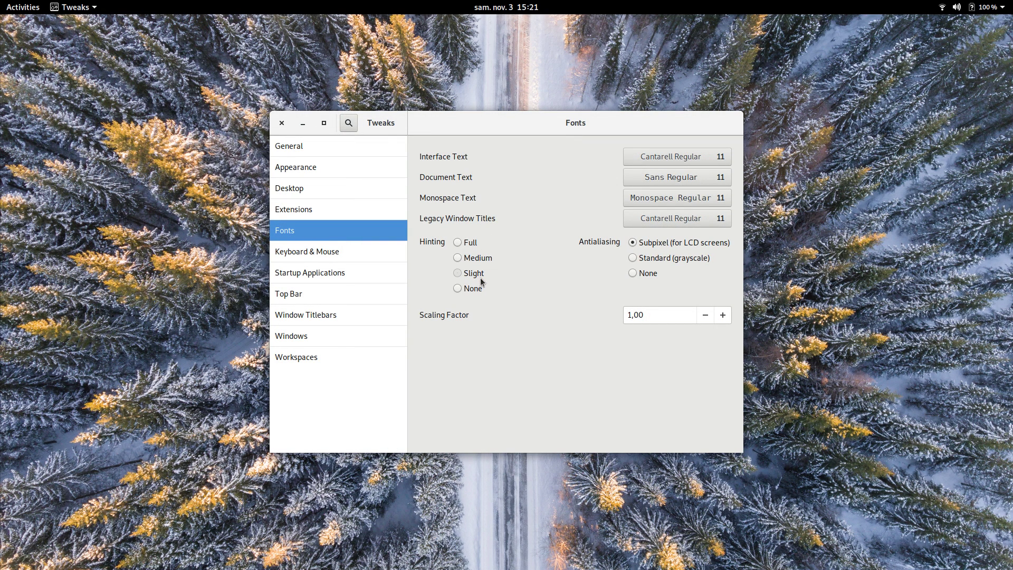
# - Set hinting to Medium and antialiasing to None, and try scaling factor 2,00 before returning to 1,00
pyautogui.click(466, 258)
pyautogui.click(635, 273)
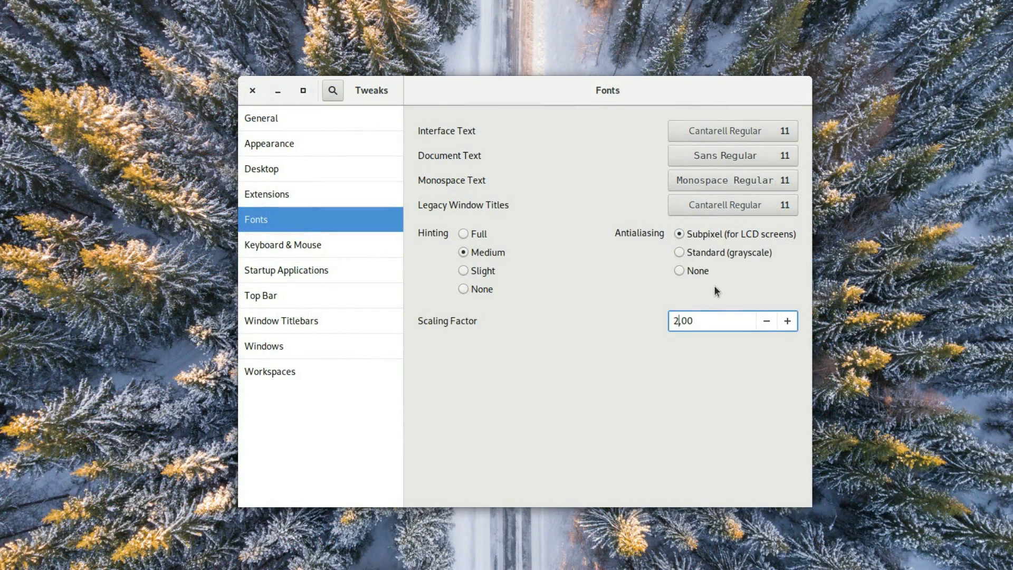
pyautogui.press('Return')
pyautogui.moveTo(813, 395); pyautogui.dragTo(1009, 395)
pyautogui.press('BackSpace')
pyautogui.write('1')
pyautogui.press('Return')
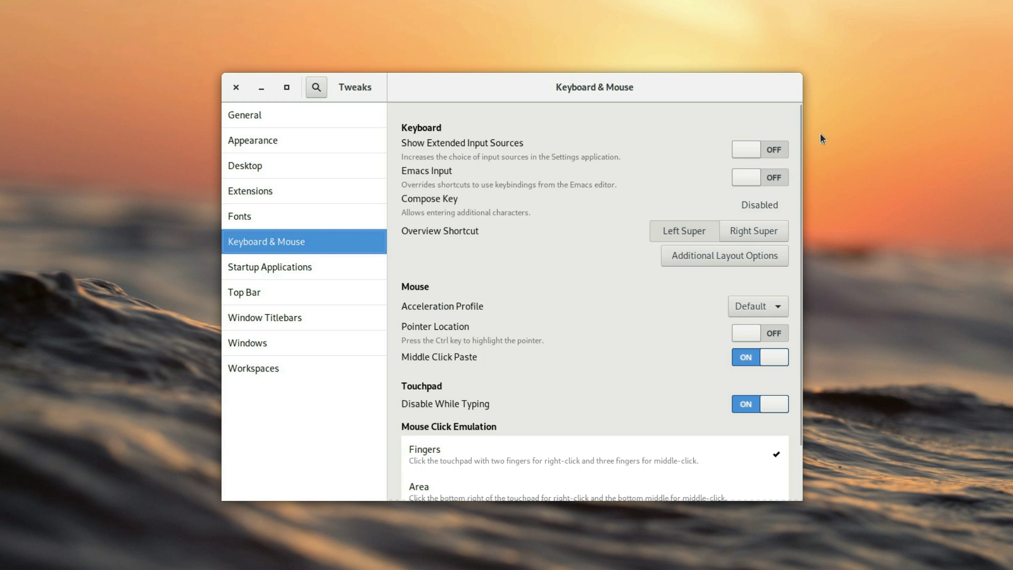
# - Turn on extended input sources and try Emacs input, leaving it off
pyautogui.click(740, 149)
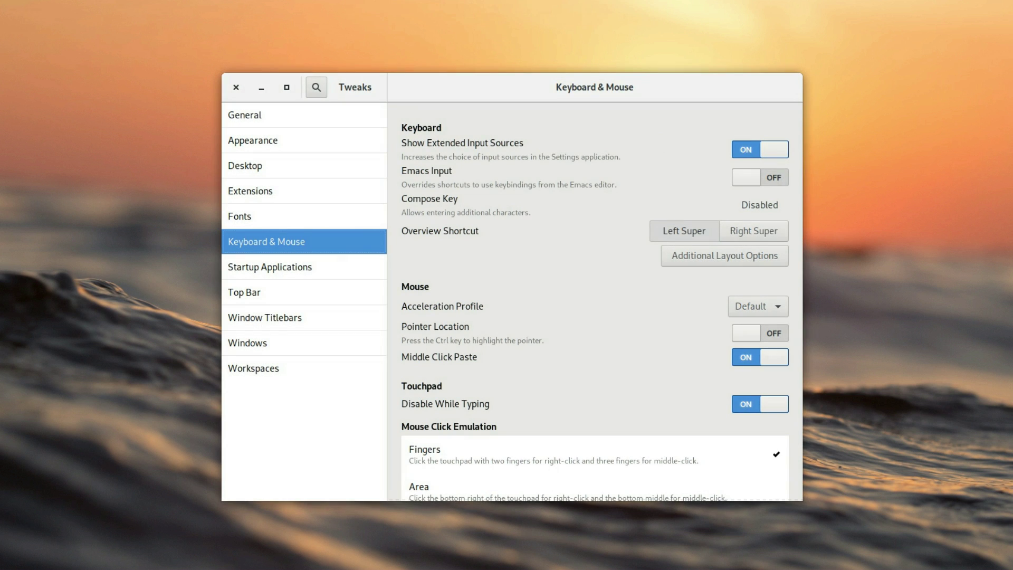
pyautogui.click(753, 178)
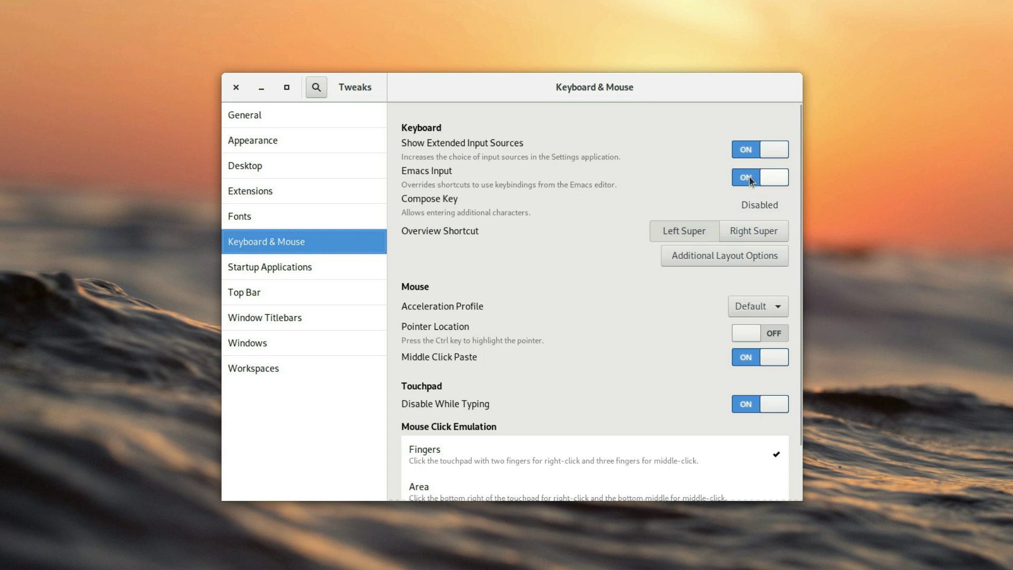
pyautogui.click(773, 179)
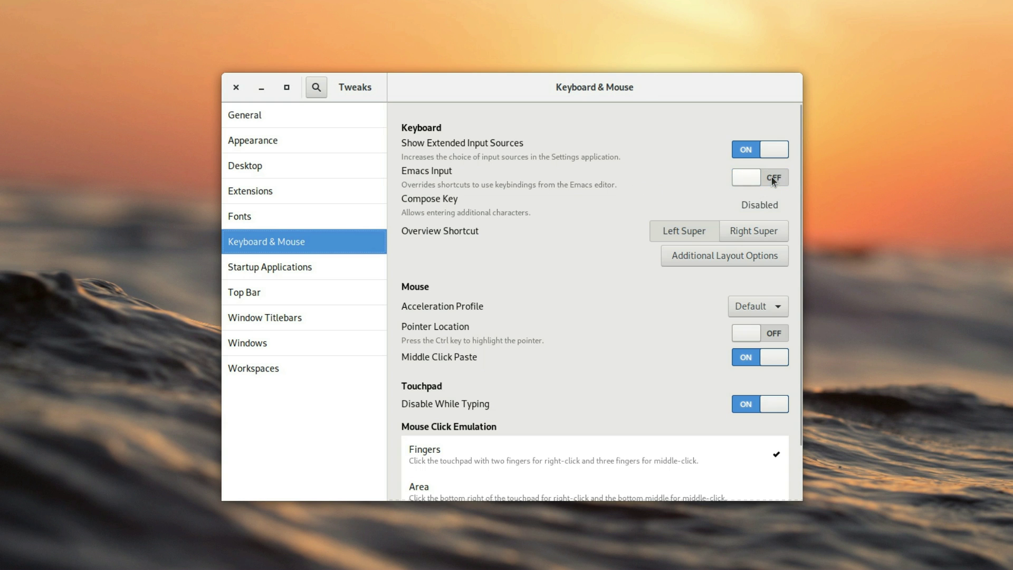
# - Leave the Compose Key disabled and make Right Super the overview shortcut
pyautogui.click(768, 209)
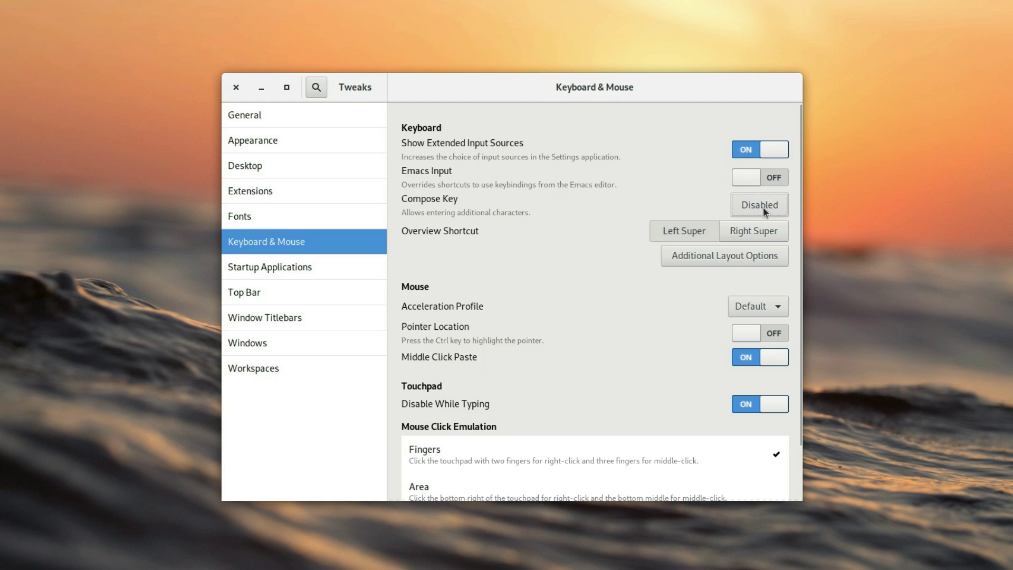
pyautogui.click(424, 210)
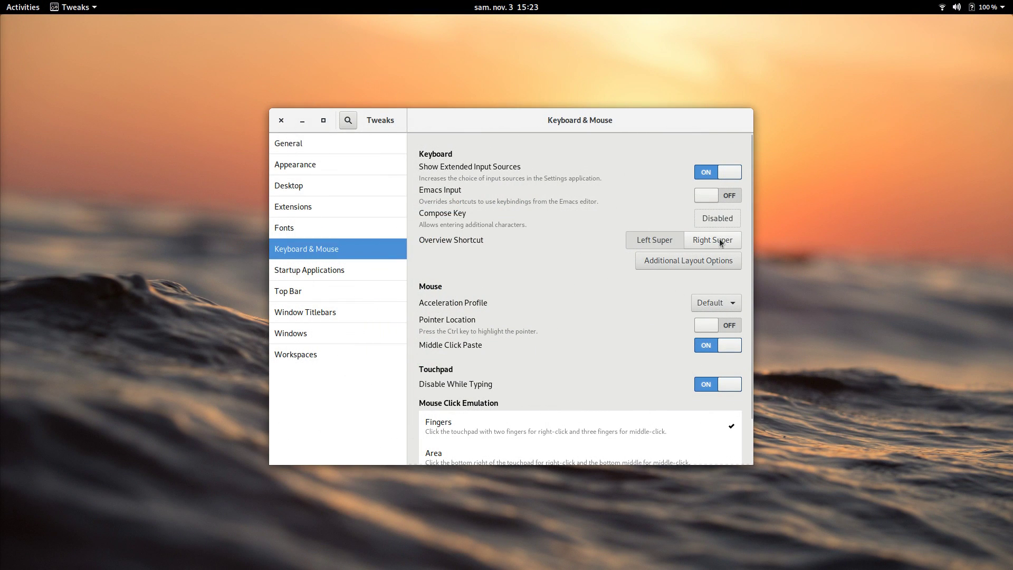
pyautogui.click(720, 238)
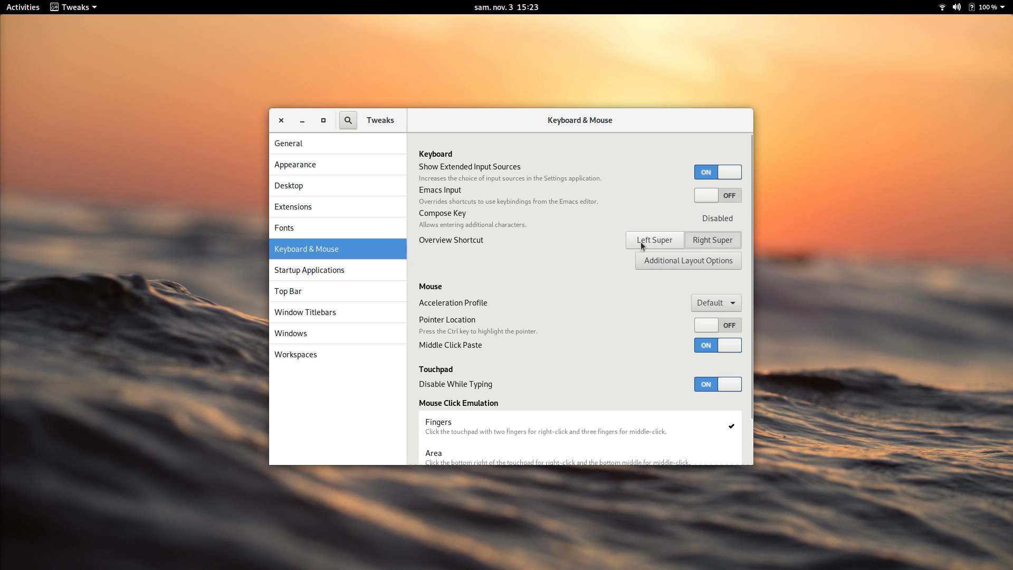
# - Browse the numeric keypad and currency sign sections in Additional Layout Options
pyautogui.click(701, 262)
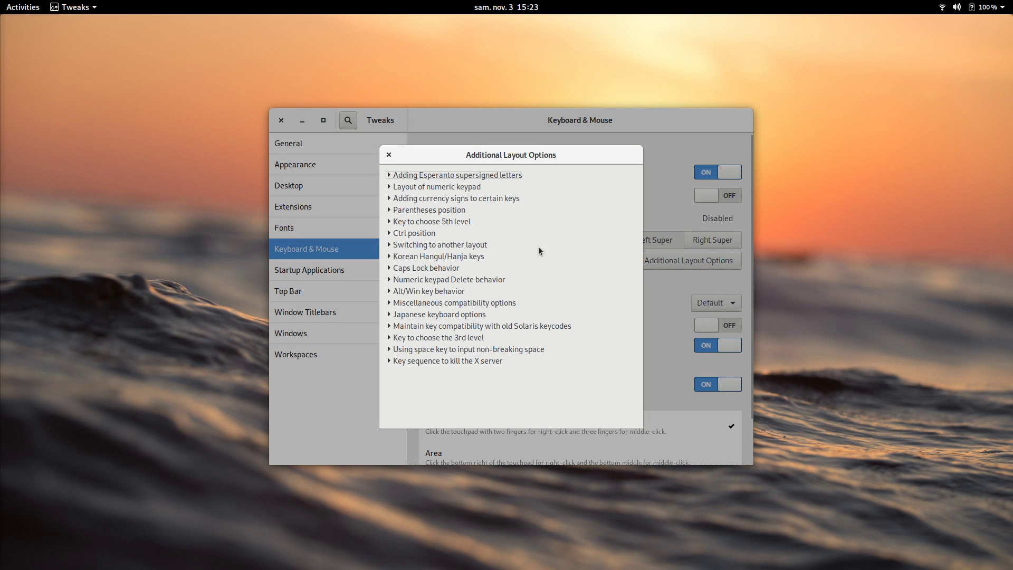
pyautogui.click(389, 186)
pyautogui.click(391, 186)
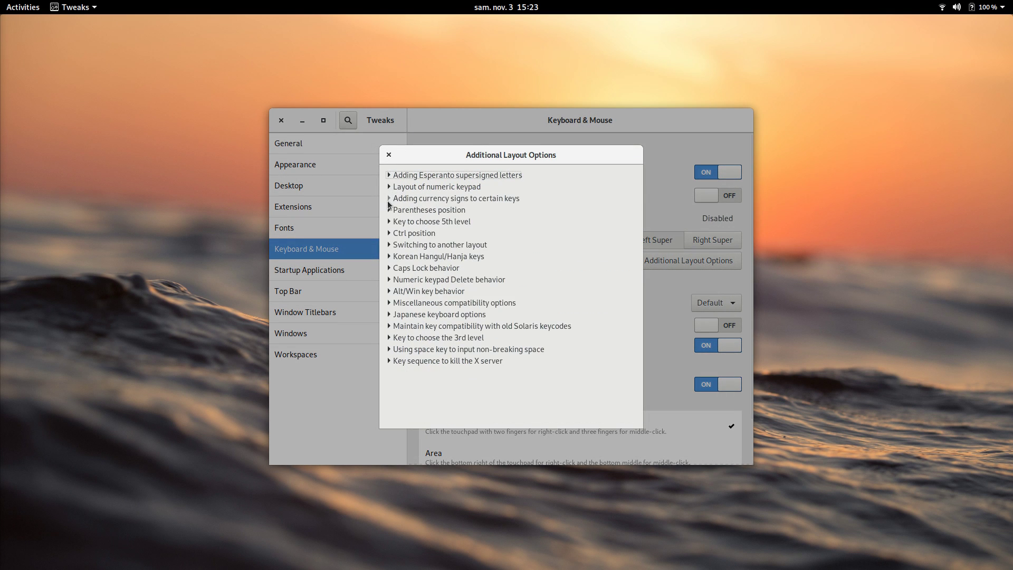
pyautogui.click(388, 199)
pyautogui.click(389, 199)
# - Try the Adaptive, Default and Flat mouse acceleration profiles
pyautogui.click(389, 155)
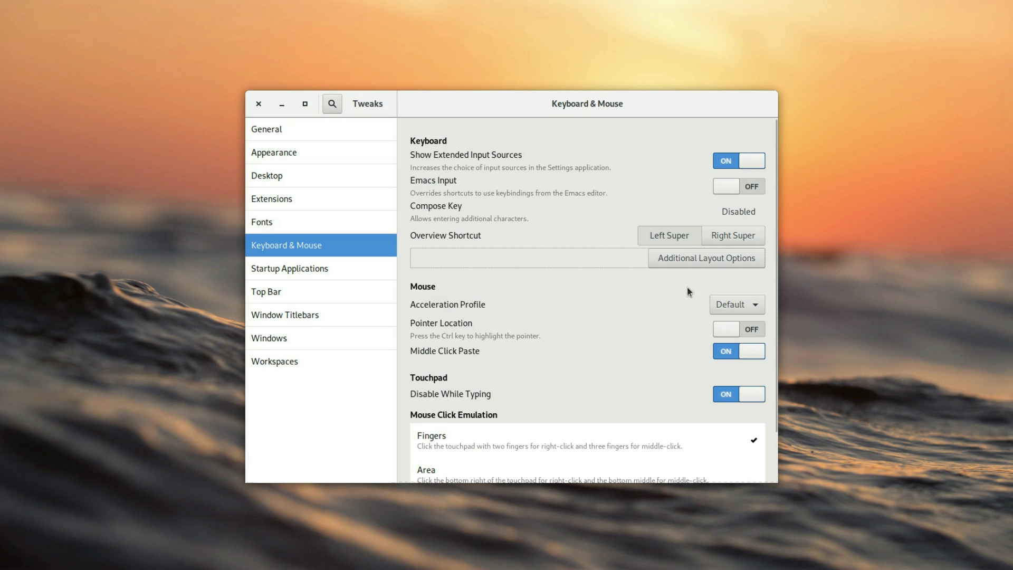
pyautogui.click(742, 310)
pyautogui.click(737, 287)
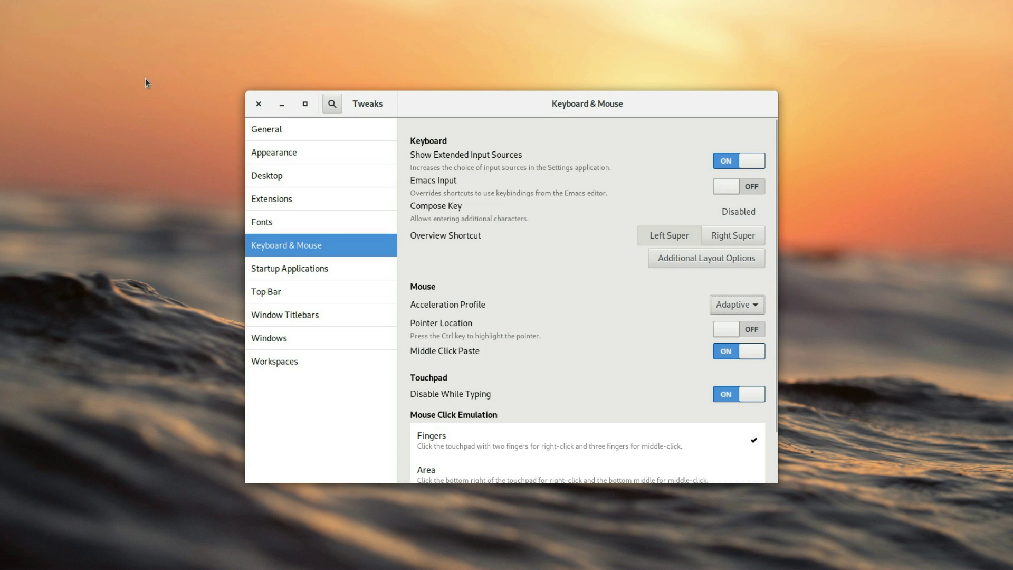
pyautogui.click(727, 309)
pyautogui.click(729, 308)
pyautogui.click(739, 306)
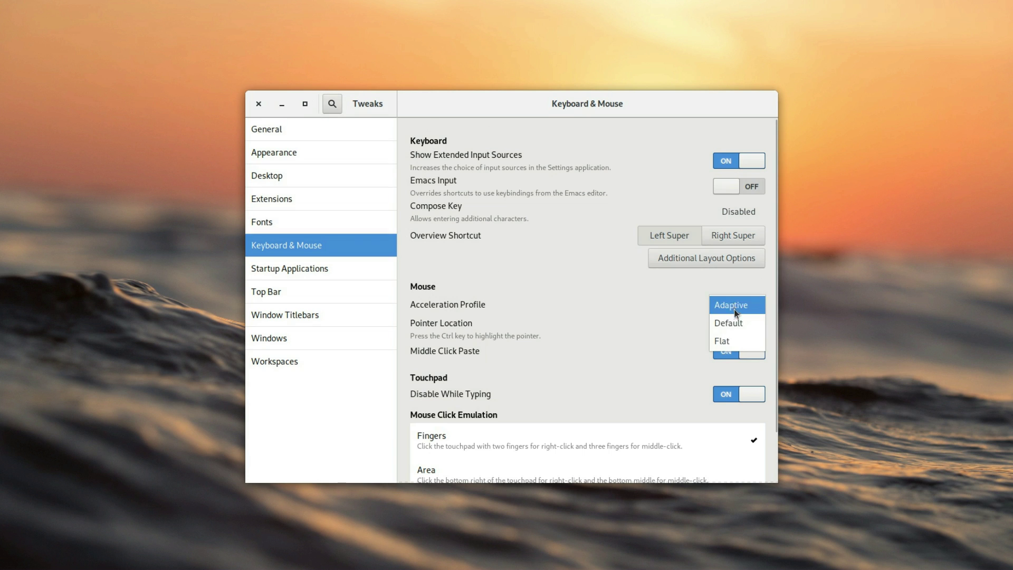
pyautogui.click(735, 321)
pyautogui.click(736, 304)
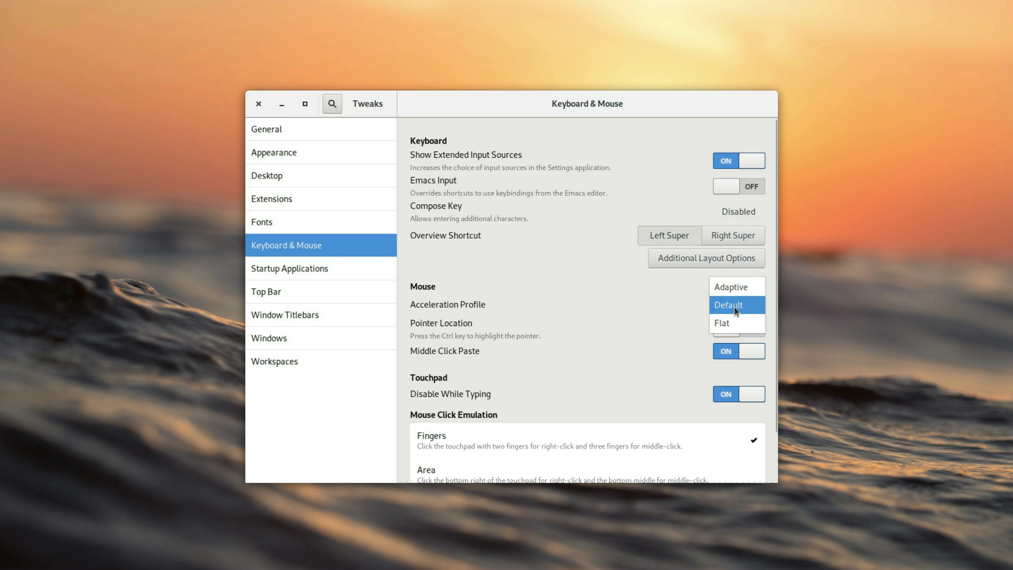
pyautogui.click(731, 321)
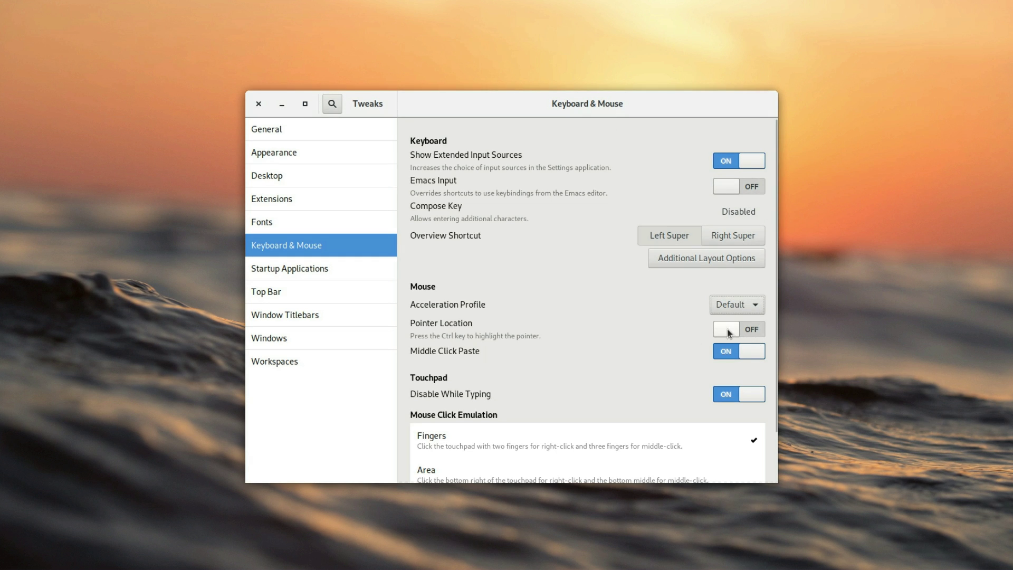
# - Turn on Pointer Location, test it with Ctrl, then turn it back off
pyautogui.click(731, 329)
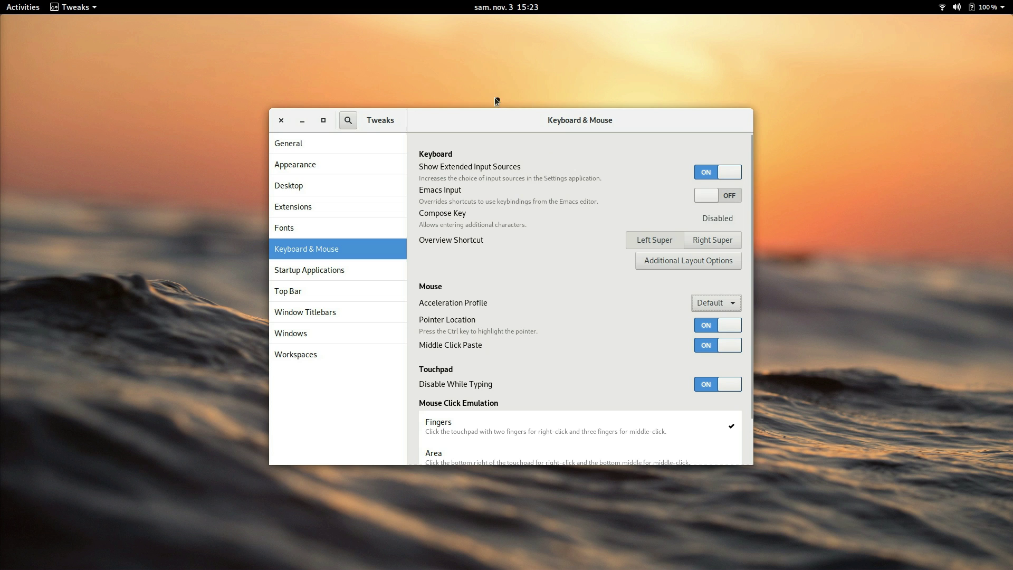
pyautogui.press('ctrl')
pyautogui.press('ctrl')
pyautogui.press('ctrl')
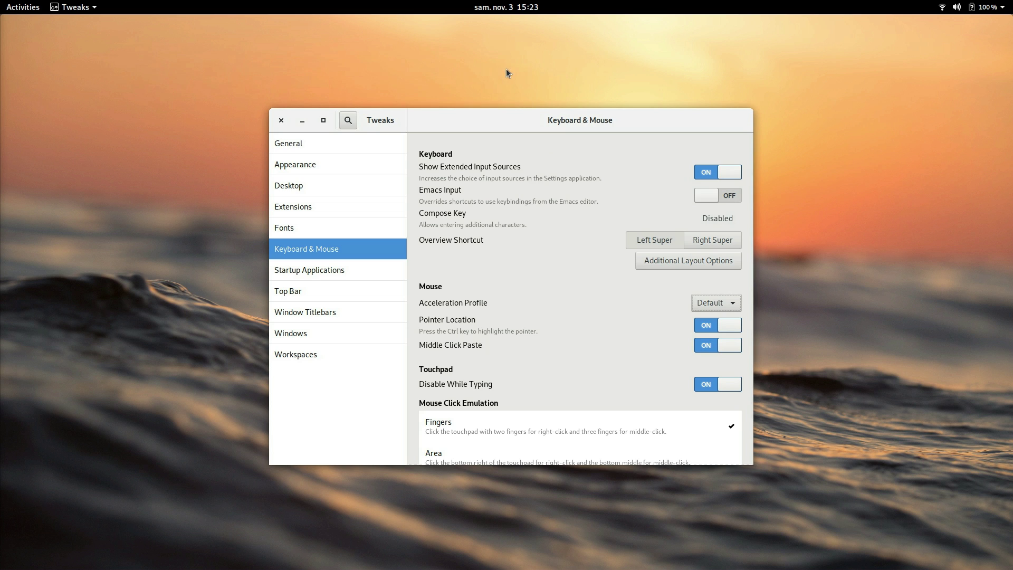
pyautogui.press('ctrl')
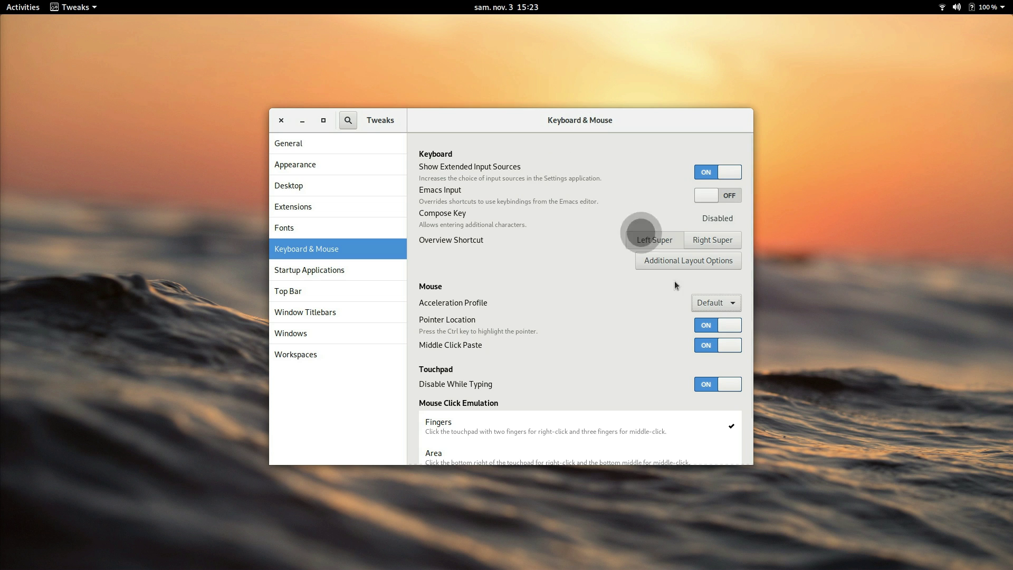
pyautogui.click(718, 327)
# - Keep the touchpad disabled while typing and switch click emulation to Area, testing desktop right-clicks
pyautogui.scroll(-2, 559, 337)
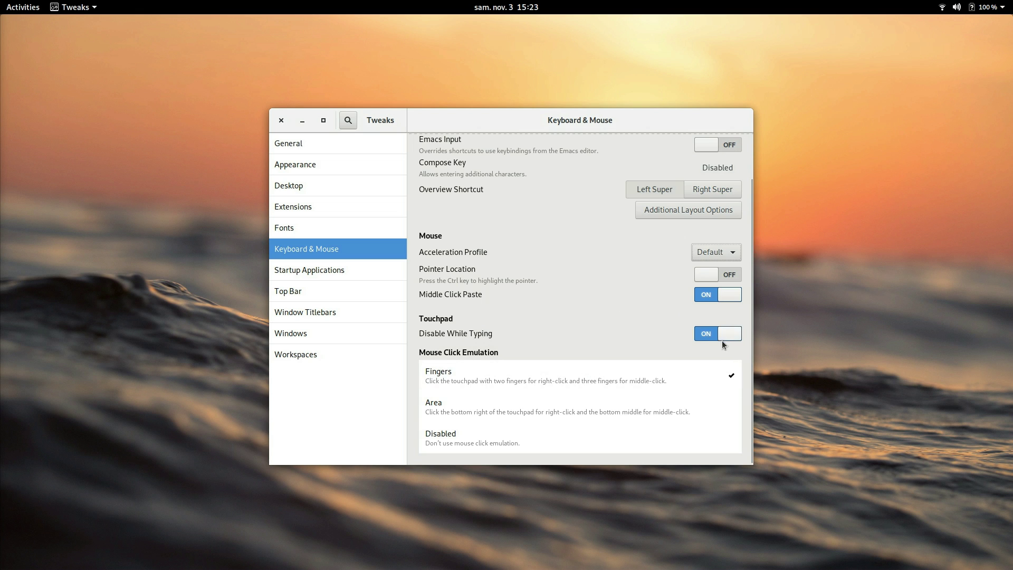
pyautogui.click(707, 334)
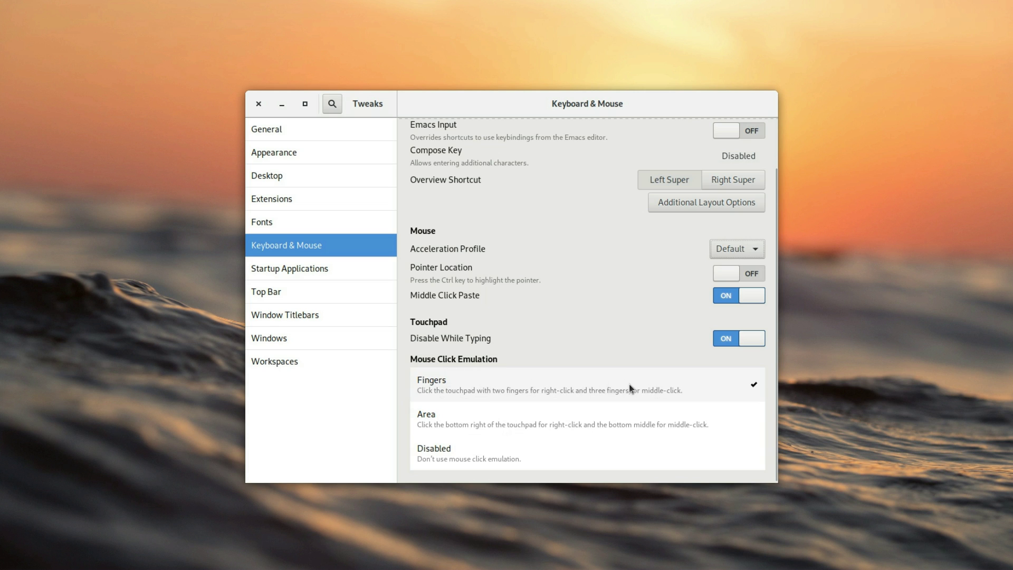
pyautogui.rightClick(820, 339)
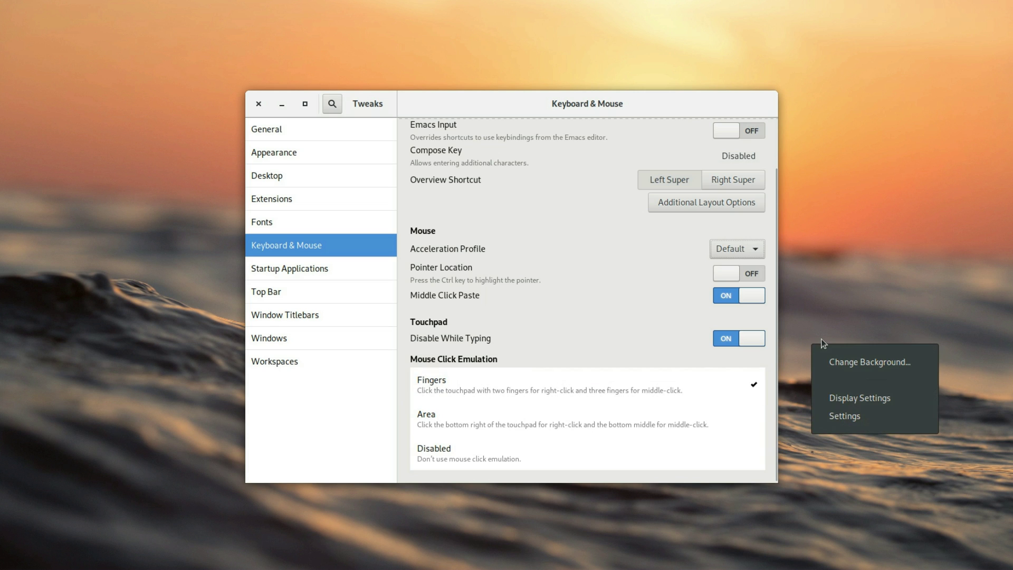
pyautogui.click(791, 340)
pyautogui.click(504, 415)
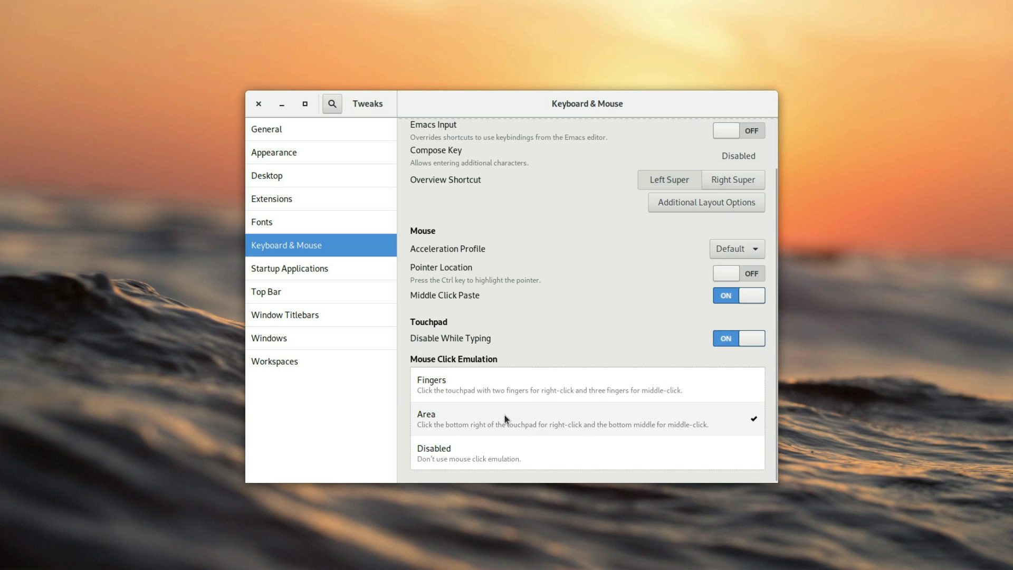
pyautogui.rightClick(839, 129)
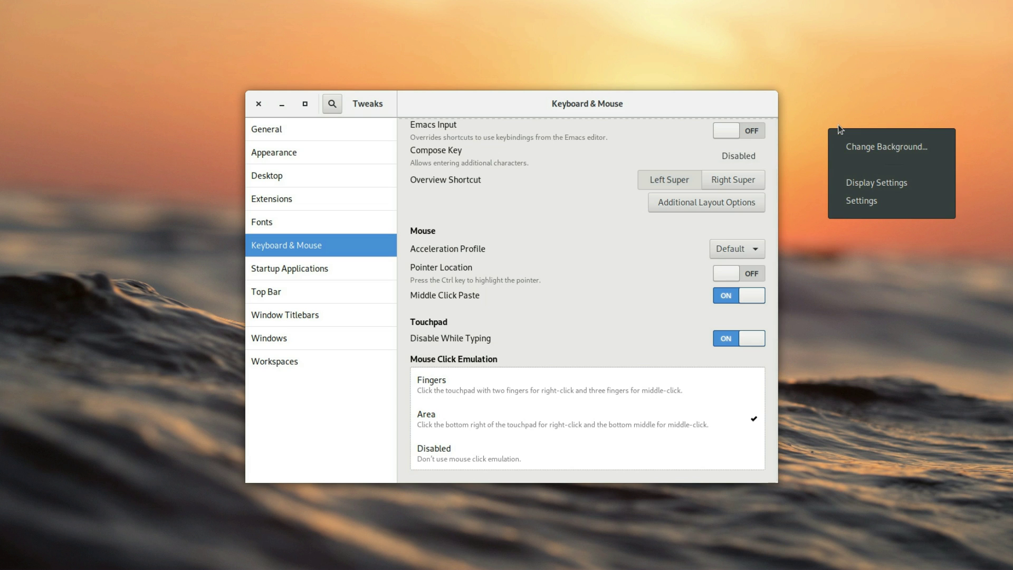
pyautogui.click(839, 129)
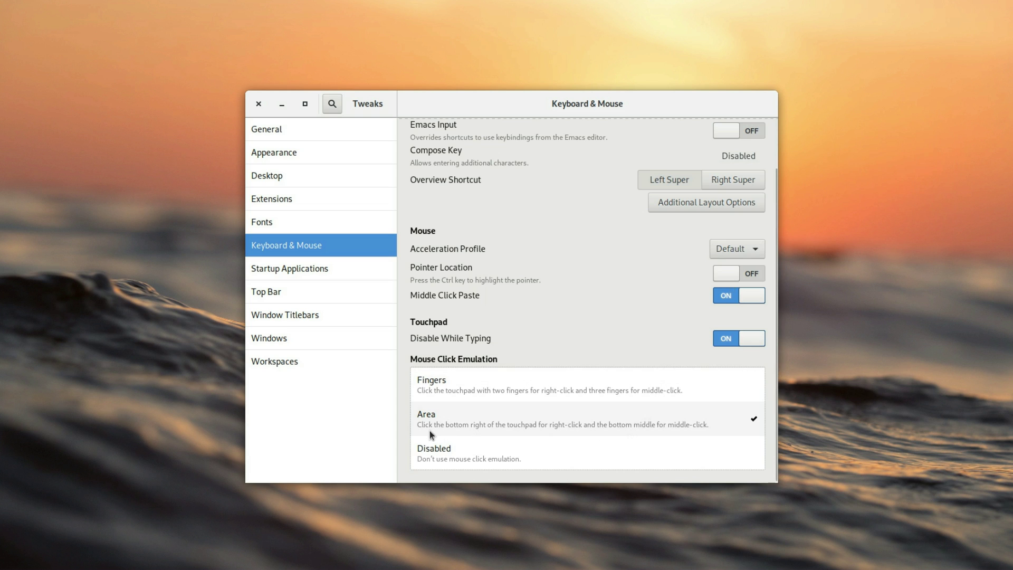
# - Disable mouse click emulation and add Backups to the startup applications
pyautogui.click(463, 453)
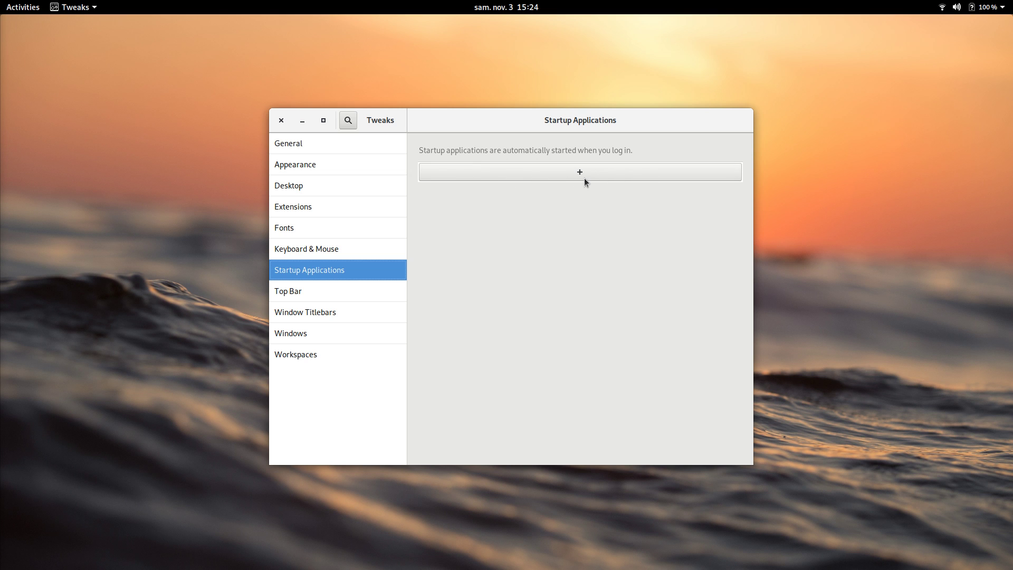
pyautogui.click(562, 176)
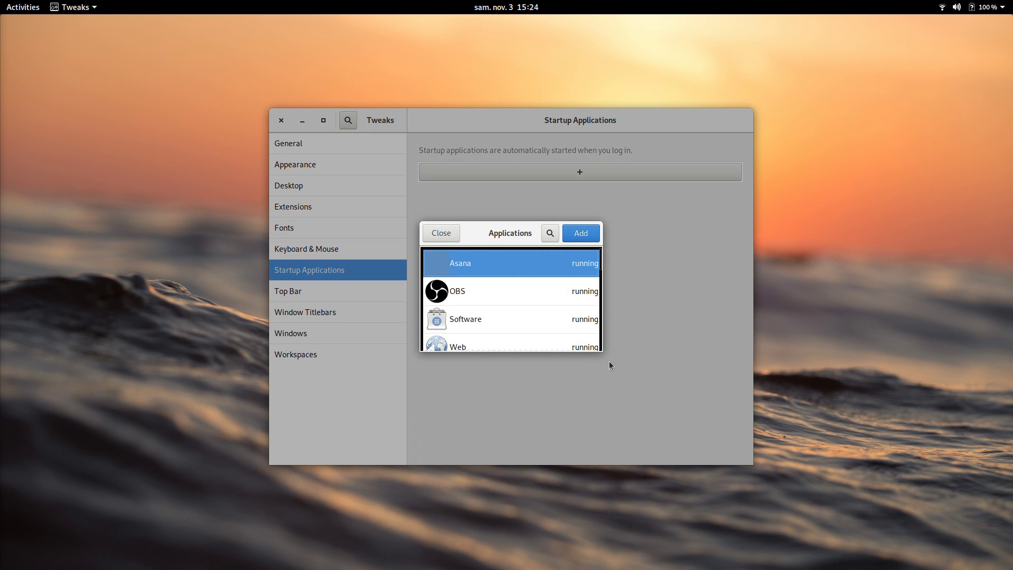
pyautogui.moveTo(602, 352); pyautogui.dragTo(678, 460)
pyautogui.scroll(-5, 461, 287)
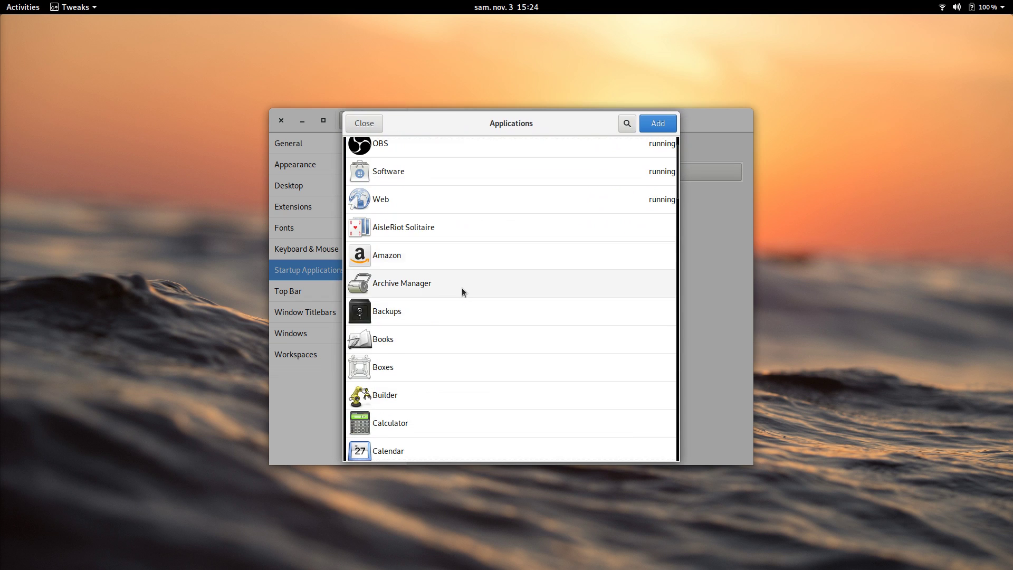
pyautogui.click(398, 240)
pyautogui.click(658, 123)
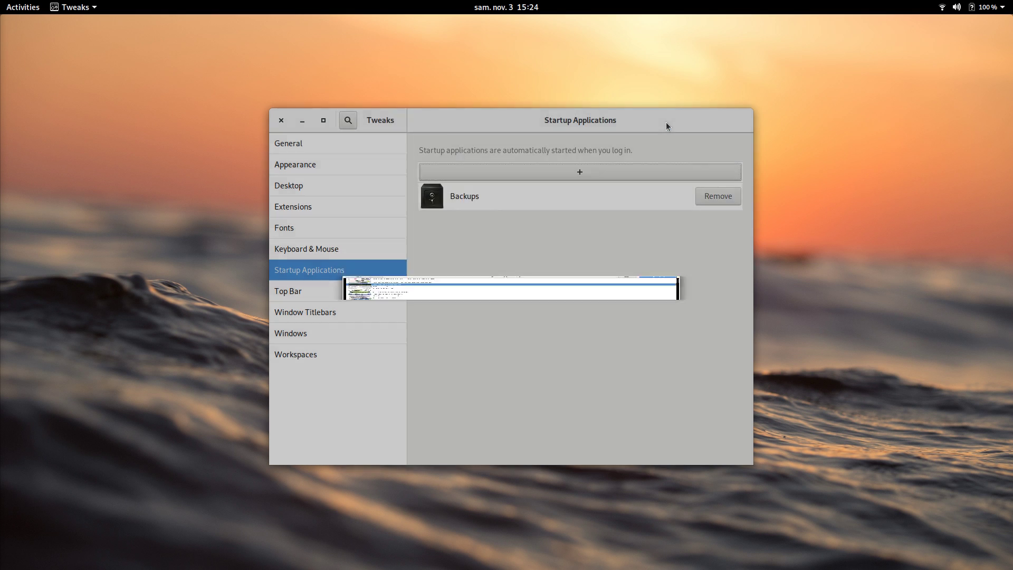
# - Revisit the application chooser, then turn on battery percentage and hide the application menu in the top bar
pyautogui.click(573, 173)
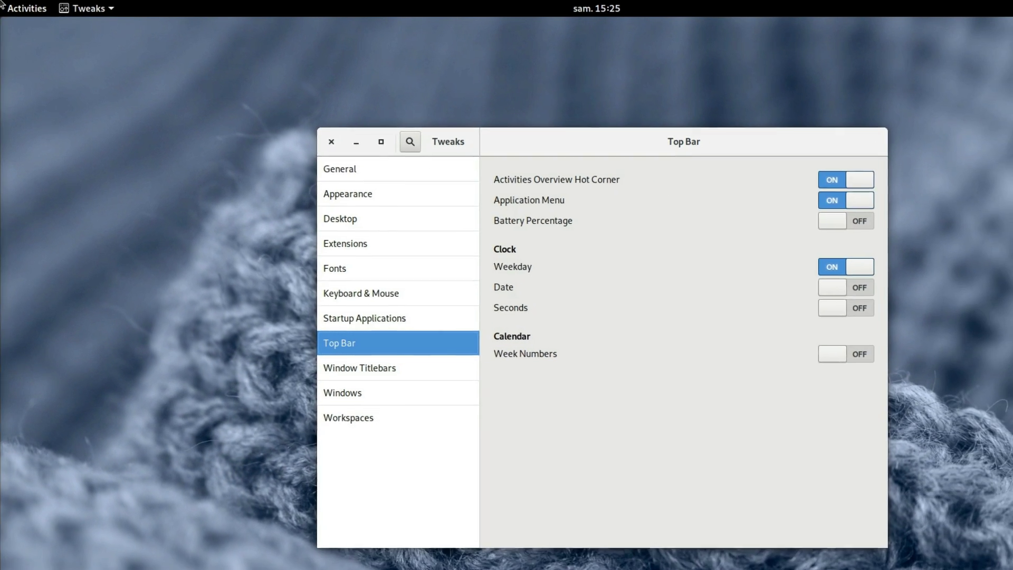
pyautogui.moveTo(1, 1)
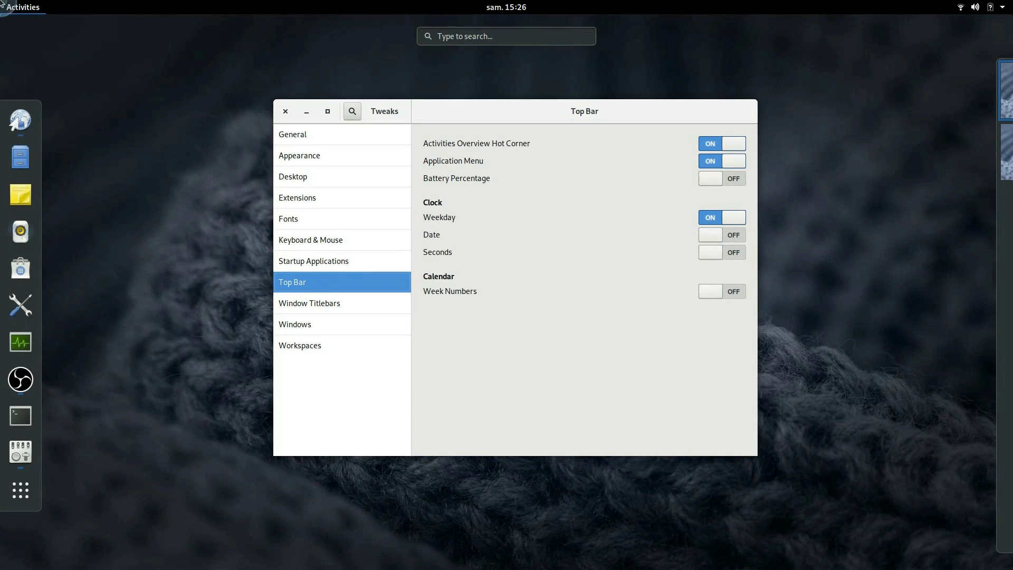
pyautogui.click(323, 103)
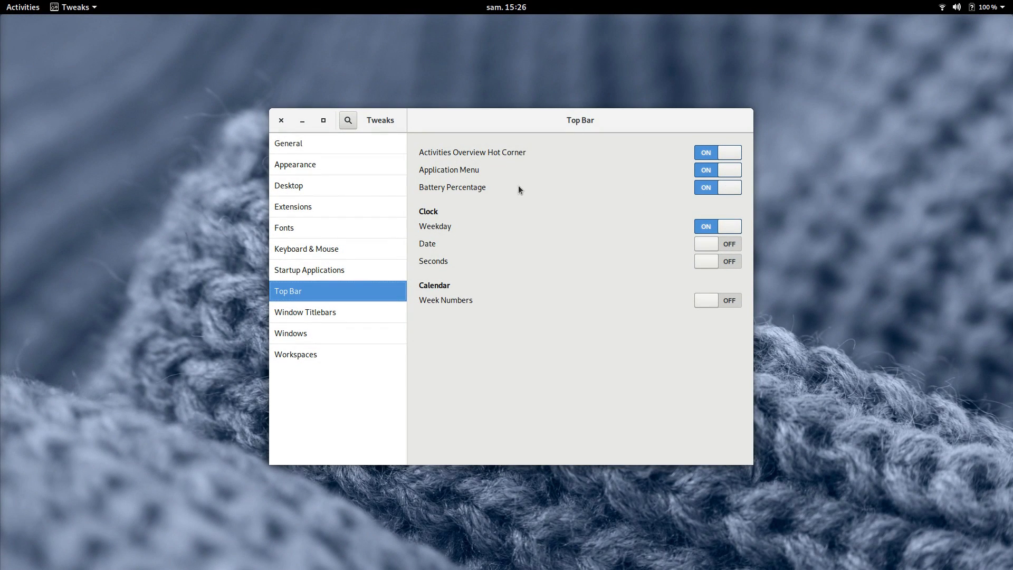
pyautogui.click(91, 9)
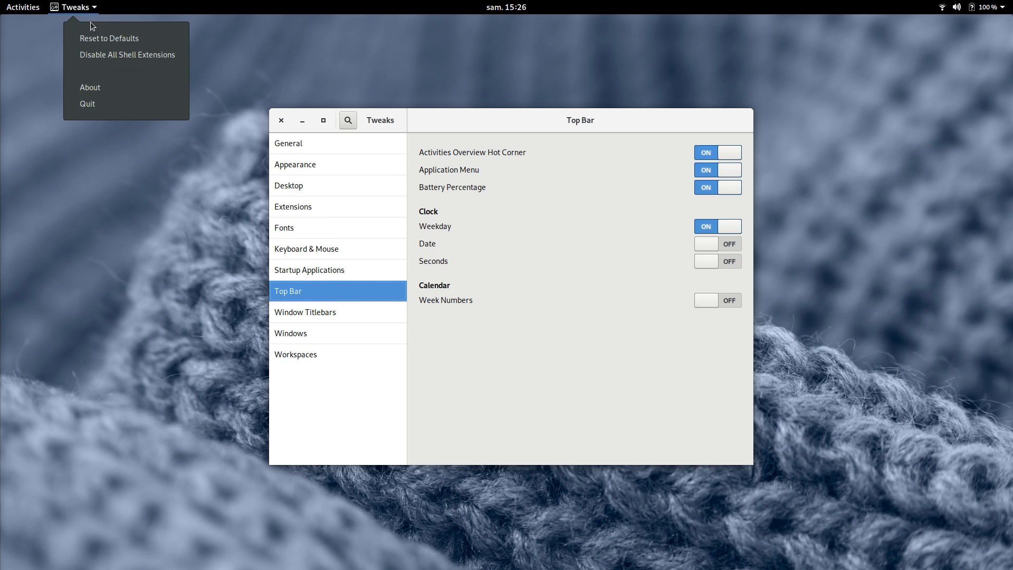
pyautogui.click(219, 66)
pyautogui.click(712, 170)
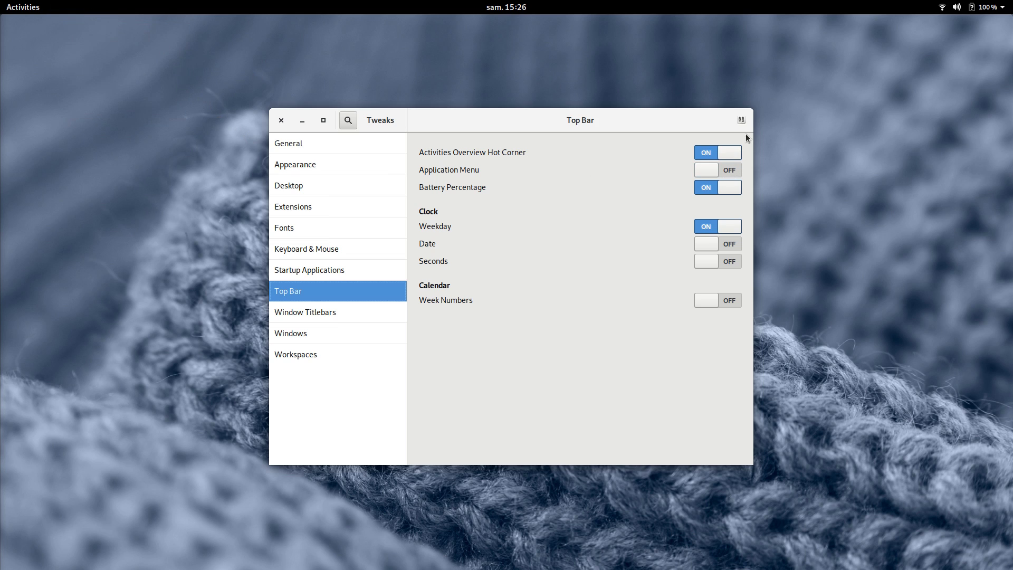
pyautogui.click(743, 121)
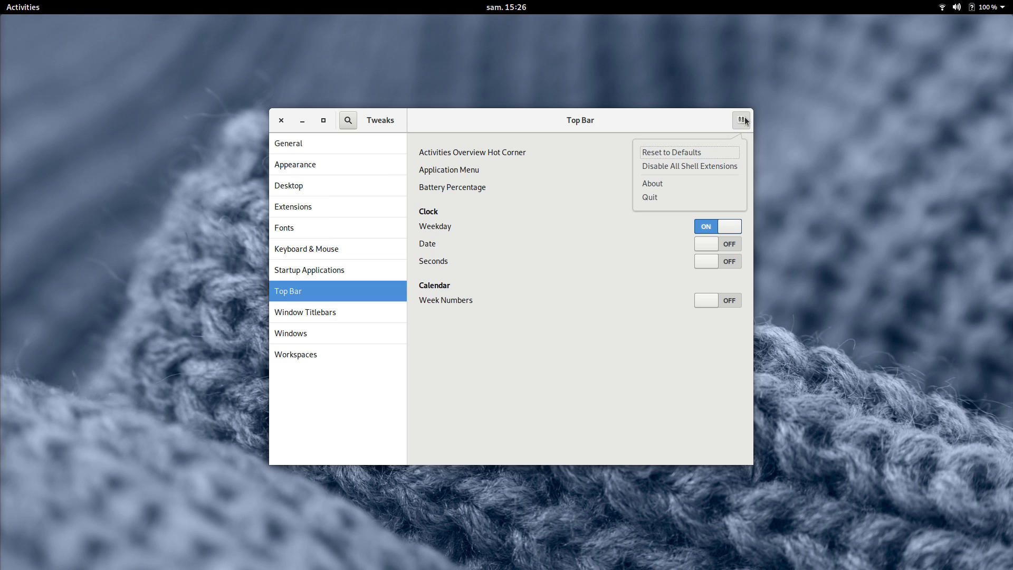
pyautogui.click(702, 166)
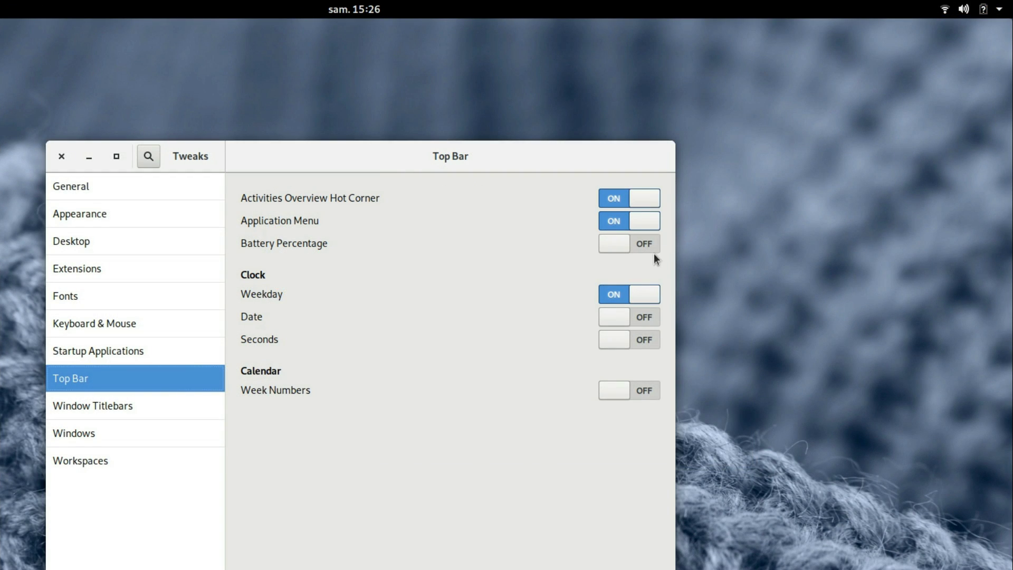
pyautogui.click(621, 245)
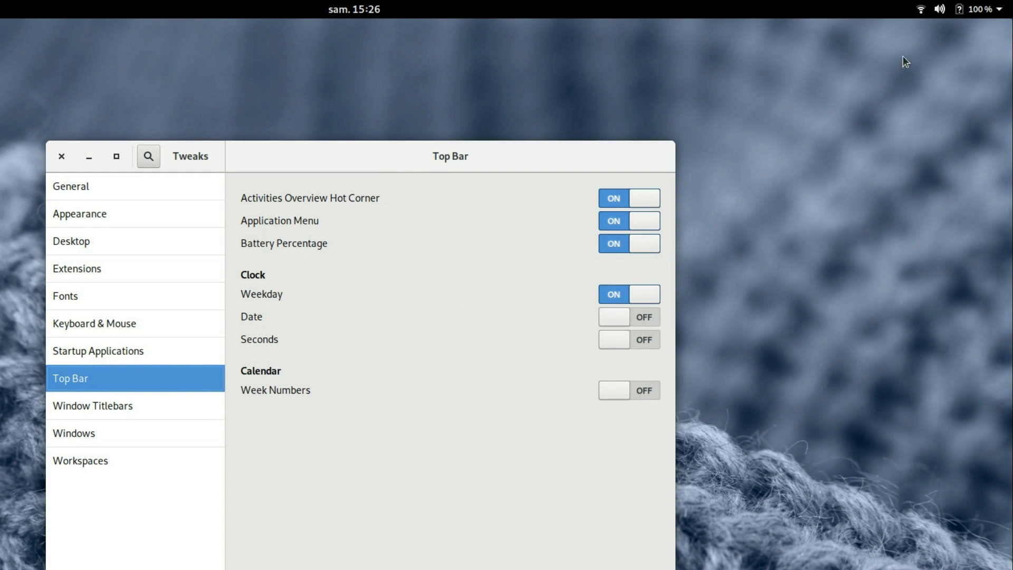
# - Show the date in the top-bar clock, toggling seconds on and off
pyautogui.click(978, 11)
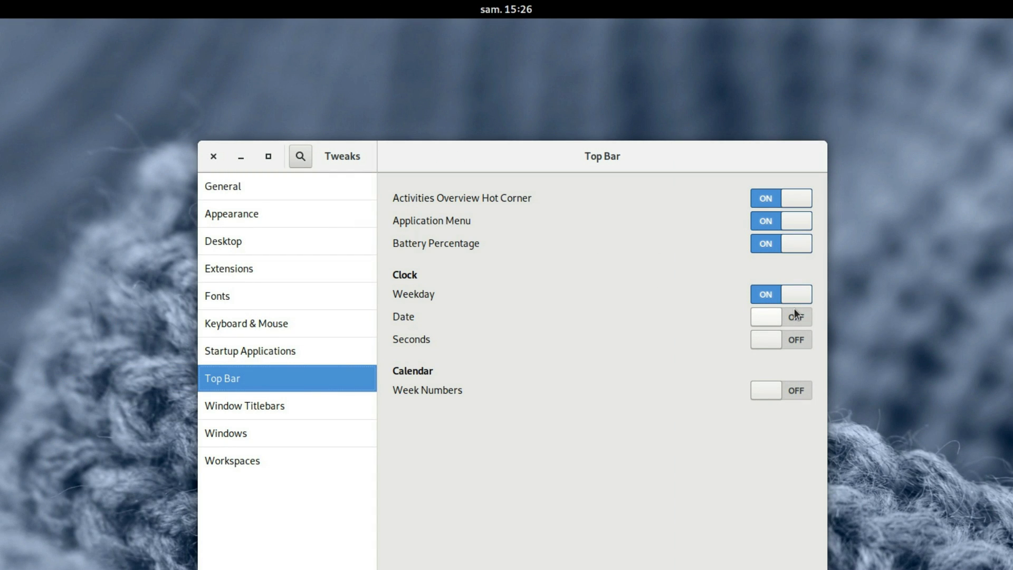
pyautogui.click(793, 308)
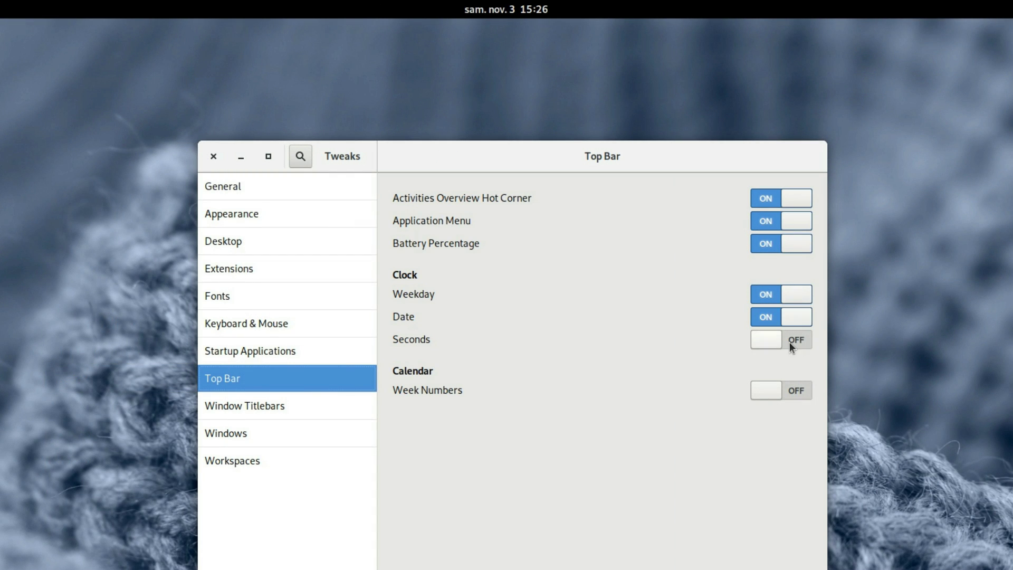
pyautogui.click(790, 344)
pyautogui.click(786, 341)
pyautogui.click(780, 338)
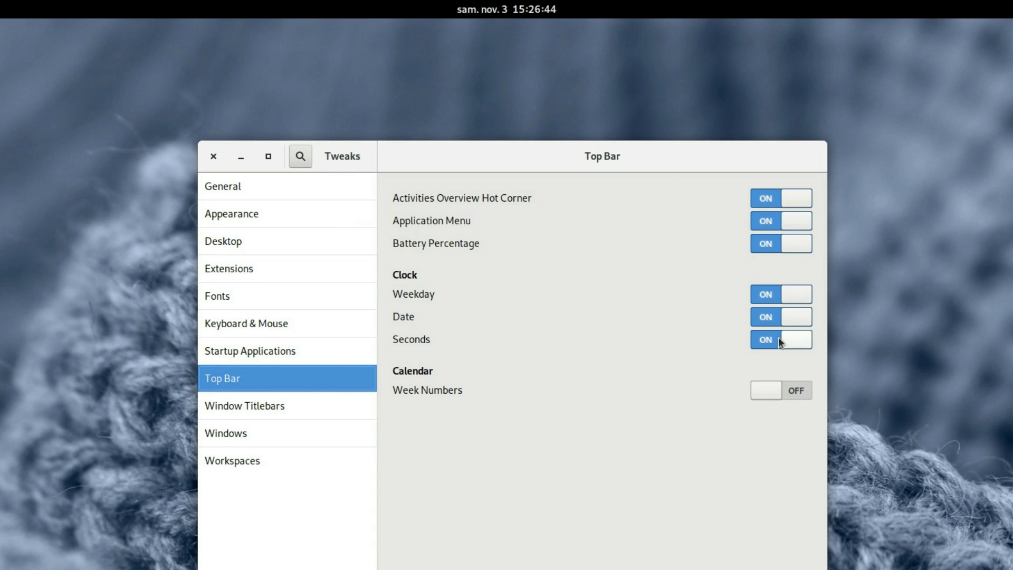
pyautogui.click(788, 338)
# - Turn on calendar week numbers, check the calendar, then switch them off again
pyautogui.click(761, 390)
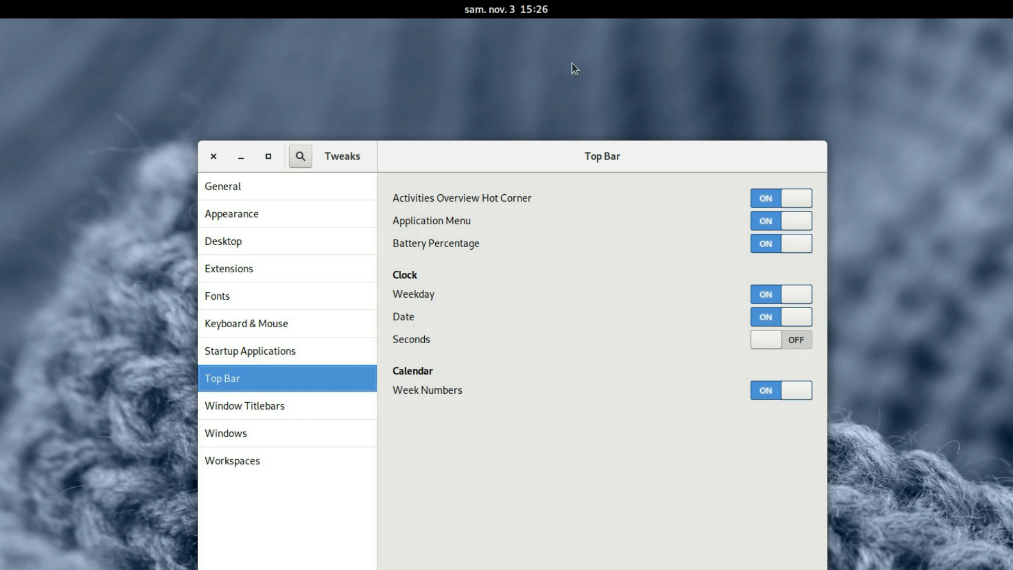
pyautogui.click(527, 10)
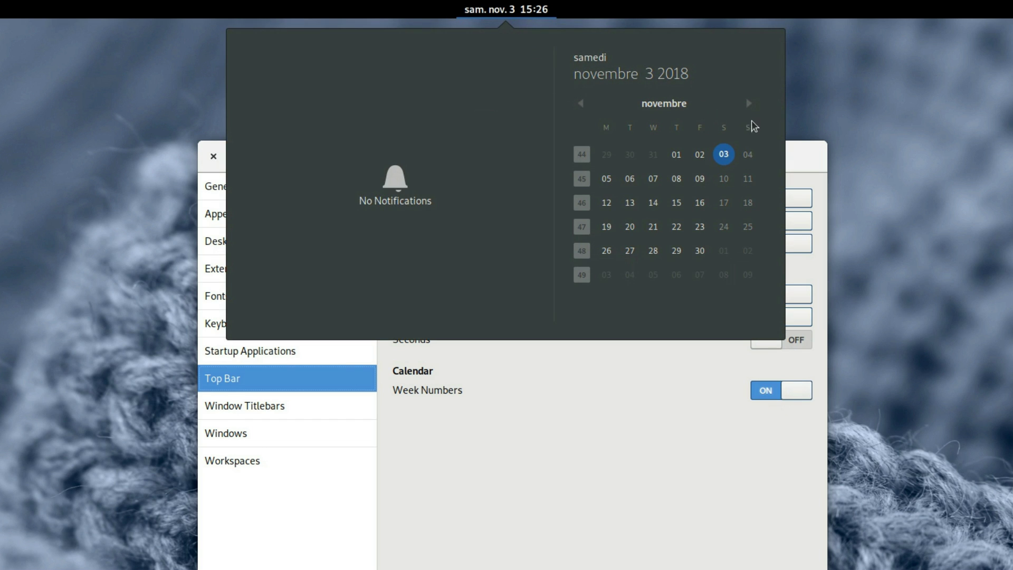
pyautogui.click(791, 401)
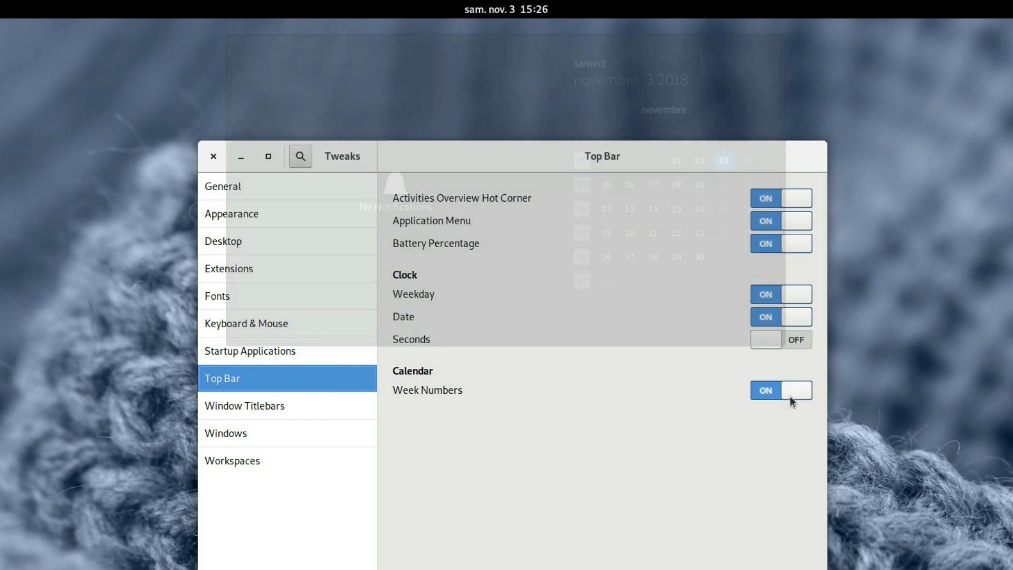
pyautogui.click(791, 401)
pyautogui.click(532, 9)
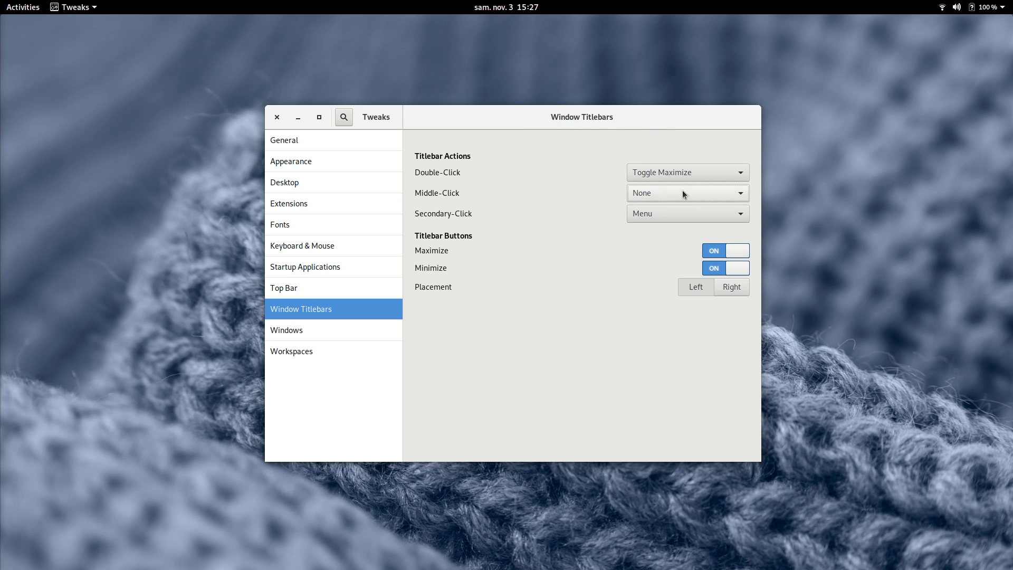
# - Test double-click maximize on the Tweaks titlebar and review the titlebar click action choices
pyautogui.doubleClick(562, 117)
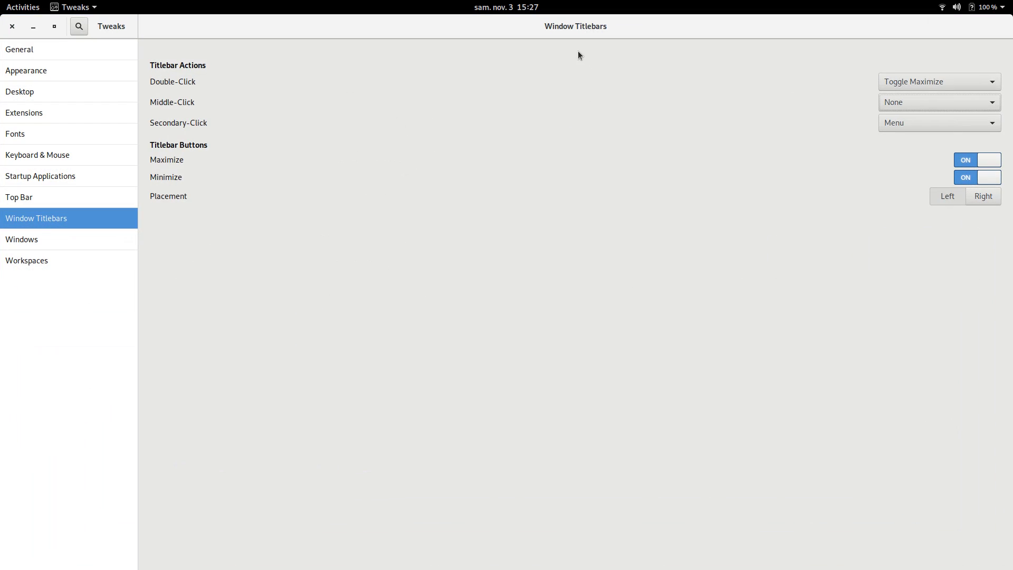
pyautogui.doubleClick(562, 31)
pyautogui.click(666, 173)
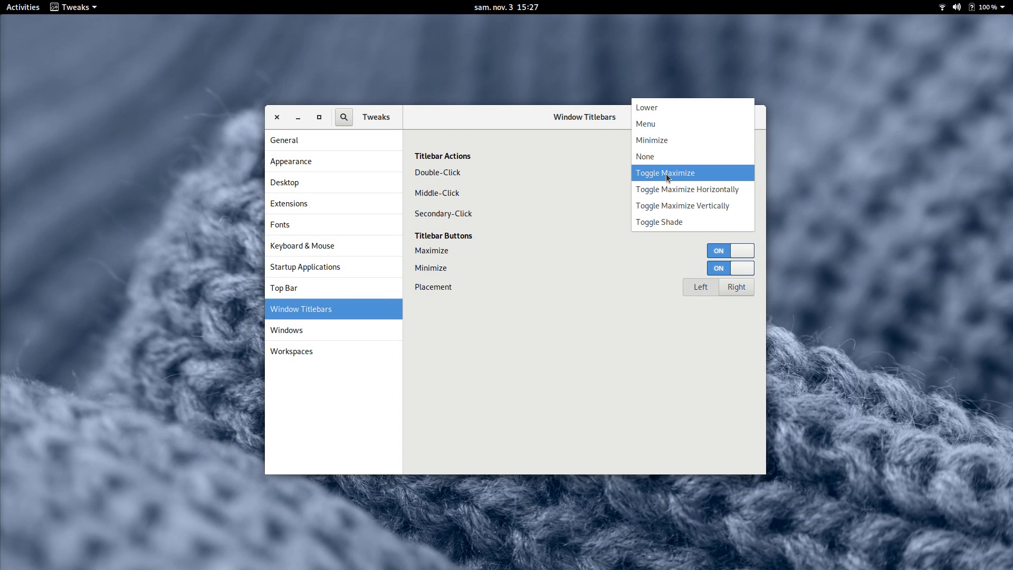
pyautogui.click(506, 259)
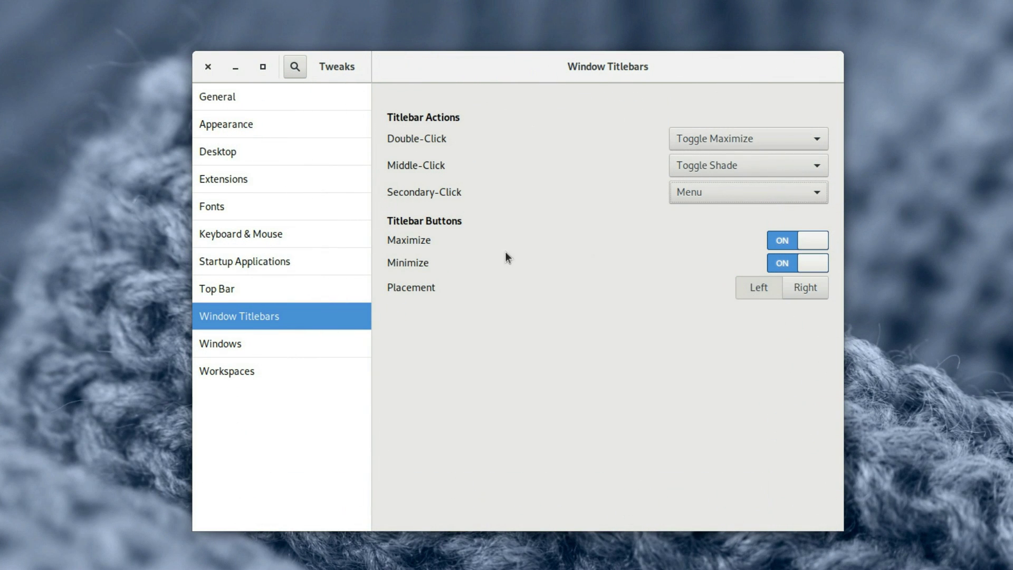
# - Toggle the Maximize and Minimize buttons off and back on, then try Right and Left placement
pyautogui.click(812, 243)
pyautogui.click(811, 268)
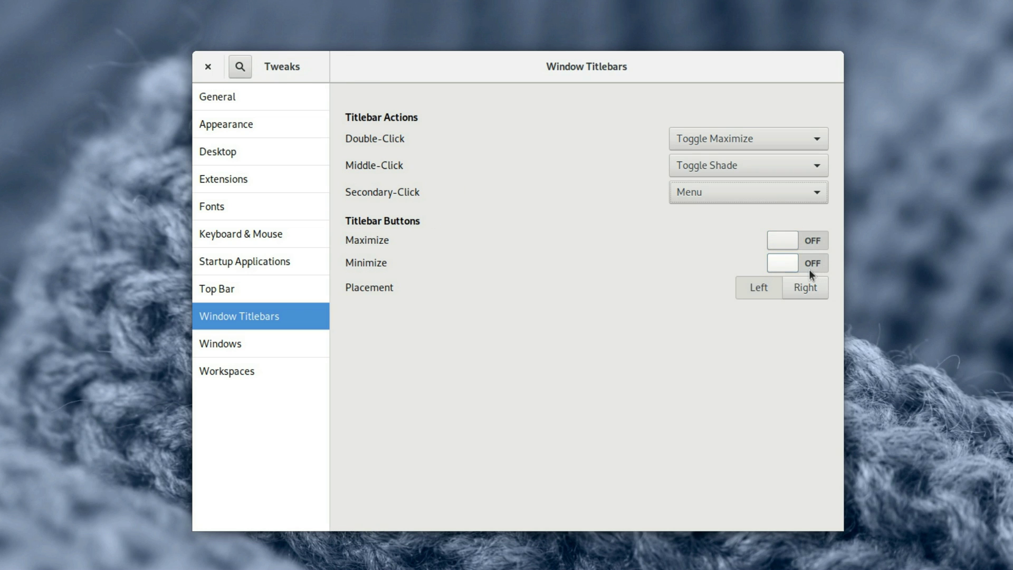
pyautogui.click(779, 240)
pyautogui.click(784, 267)
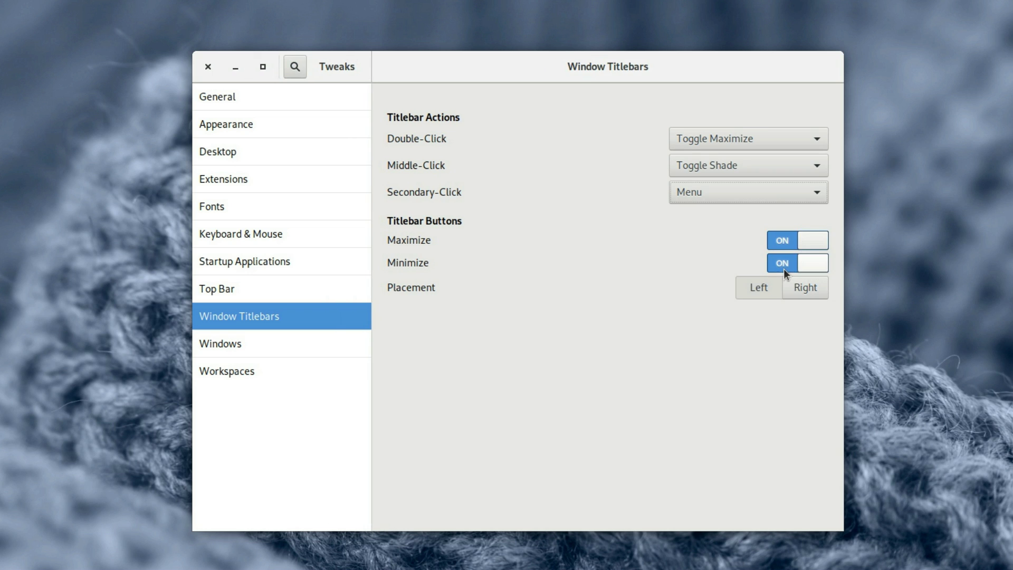
pyautogui.click(799, 288)
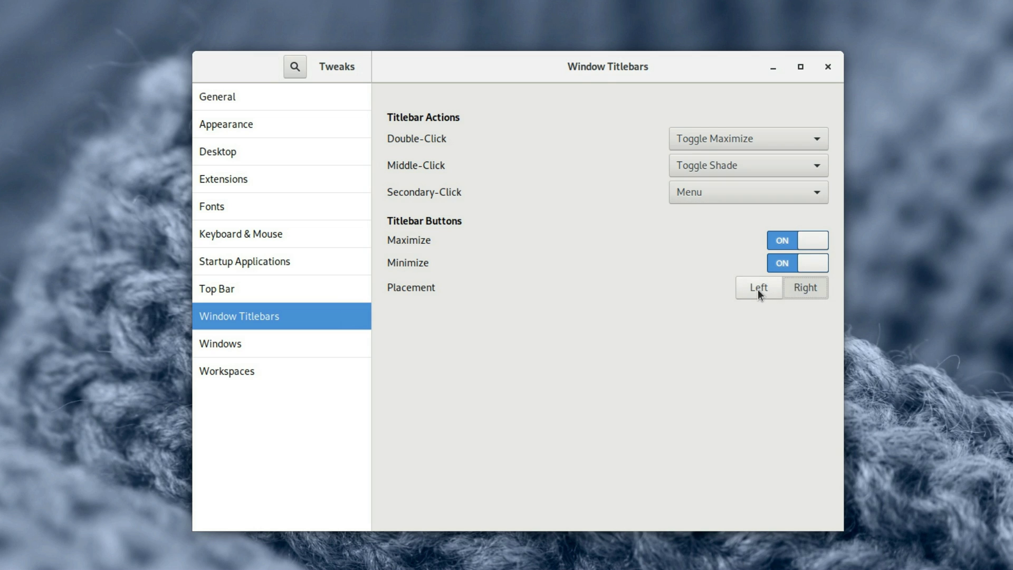
pyautogui.click(758, 288)
# - Put window buttons on the right, detach modal dialogs, and test with Files' New Folder dialog
pyautogui.click(801, 288)
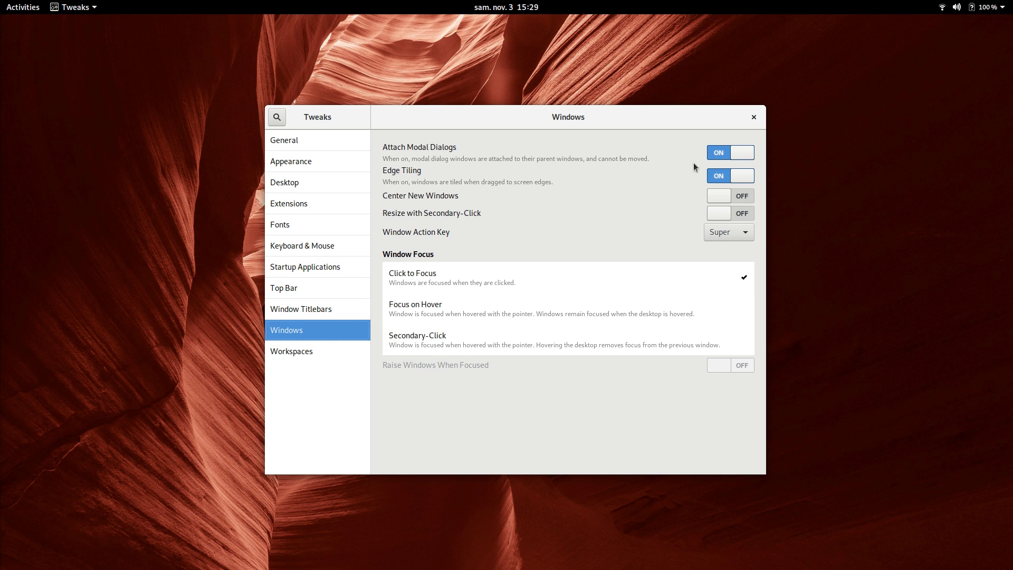
pyautogui.click(741, 155)
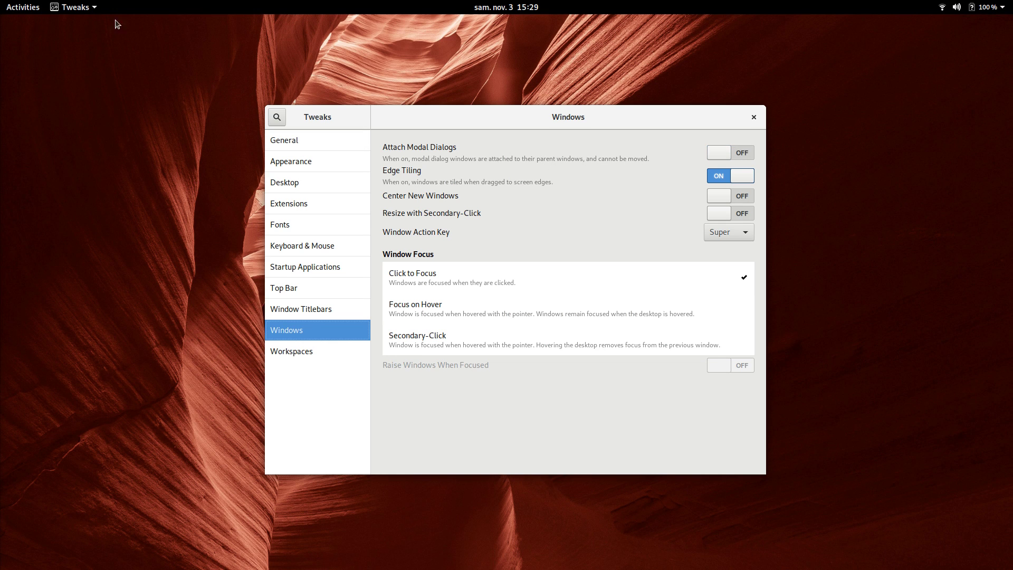
pyautogui.click(33, 10)
pyautogui.click(21, 154)
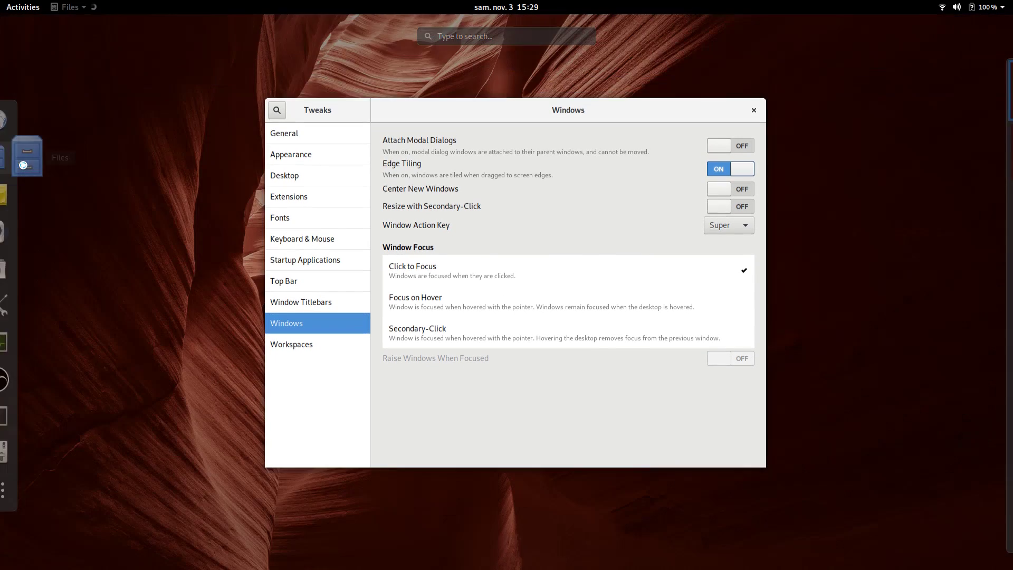
pyautogui.rightClick(649, 370)
pyautogui.click(665, 378)
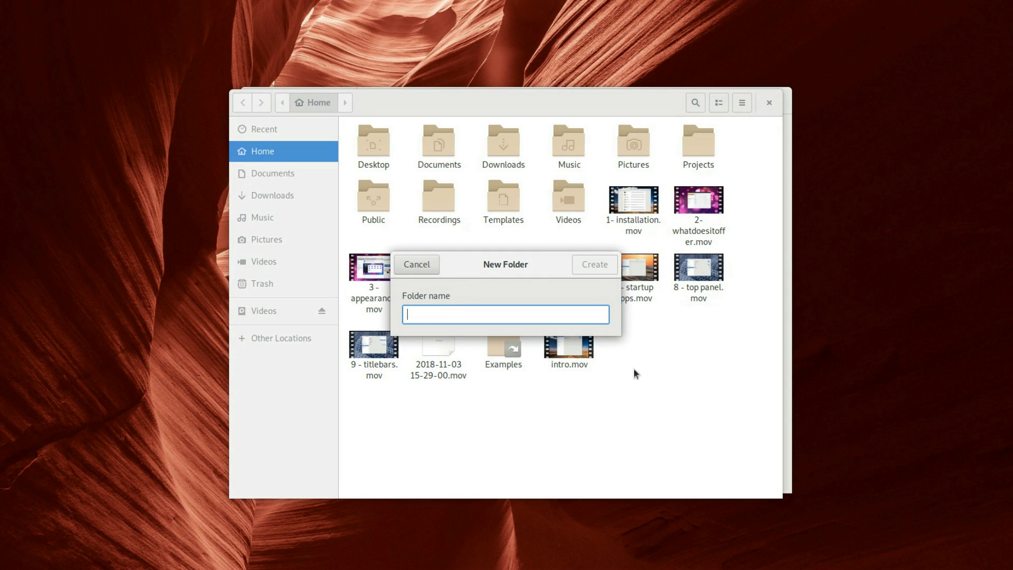
pyautogui.moveTo(512, 278); pyautogui.dragTo(538, 236)
pyautogui.click(450, 235)
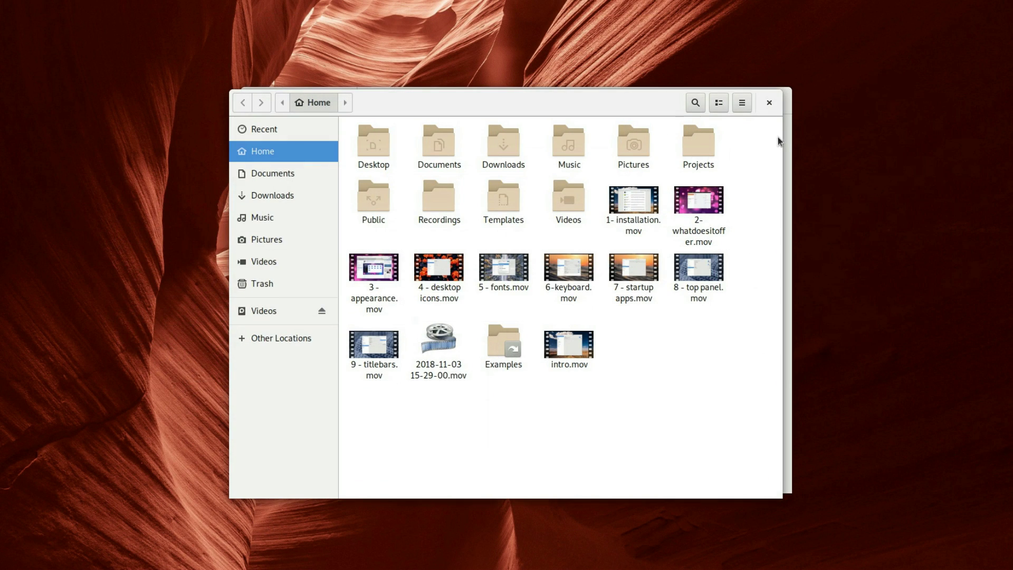
# - Reattach modal dialogs and confirm the New Folder dialog moves with the Files window
pyautogui.click(788, 139)
pyautogui.click(740, 139)
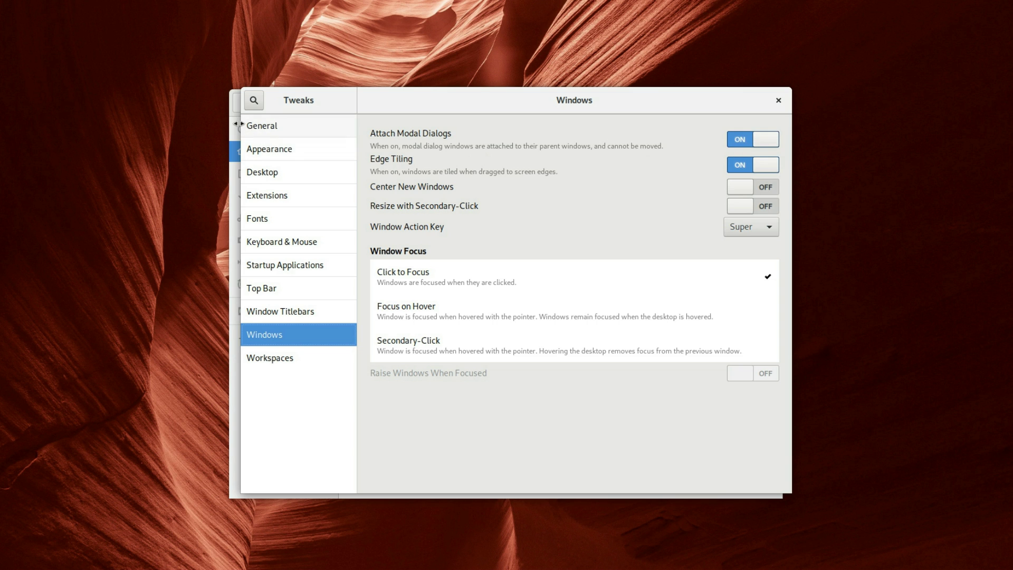
pyautogui.click(227, 157)
pyautogui.rightClick(731, 148)
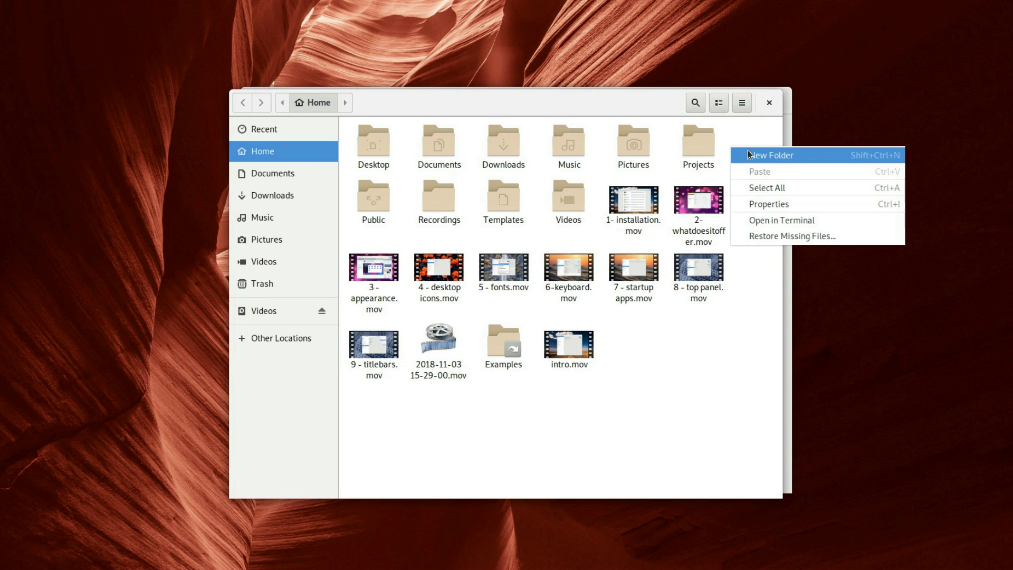
pyautogui.click(794, 155)
pyautogui.moveTo(493, 262); pyautogui.dragTo(462, 211)
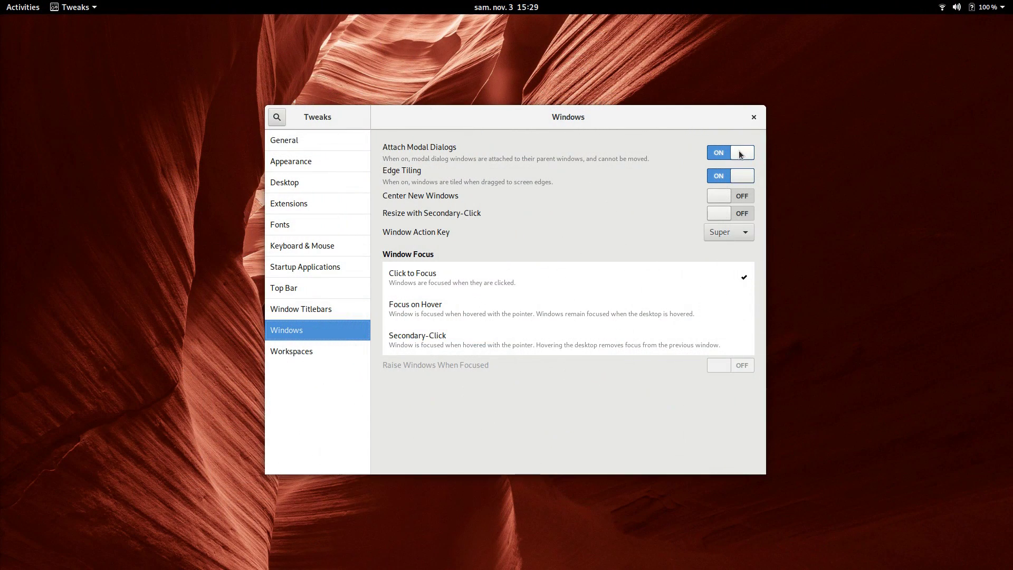
# - Test edge tiling on the Tweaks window, turn Edge Tiling off, and push the window past the right edge
pyautogui.moveTo(632, 146); pyautogui.dragTo(1005, 143)
pyautogui.doubleClick(822, 42)
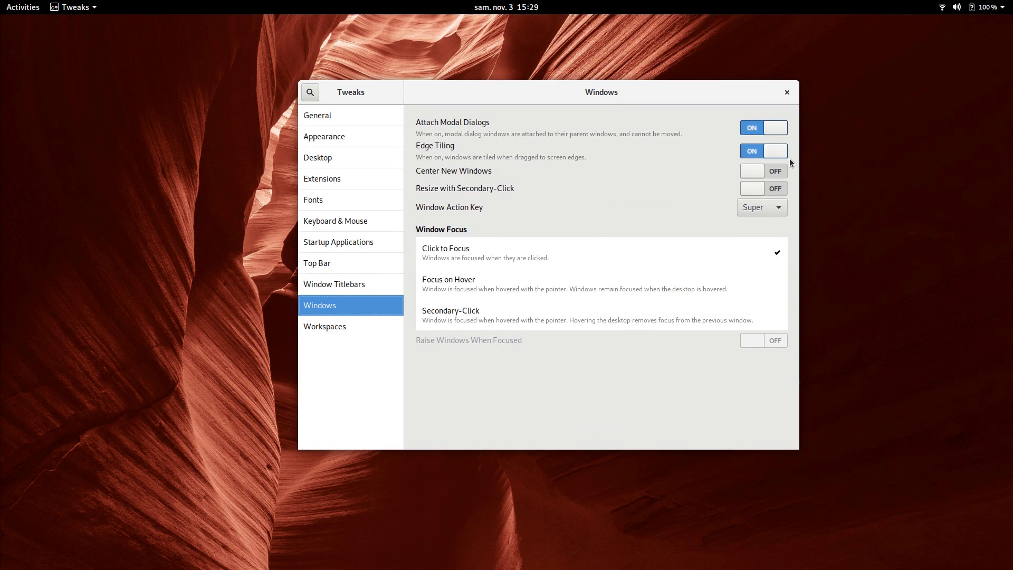
pyautogui.click(776, 151)
pyautogui.moveTo(570, 92); pyautogui.dragTo(621, 149)
# - Turn on Center New Windows and Resize with Secondary-Click, checking with Files, then shrink the Tweaks window
pyautogui.click(695, 213)
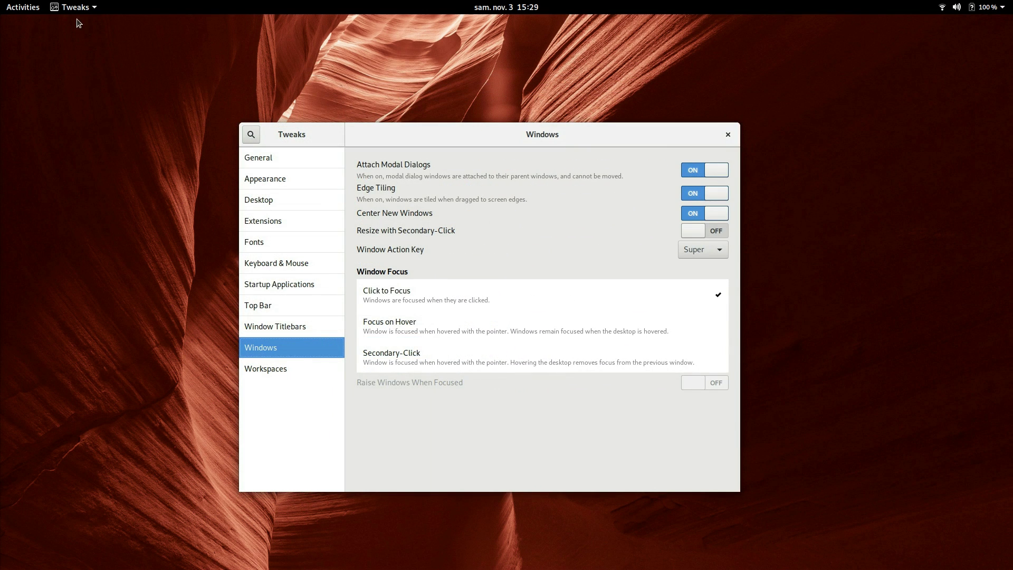
pyautogui.moveTo(1, 1)
pyautogui.click(21, 153)
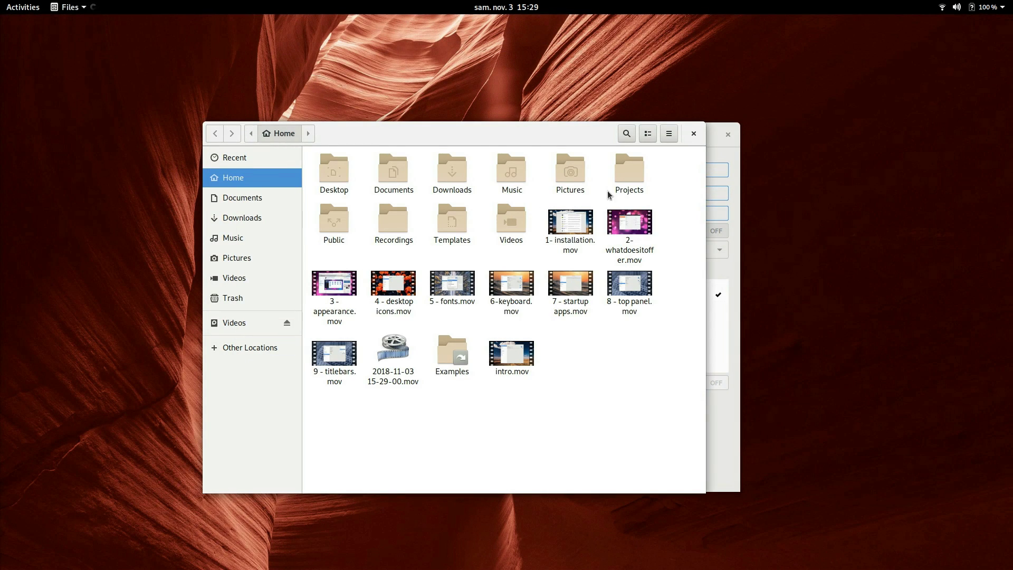
pyautogui.click(694, 134)
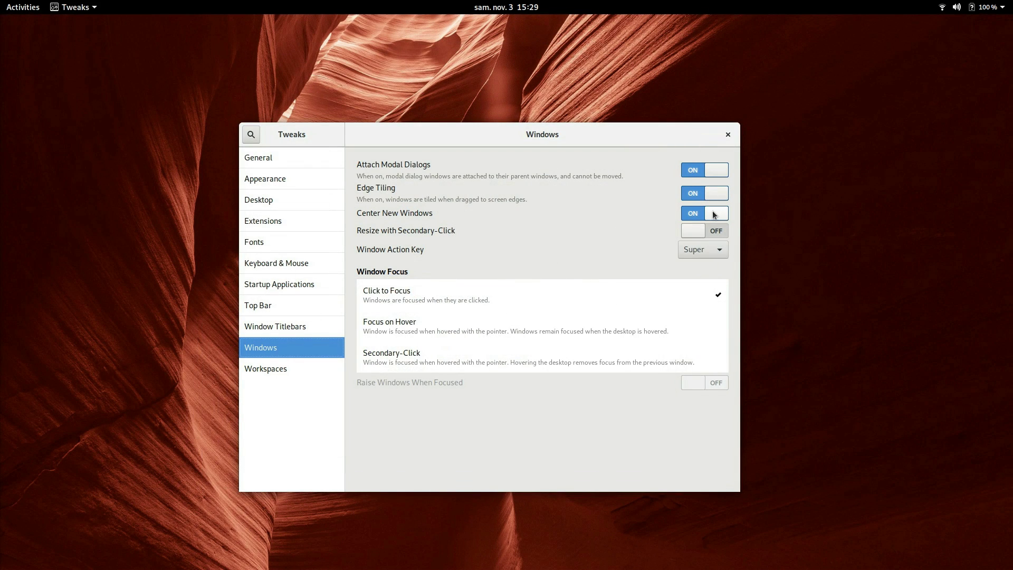
pyautogui.click(694, 233)
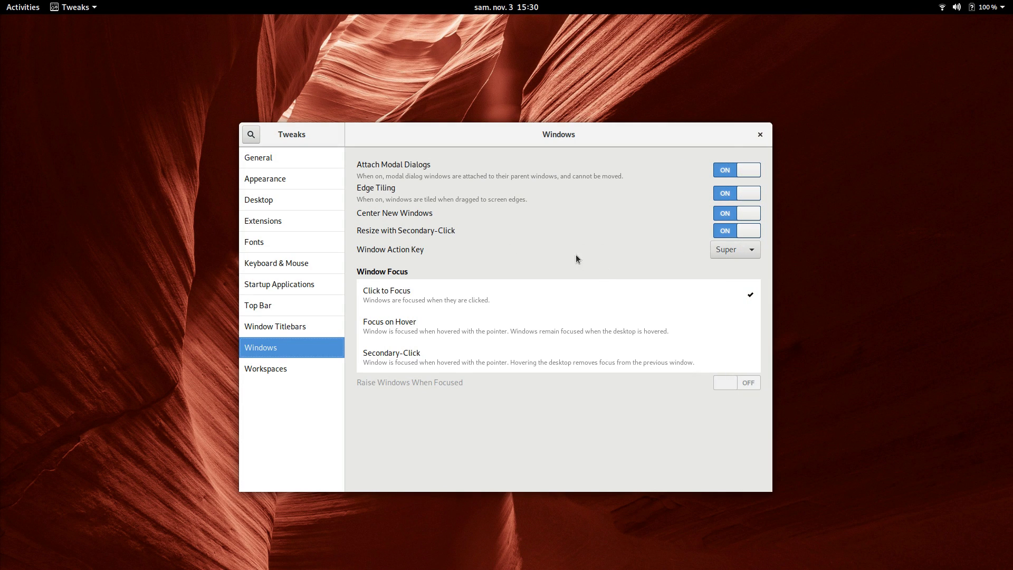
pyautogui.moveTo(740, 460); pyautogui.dragTo(678, 421)
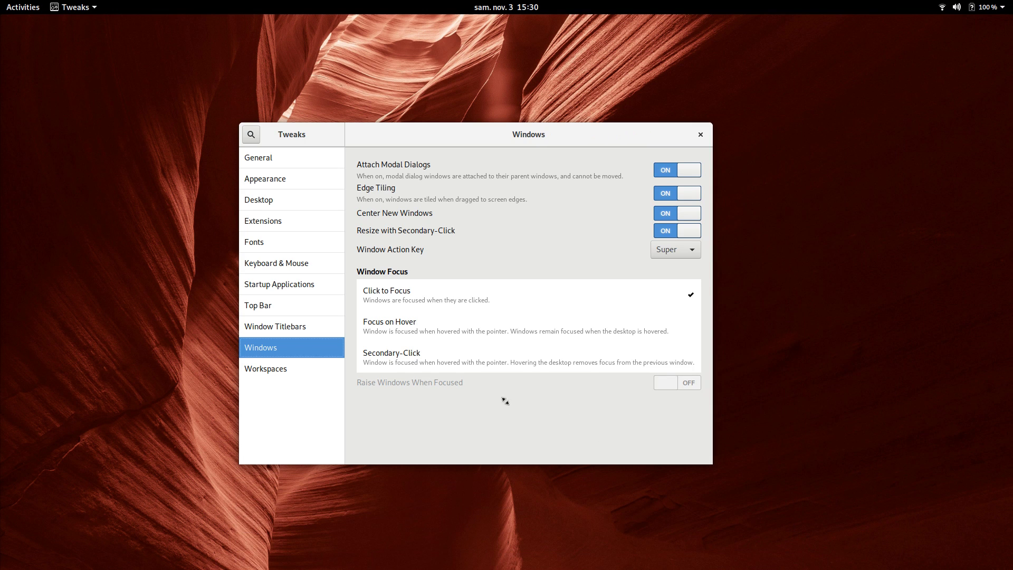
# - Turn off Resize with Secondary-Click and set windows to take focus on hover
pyautogui.moveTo(505, 401); pyautogui.dragTo(599, 407)
pyautogui.click(527, 325)
pyautogui.click(677, 231)
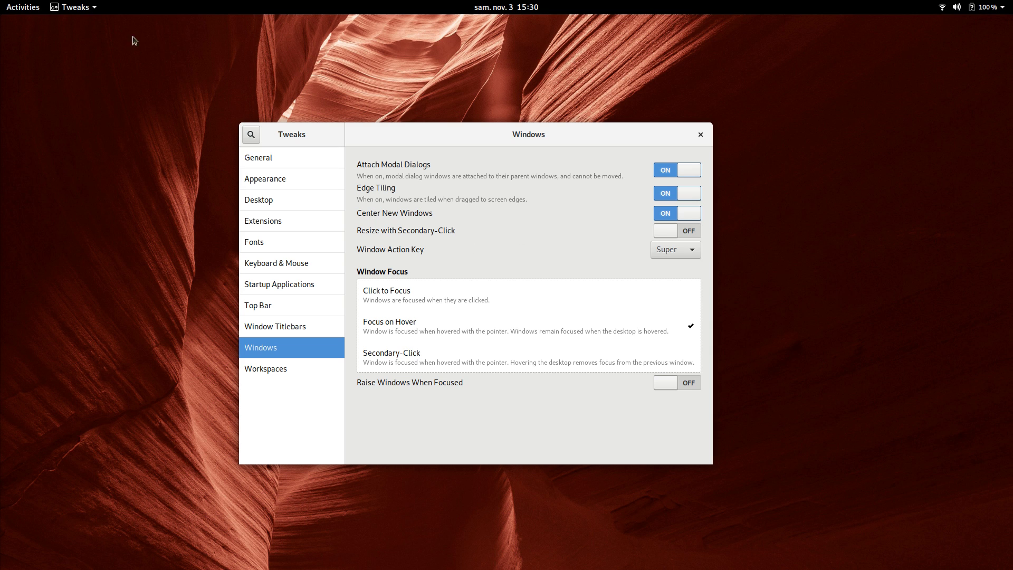
# - Open Files beside Tweaks and switch between the two windows to test focusing
pyautogui.click(22, 7)
pyautogui.click(21, 122)
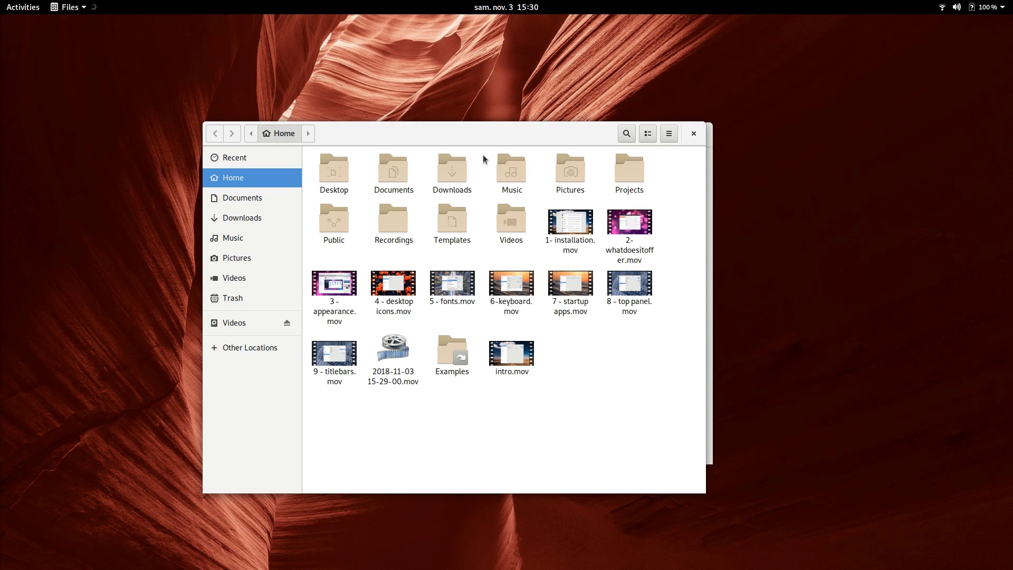
pyautogui.moveTo(482, 138); pyautogui.dragTo(715, 124)
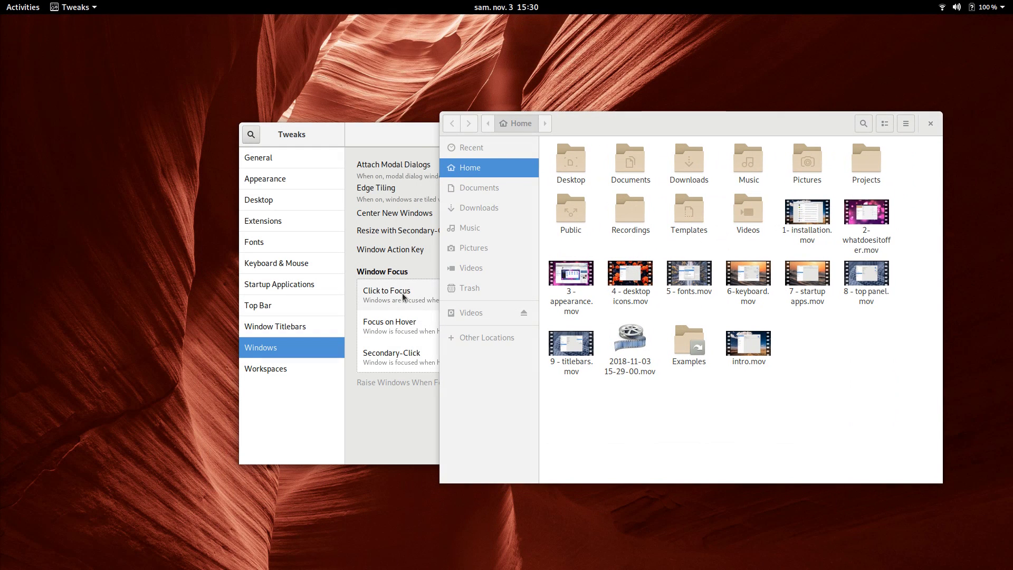
pyautogui.moveTo(405, 145); pyautogui.dragTo(301, 115)
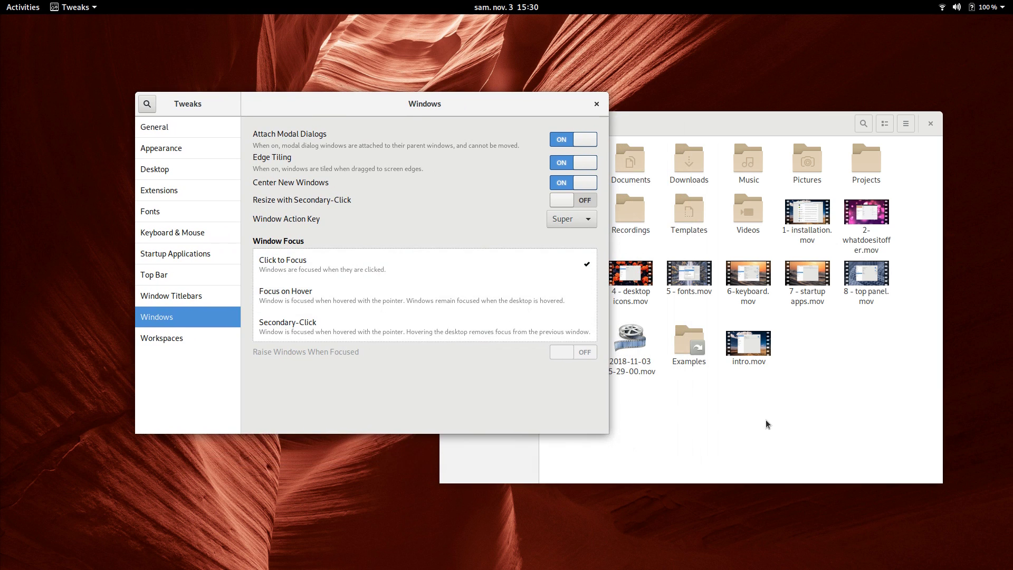
pyautogui.click(438, 412)
pyautogui.click(692, 423)
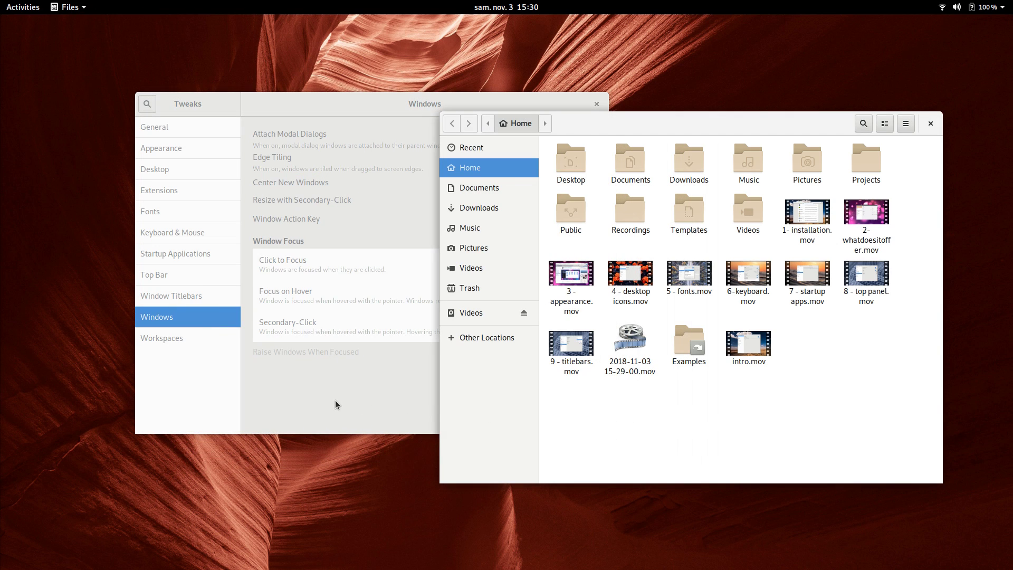
pyautogui.click(345, 360)
# - Try Focus on Hover and Secondary-Click focus, then turn on Raise Windows When Focused
pyautogui.click(346, 305)
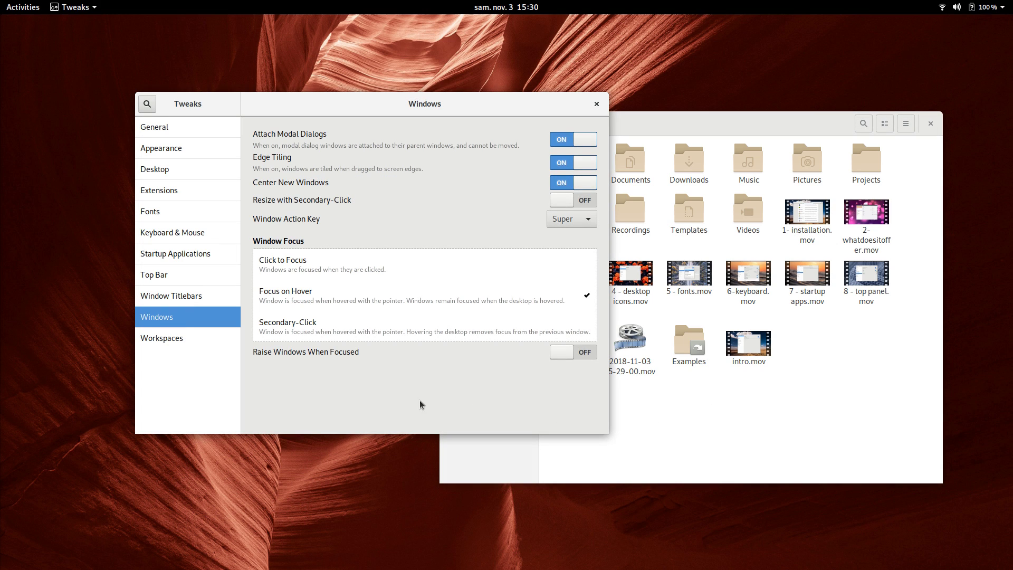
pyautogui.click(397, 337)
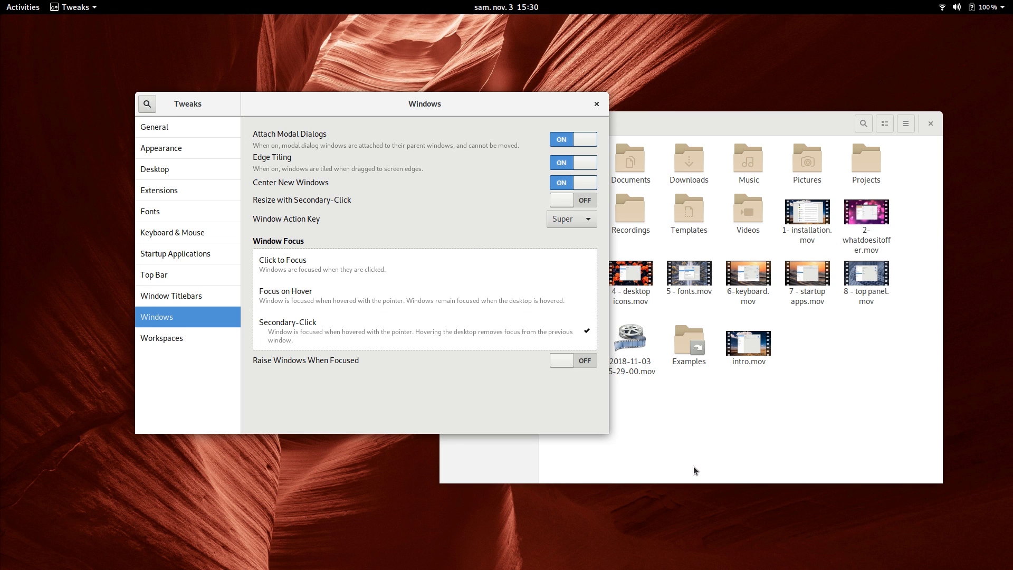
pyautogui.click(561, 361)
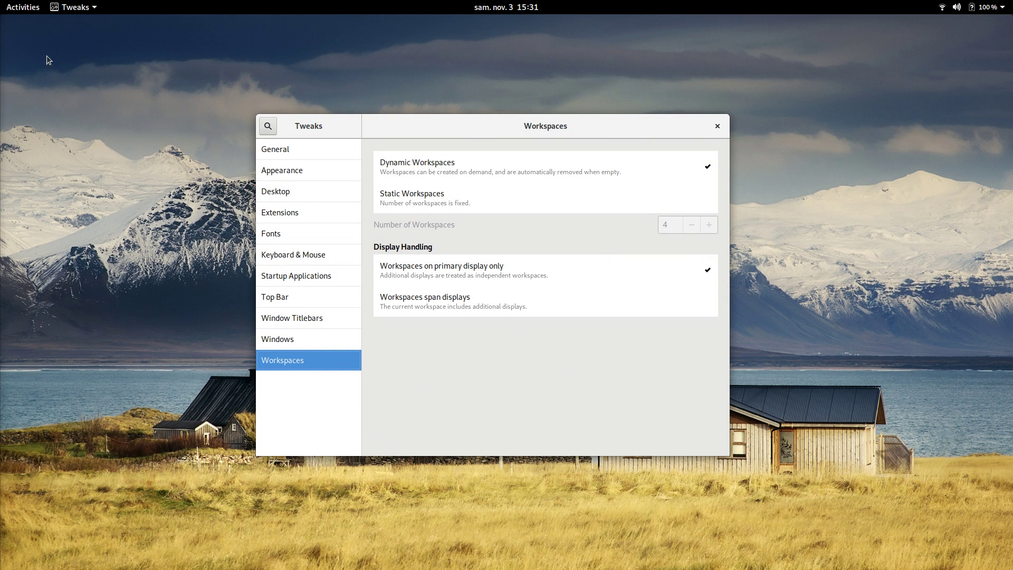
# - Drag Files, Notes and Rhythmbox from the dash onto workspaces two, three and four
pyautogui.click(10, 9)
pyautogui.moveTo(21, 157); pyautogui.dragTo(946, 165)
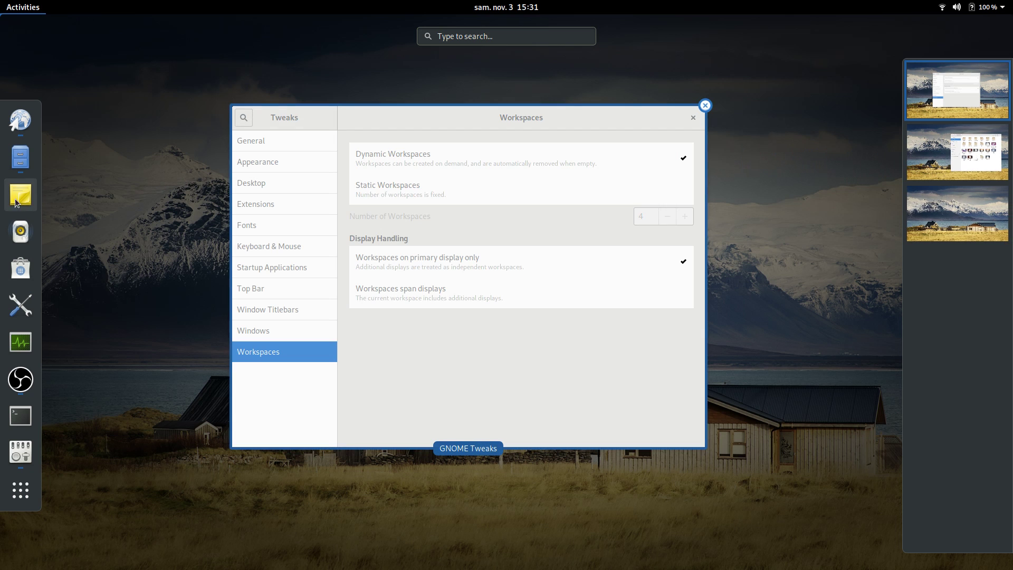
pyautogui.moveTo(20, 194); pyautogui.dragTo(915, 200)
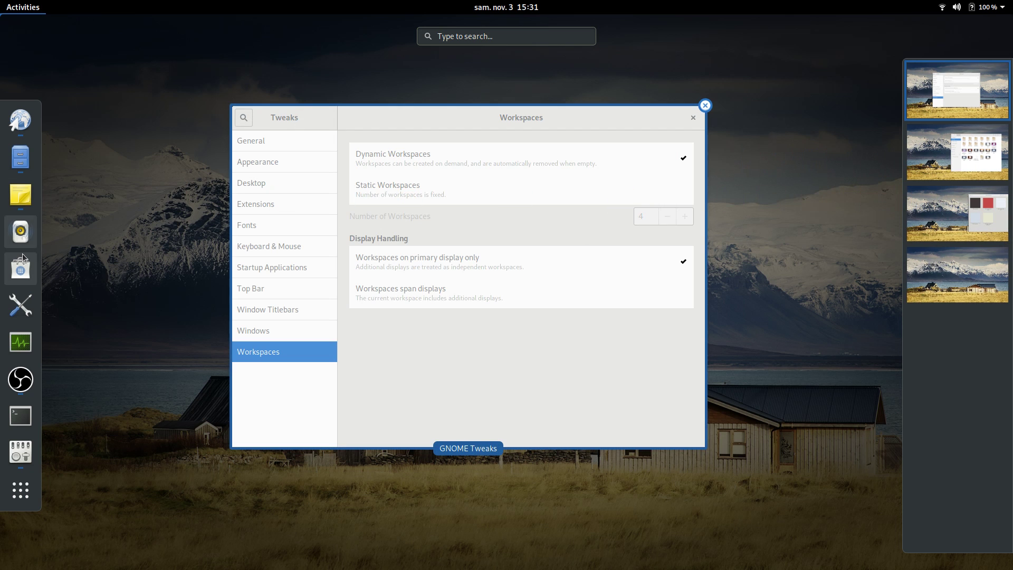
pyautogui.moveTo(21, 230); pyautogui.dragTo(961, 280)
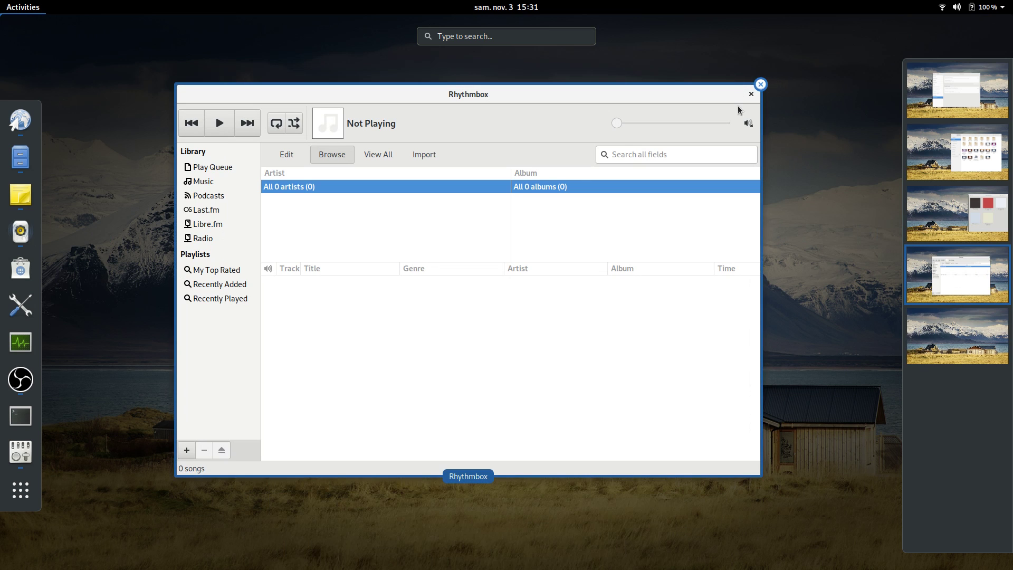
# - Close the Rhythmbox and Notes windows on their workspaces
pyautogui.click(758, 84)
pyautogui.click(954, 201)
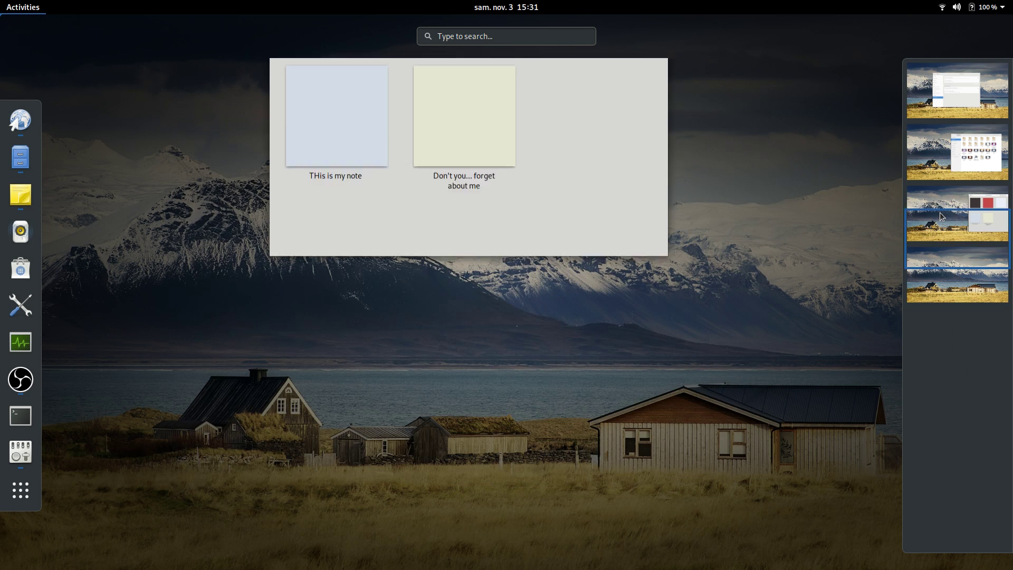
pyautogui.moveTo(649, 111)
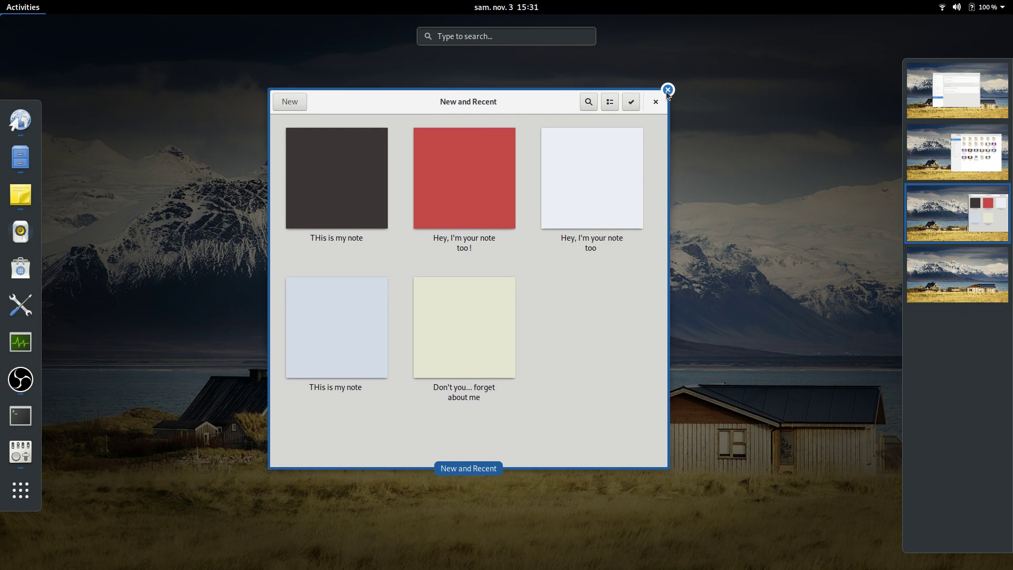
pyautogui.click(667, 91)
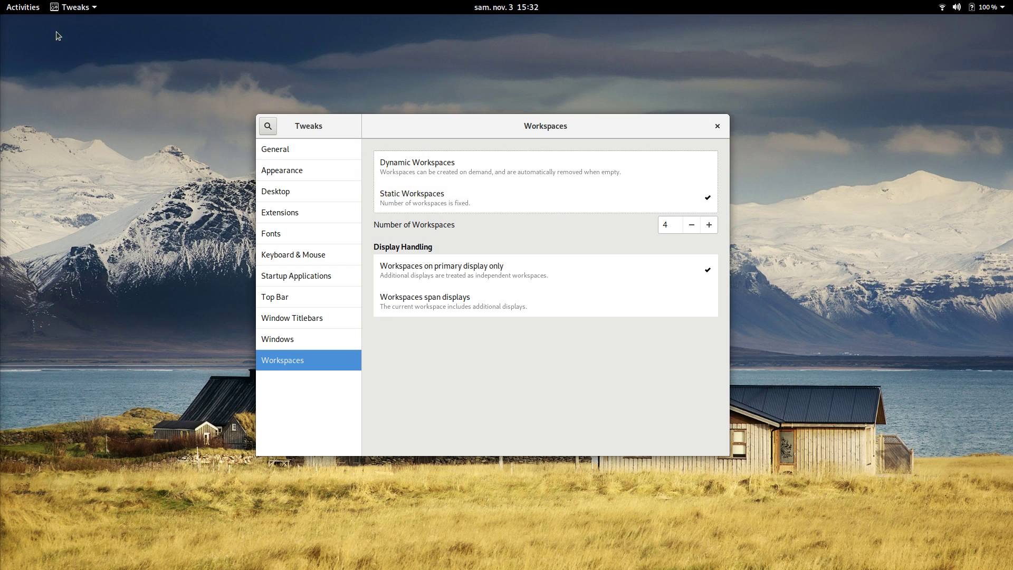
# - Review the fixed set of four workspaces, then return to the desktop with Tweaks
pyautogui.click(16, 12)
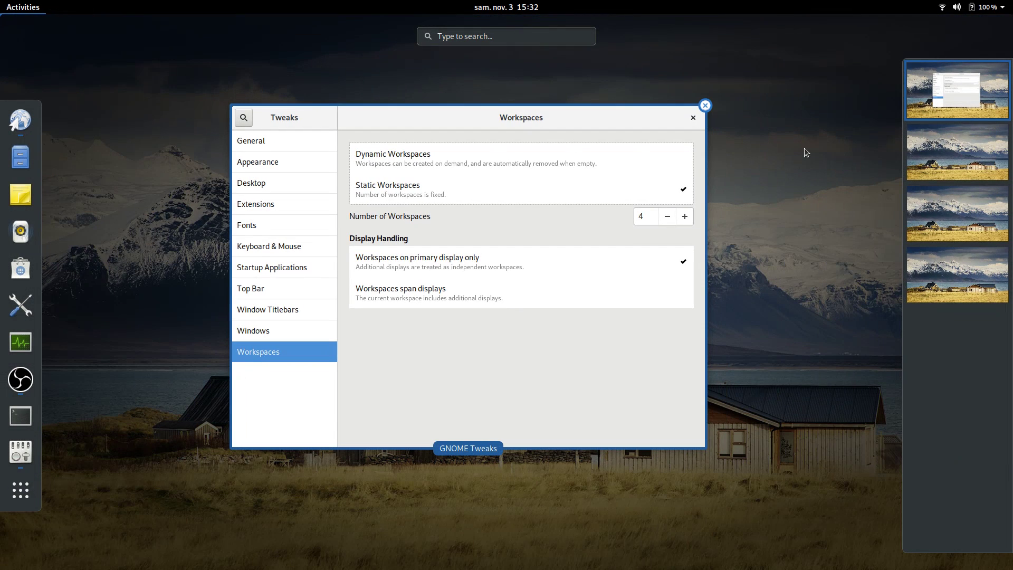
pyautogui.scroll(-3, 957, 156)
pyautogui.scroll(3, 955, 192)
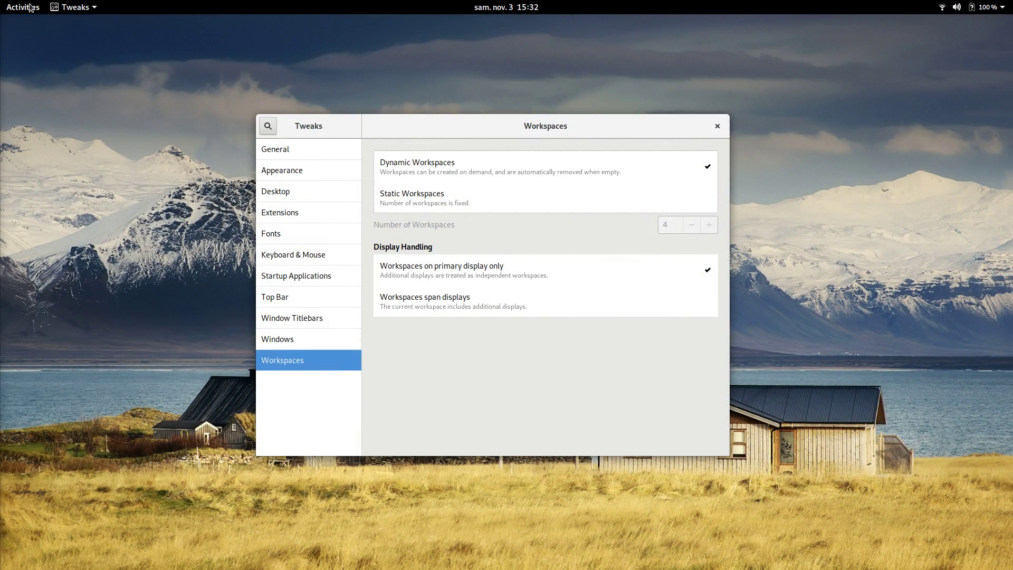
pyautogui.click(30, 7)
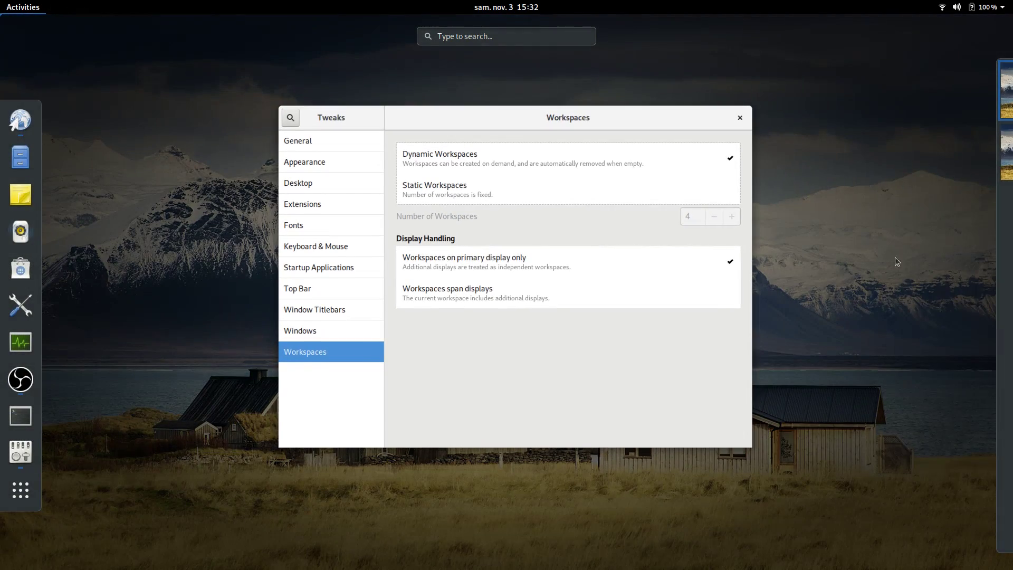
pyautogui.click(653, 172)
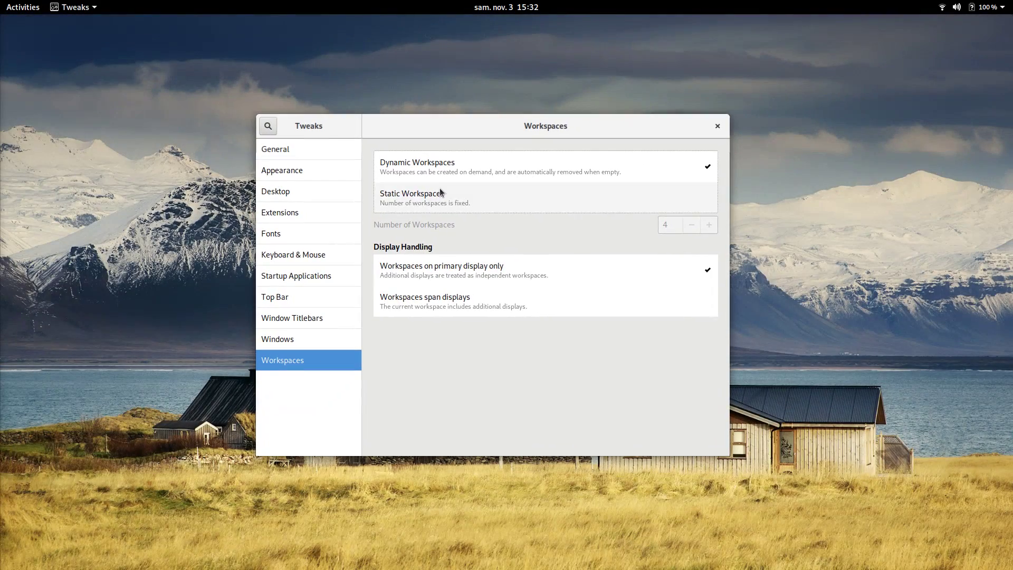
# - Launch Settings by searching 'setti' in Activities
pyautogui.click(25, 5)
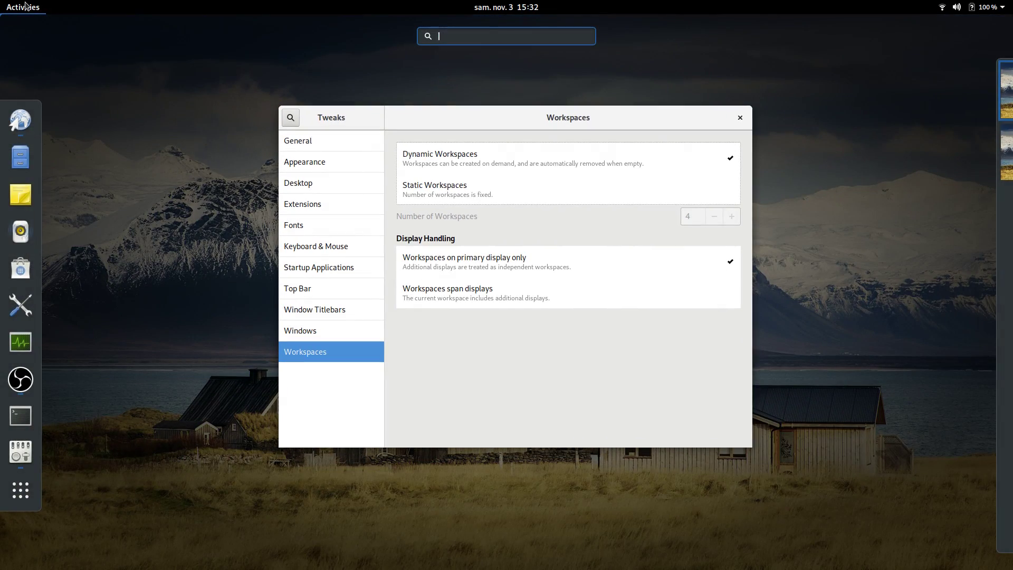
pyautogui.write('setti')
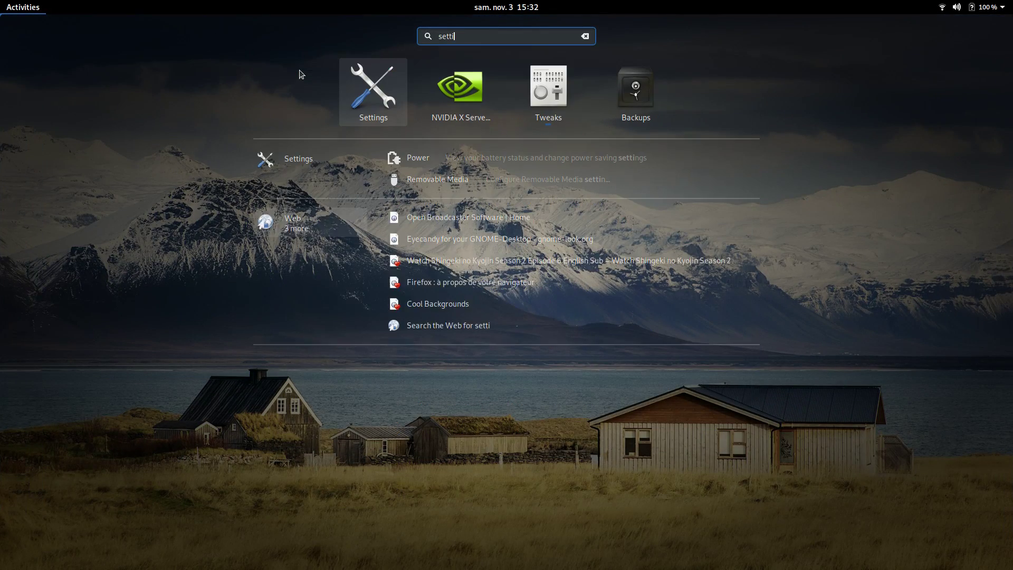
pyautogui.press('Return')
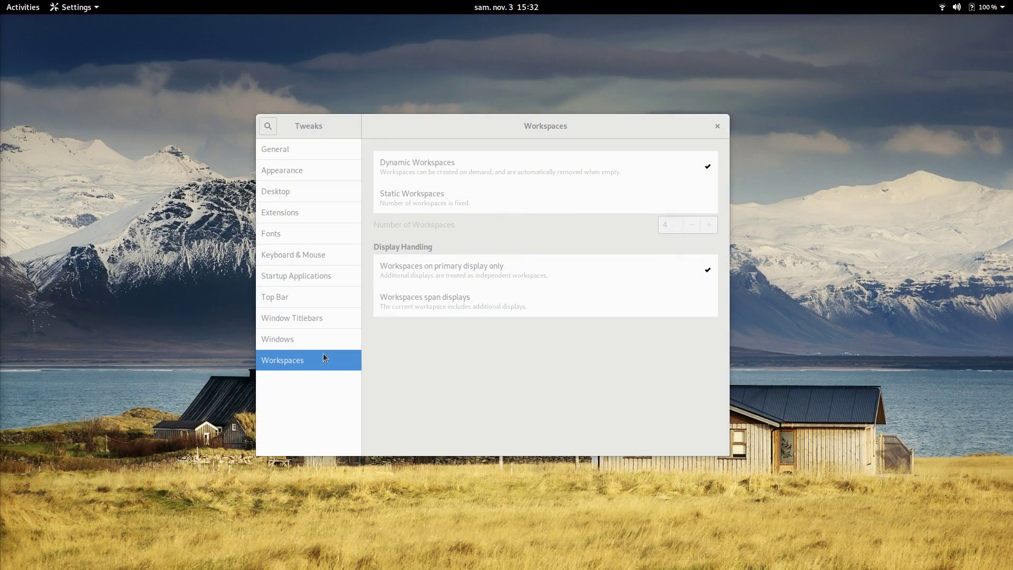
# - Review Displays without changing the primary display, close Settings, and make workspaces span all displays
pyautogui.click(294, 435)
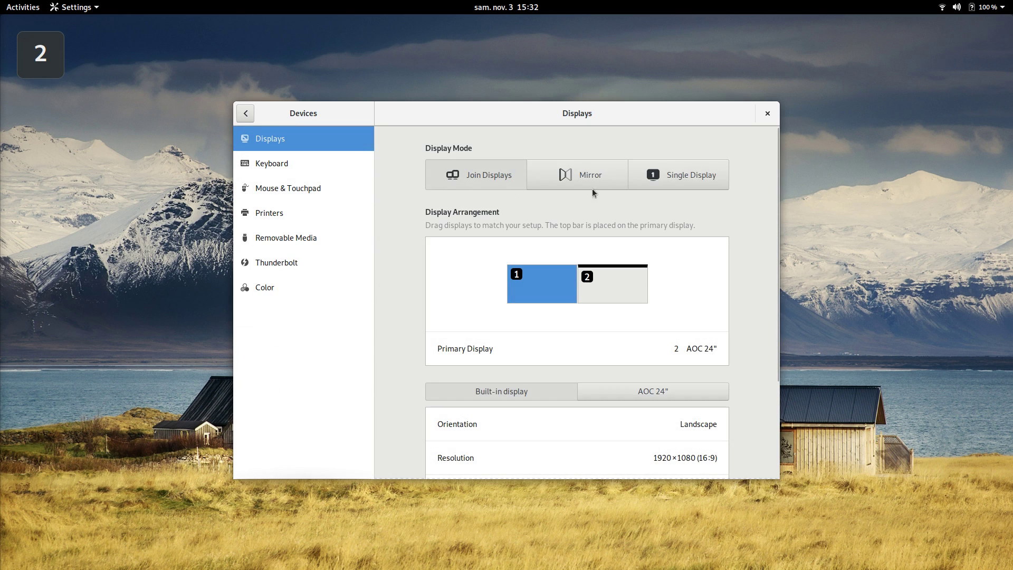
pyautogui.moveTo(638, 113); pyautogui.dragTo(637, 105)
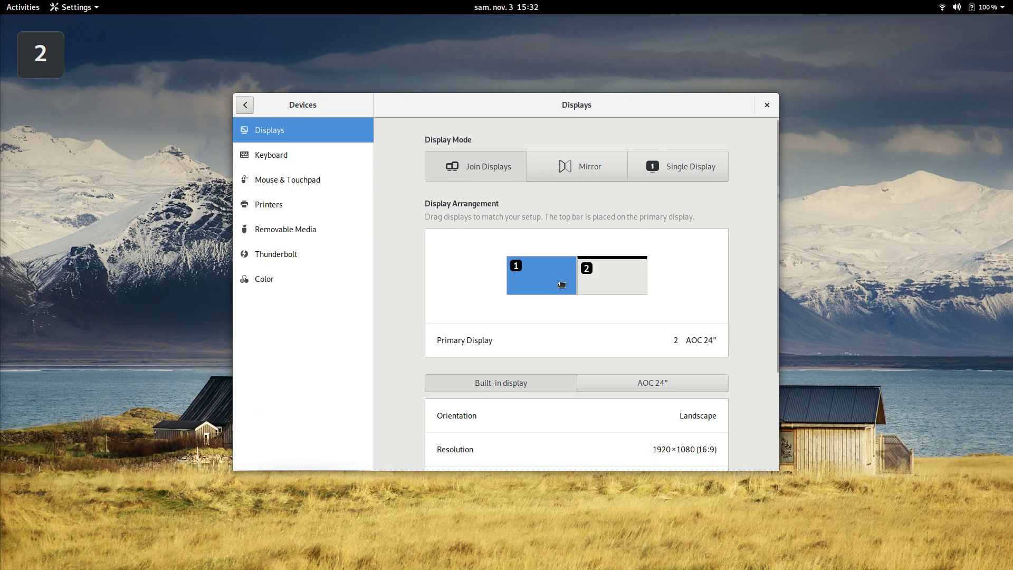
pyautogui.click(689, 339)
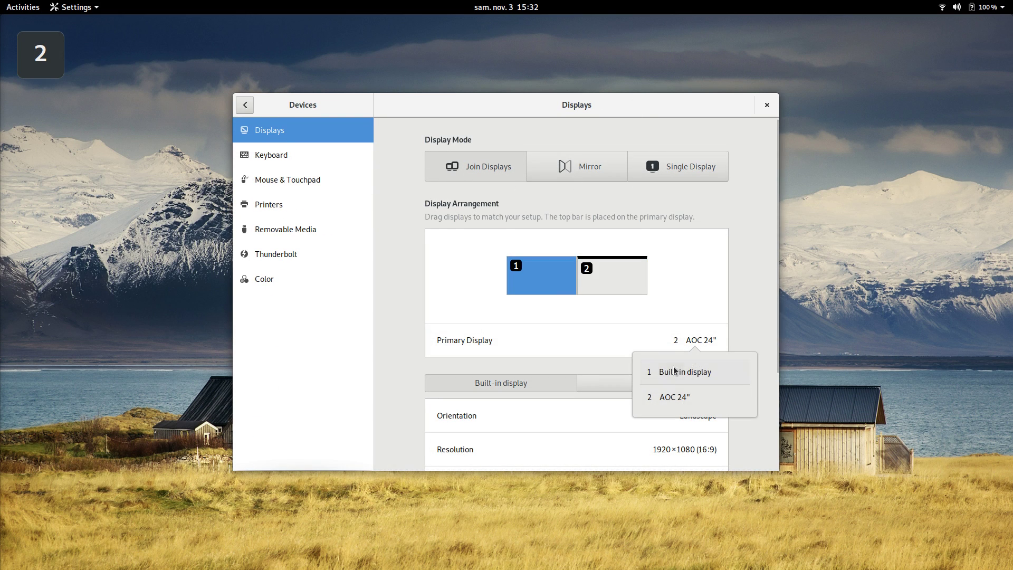
pyautogui.click(762, 368)
pyautogui.click(768, 104)
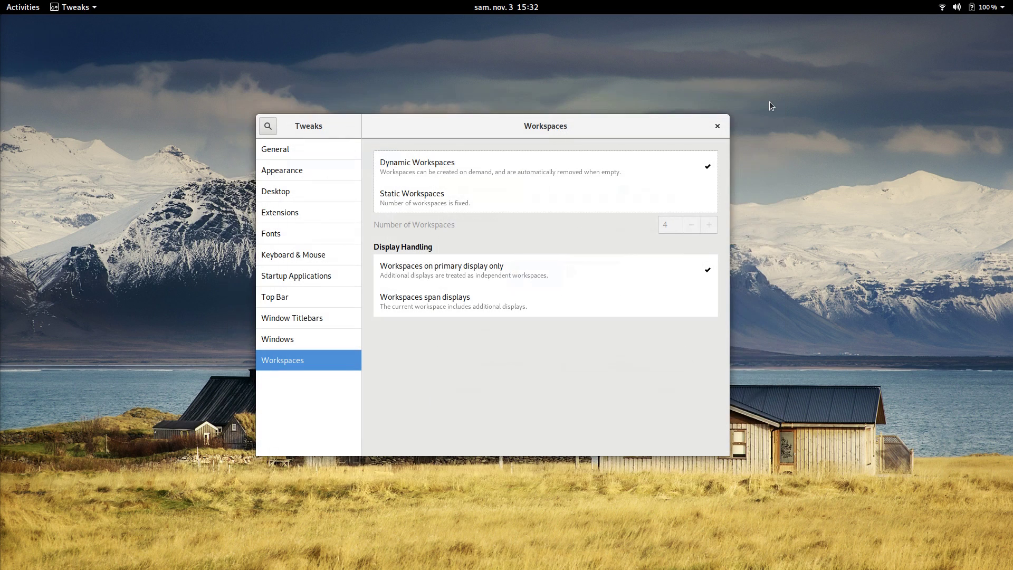
pyautogui.click(462, 303)
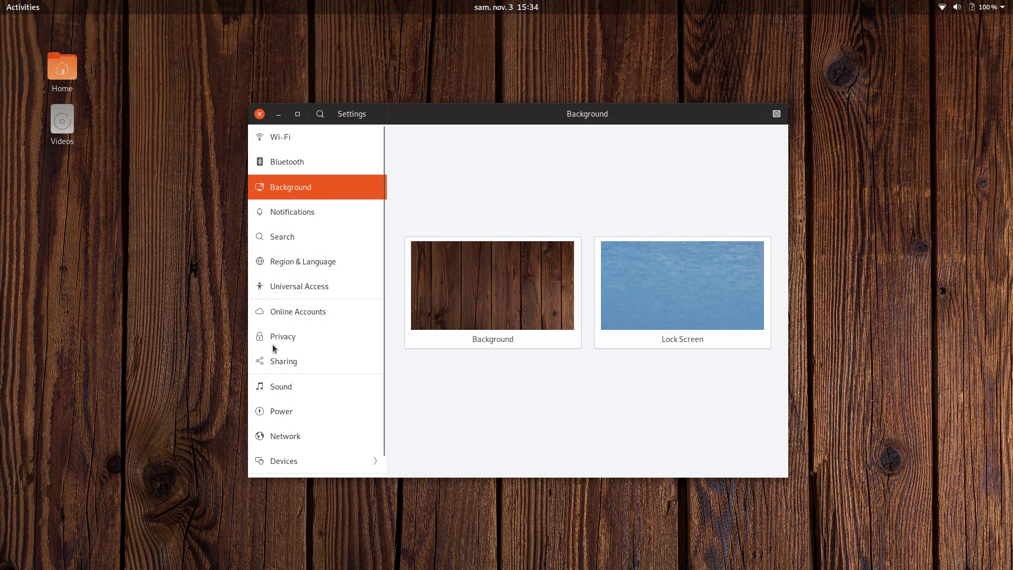
# - Close Settings and set the application, cursor and icon themes to Adwaita
pyautogui.click(259, 114)
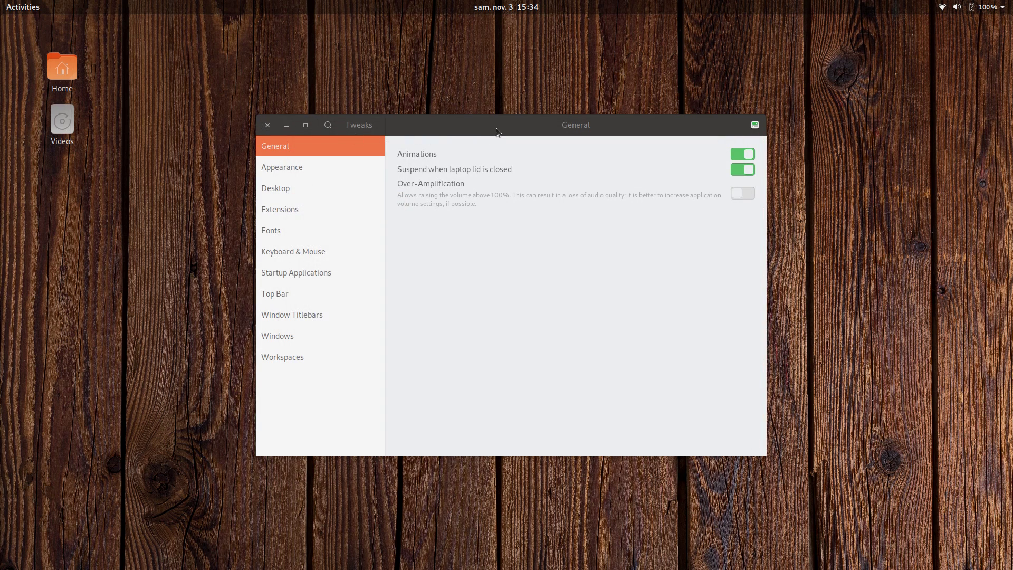
pyautogui.click(294, 168)
pyautogui.click(638, 176)
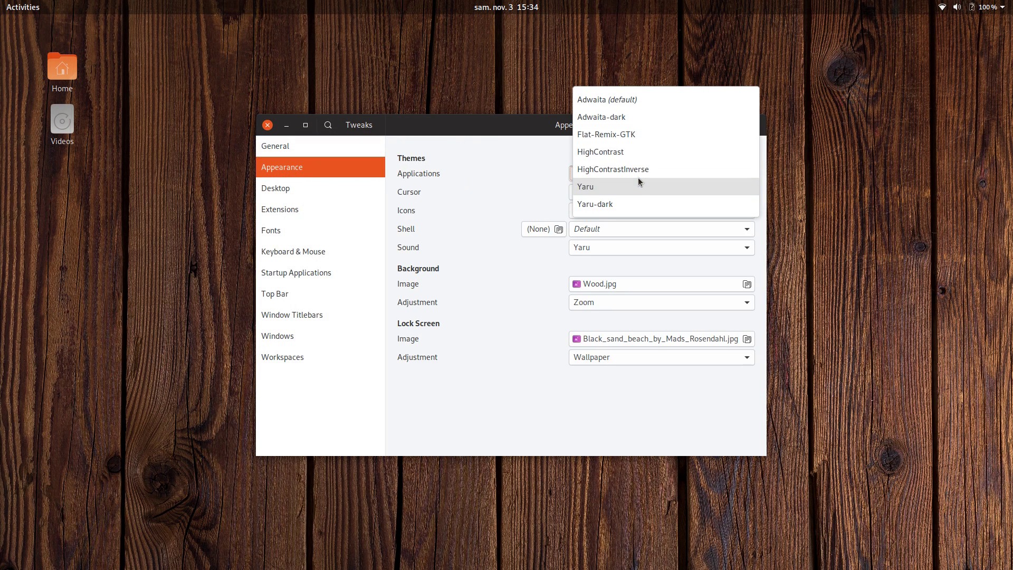
pyautogui.click(630, 100)
pyautogui.click(595, 198)
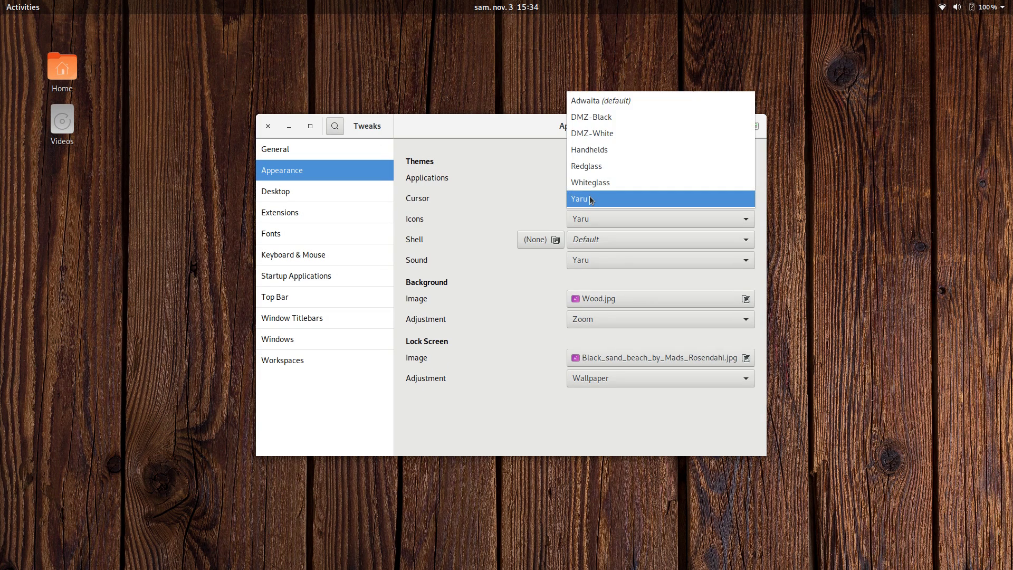
pyautogui.click(604, 103)
pyautogui.click(601, 218)
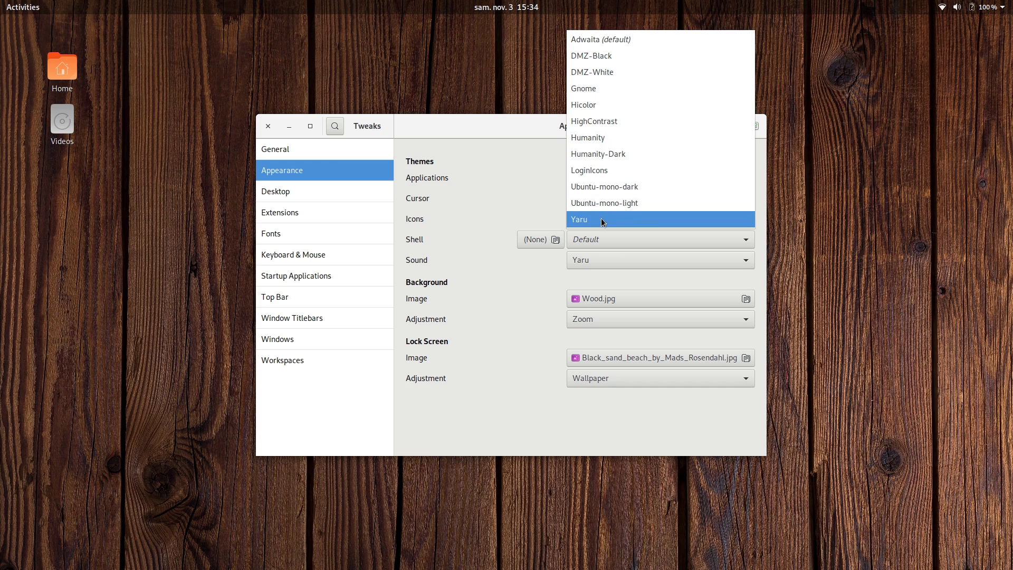
pyautogui.click(616, 43)
# - Set the shell theme to MyTheme and sound to Default, and remove the titlebar Maximize button
pyautogui.click(610, 240)
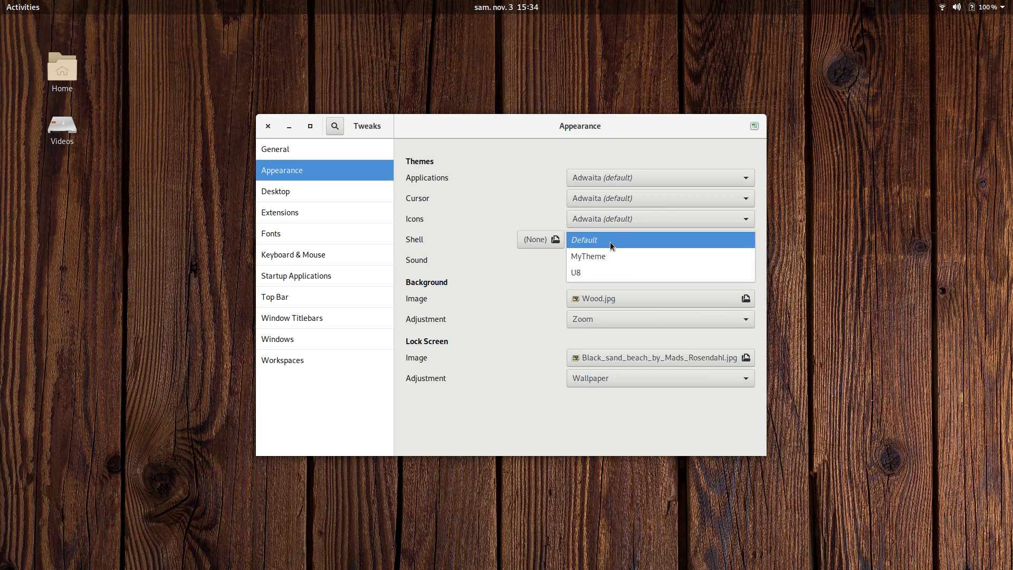
pyautogui.click(584, 257)
pyautogui.click(601, 260)
pyautogui.click(605, 244)
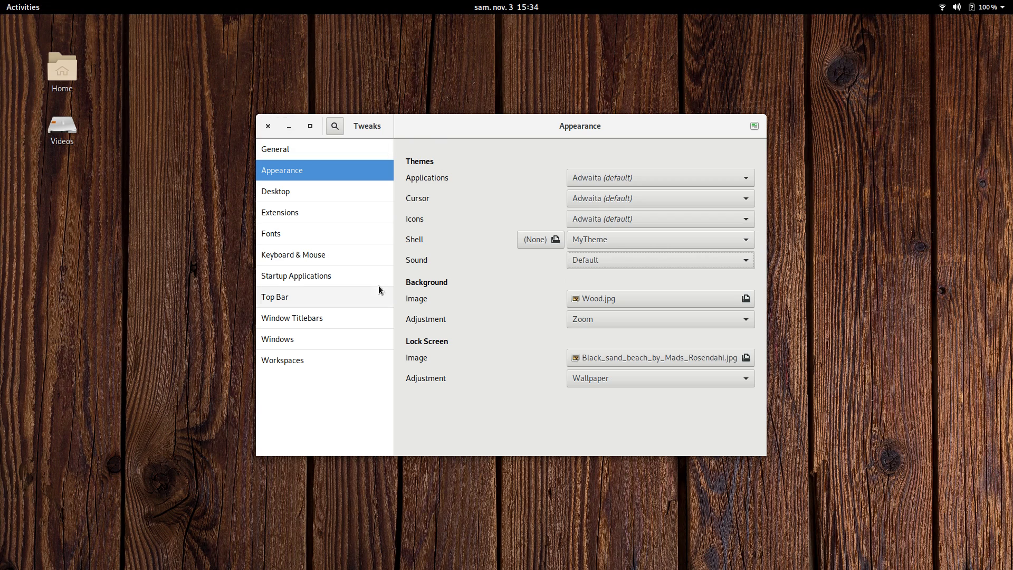
pyautogui.click(297, 326)
pyautogui.click(731, 259)
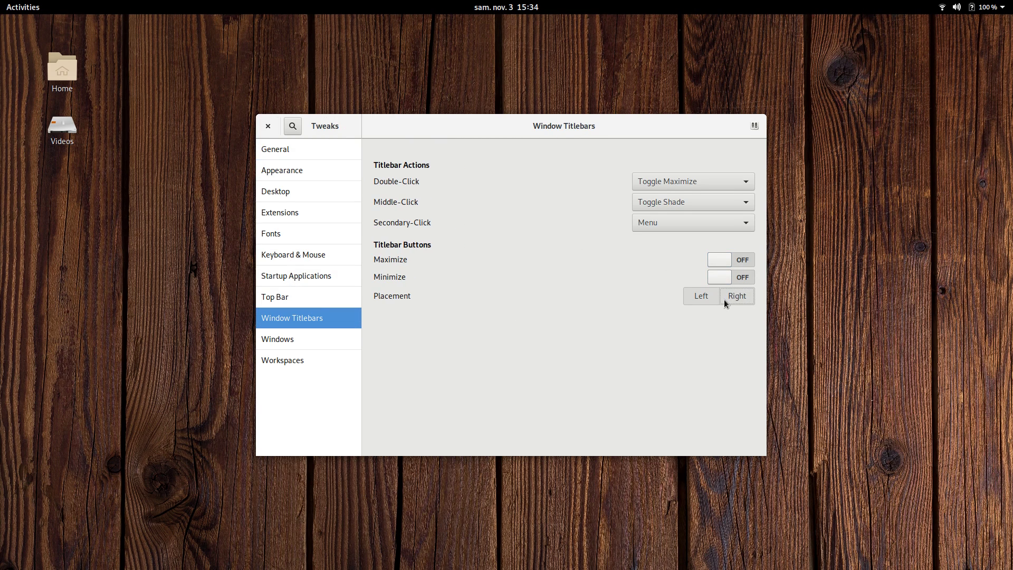